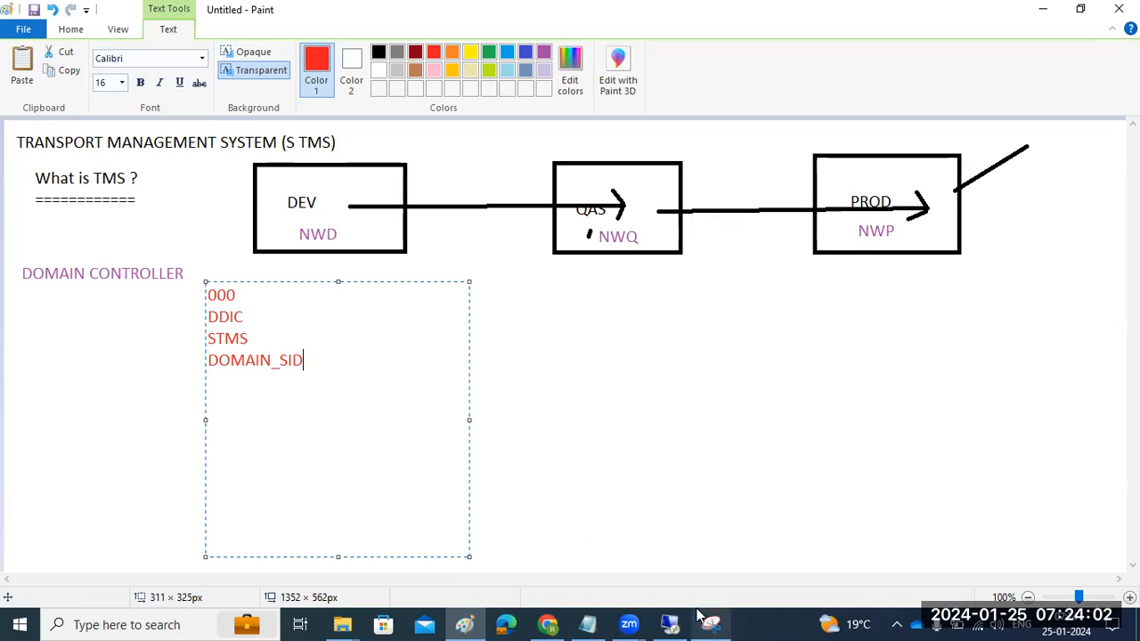
pyautogui.press('super+r')
pyautogui.click(140, 571)
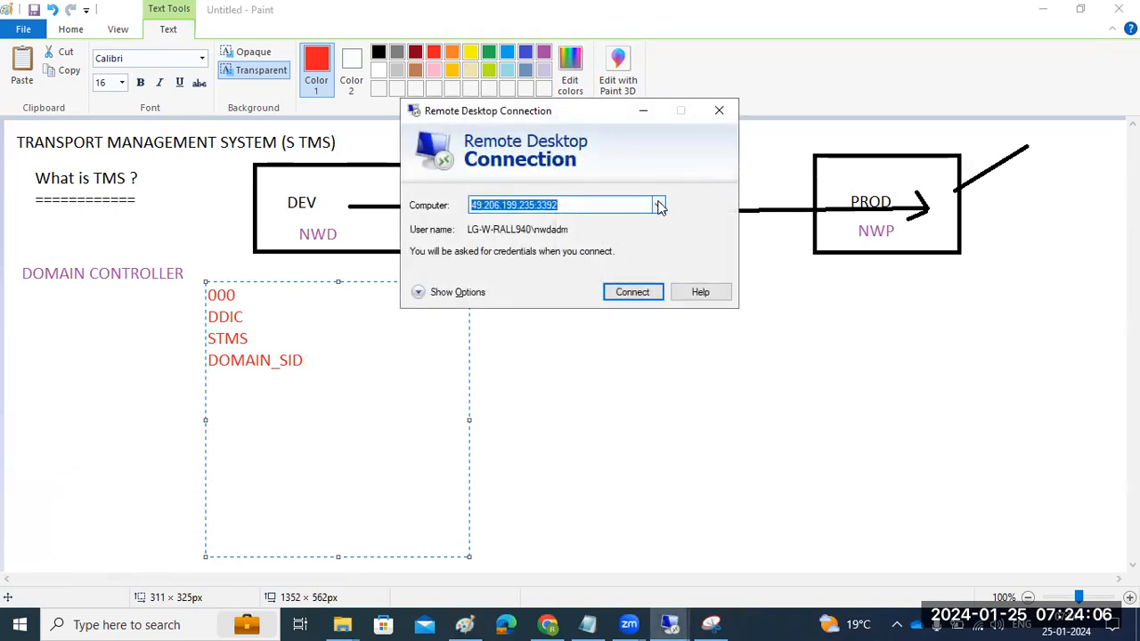
pyautogui.click(634, 290)
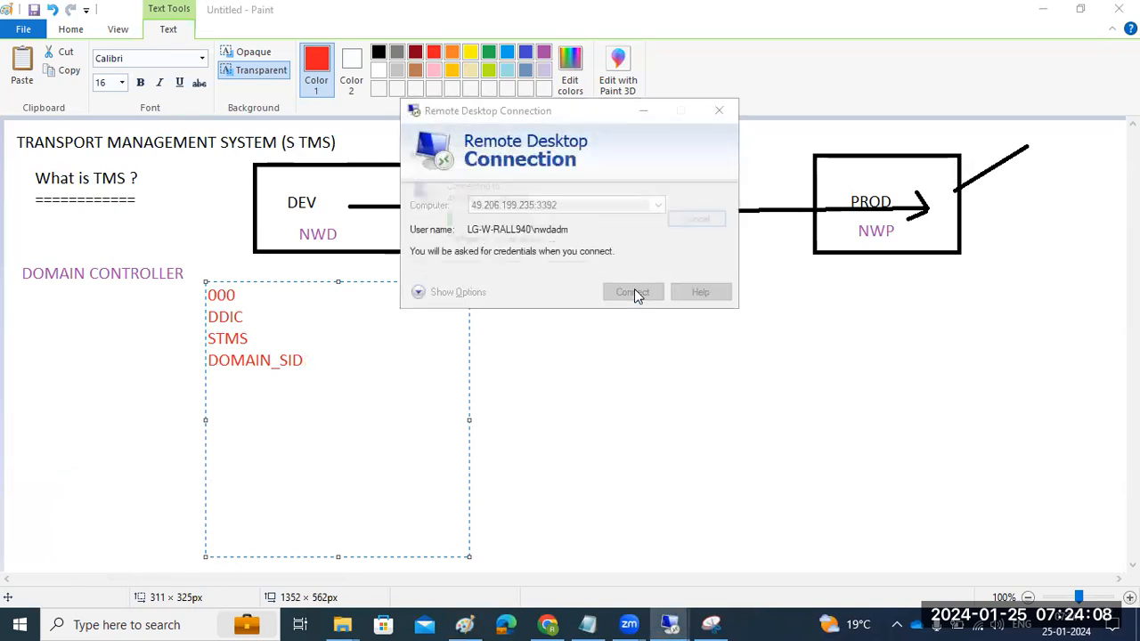
# Sign in to the remote computer with the different account Administrator and its password, accepting the certificate warning
pyautogui.click(437, 277)
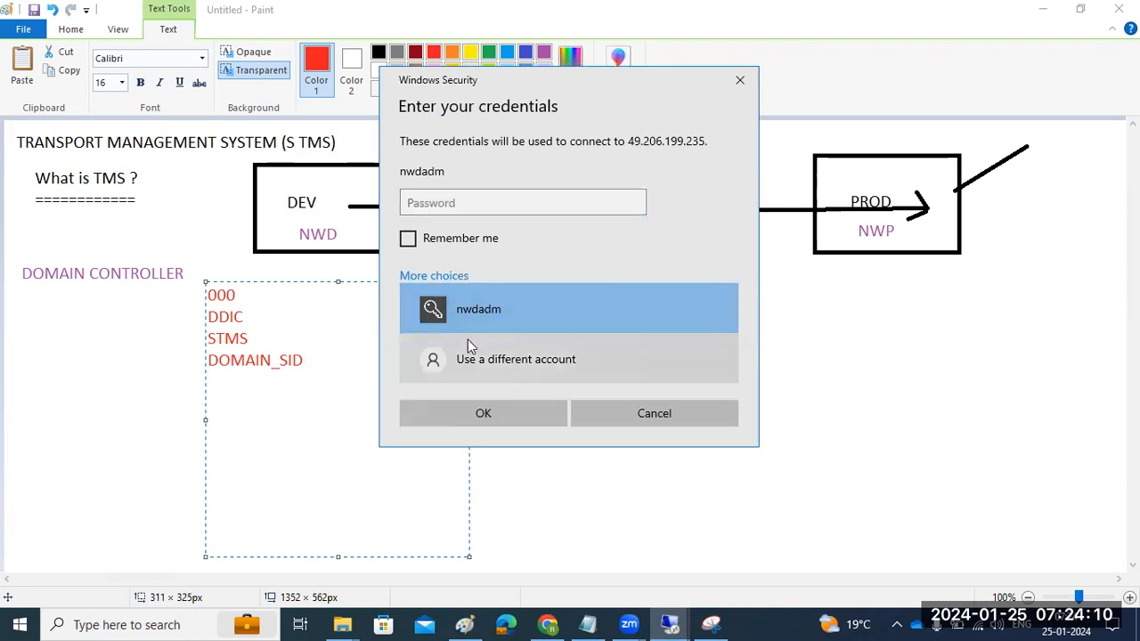
pyautogui.click(472, 349)
pyautogui.write('Adm')
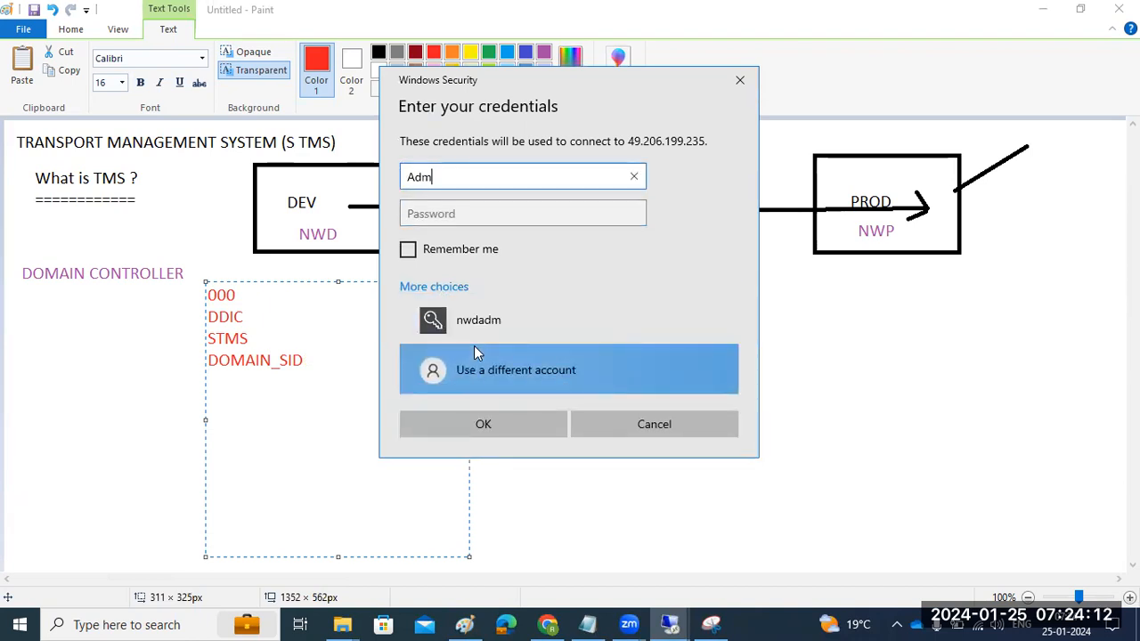
pyautogui.write('inistrator')
pyautogui.press('Tab')
pyautogui.write('••••••')
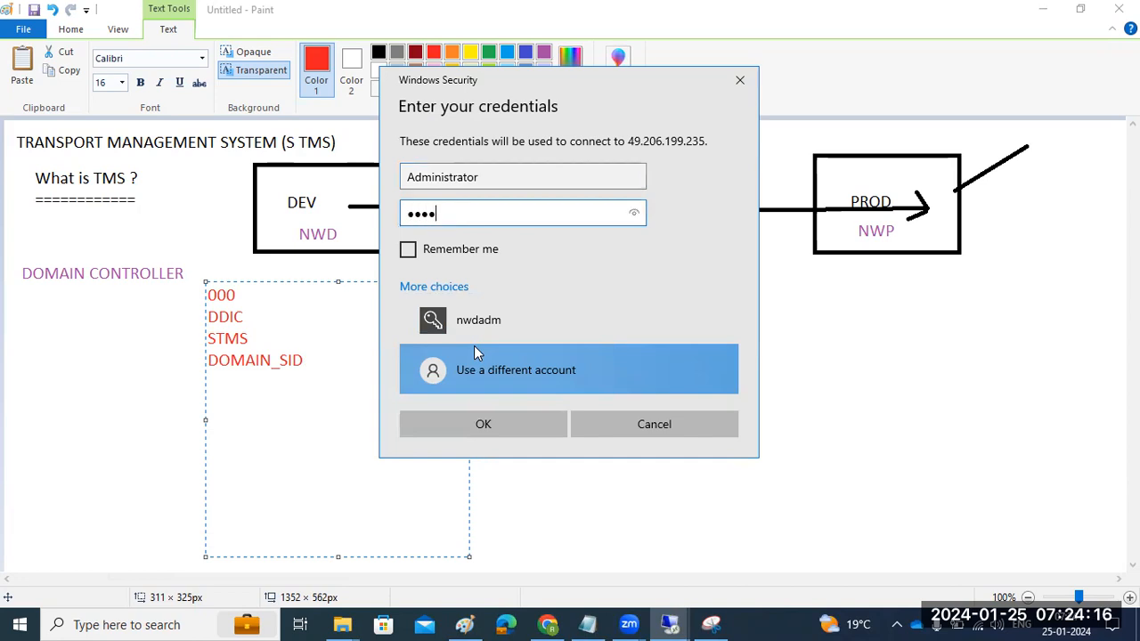
pyautogui.write('••••')
pyautogui.press('Return')
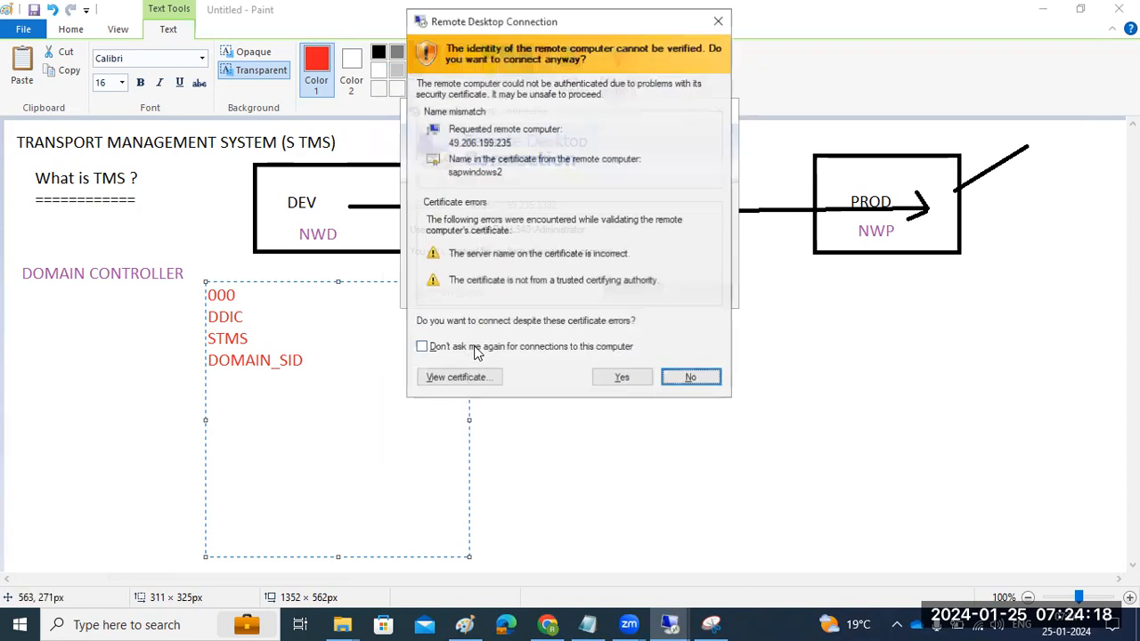
pyautogui.click(621, 378)
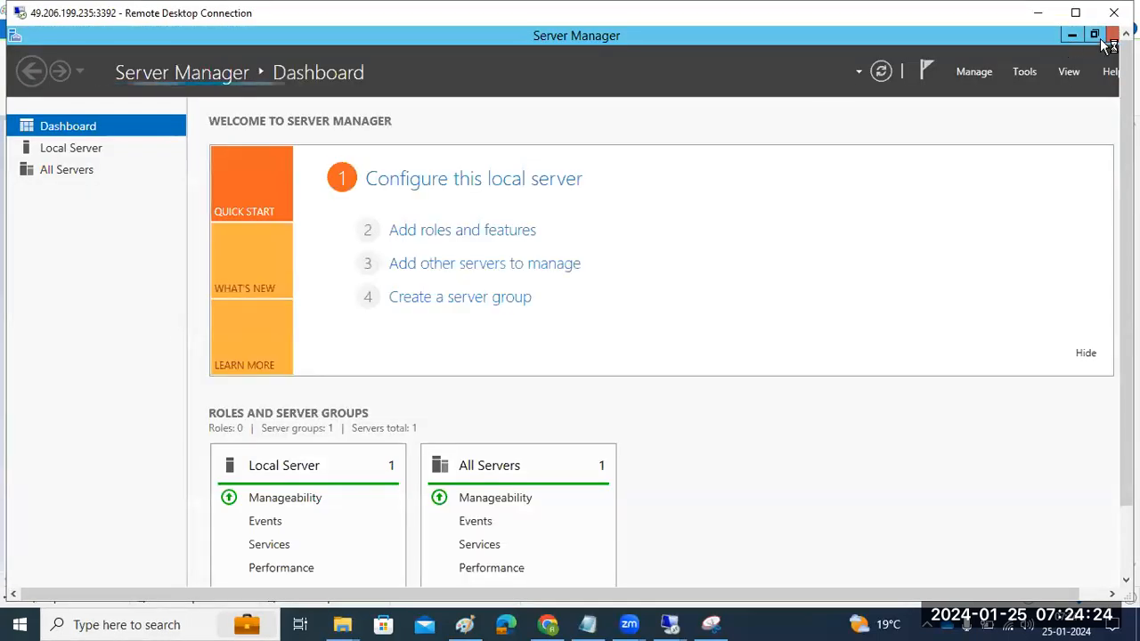
# Close Server Manager, then launch SAP Logon after moving its shortcut to an empty area of the remote desktop
pyautogui.click(1115, 35)
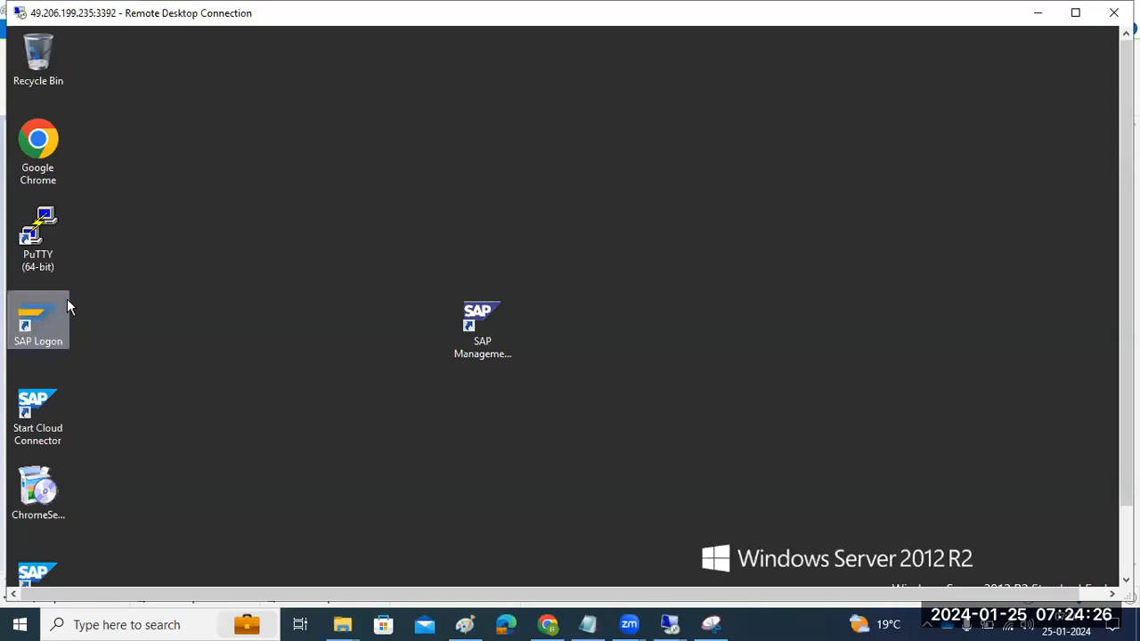
pyautogui.moveTo(49, 312); pyautogui.dragTo(250, 157)
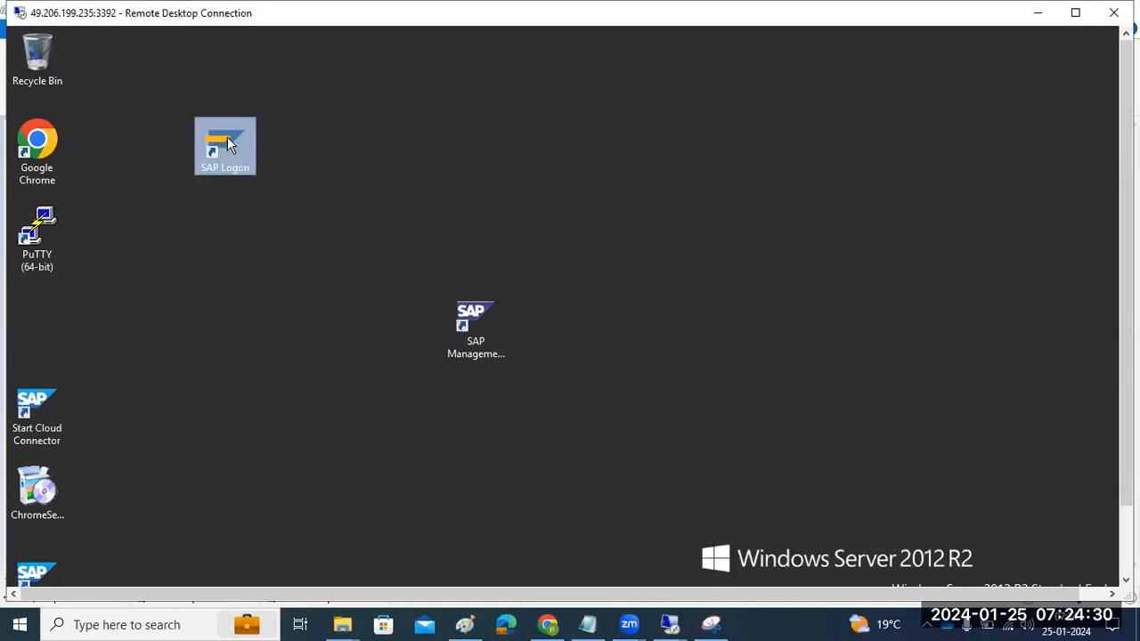
pyautogui.doubleClick(230, 145)
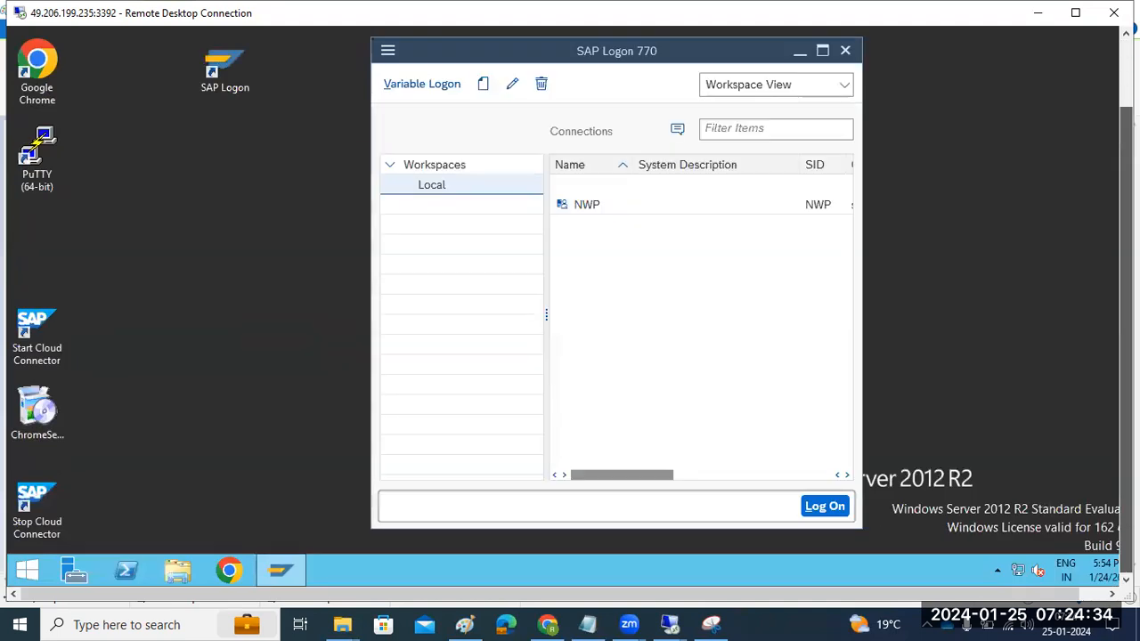
# Minimise SAP Logon and open the SAP Management Console on the remote desktop
pyautogui.click(280, 567)
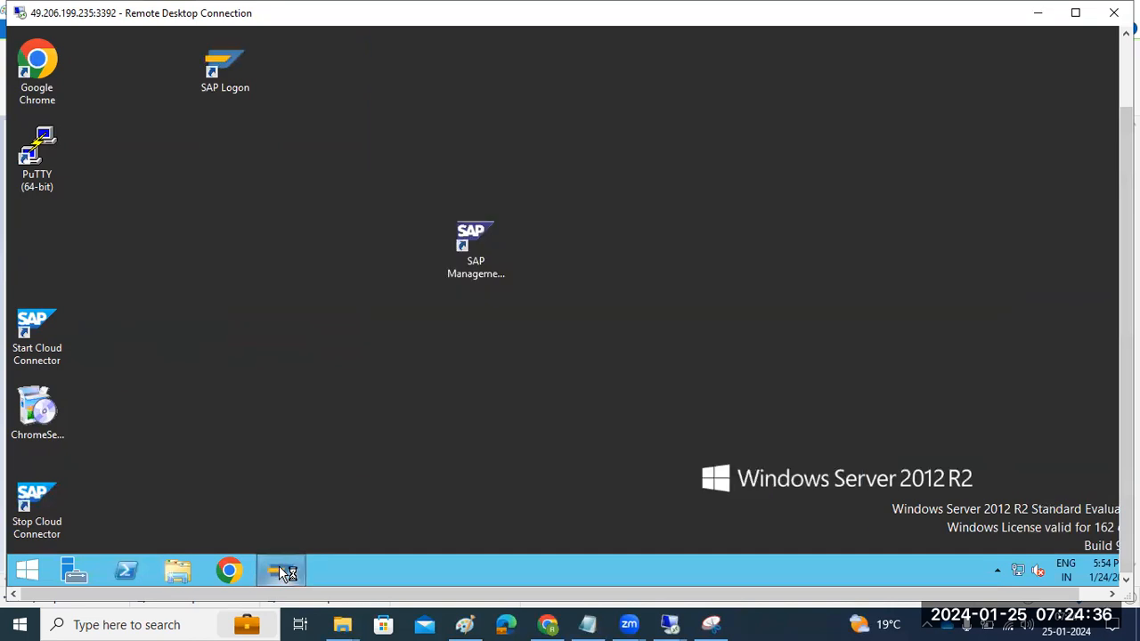
pyautogui.click(471, 237)
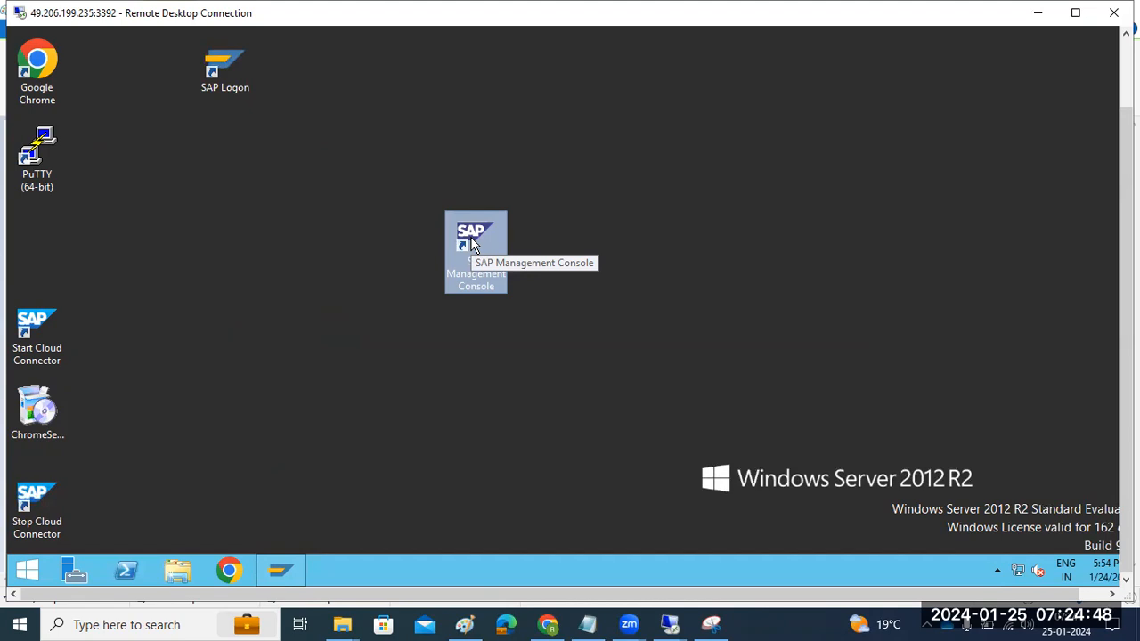
pyautogui.doubleClick(472, 244)
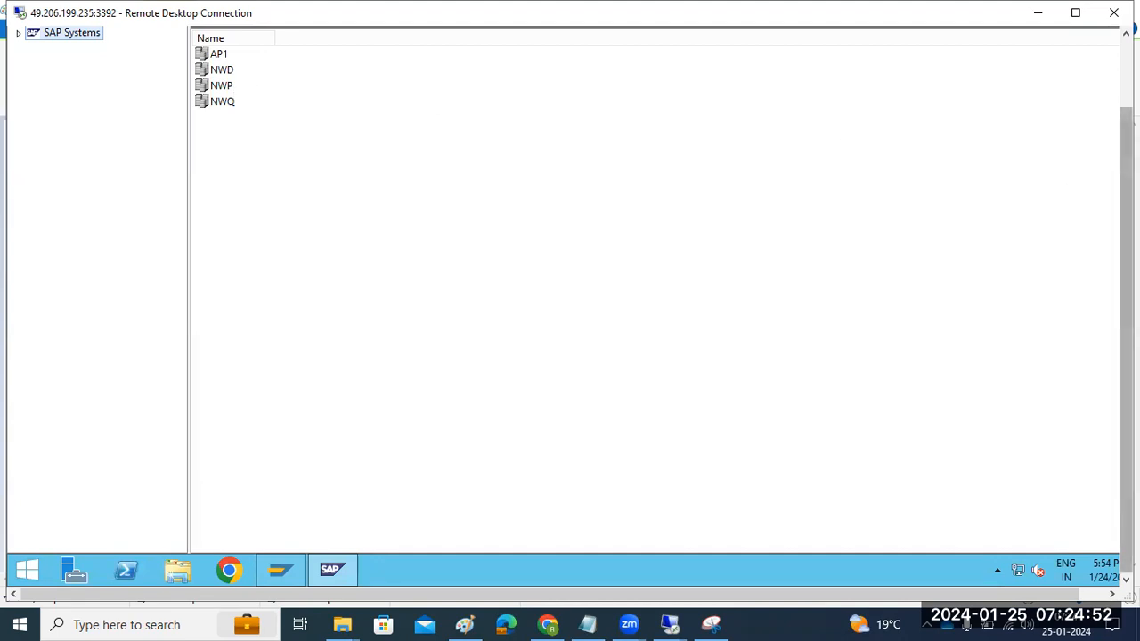
# Expand SAP Systems and its NWQ, NWP and NWD systems to check their instances and status
pyautogui.moveTo(1126, 214); pyautogui.dragTo(1126, 162)
pyautogui.click(19, 93)
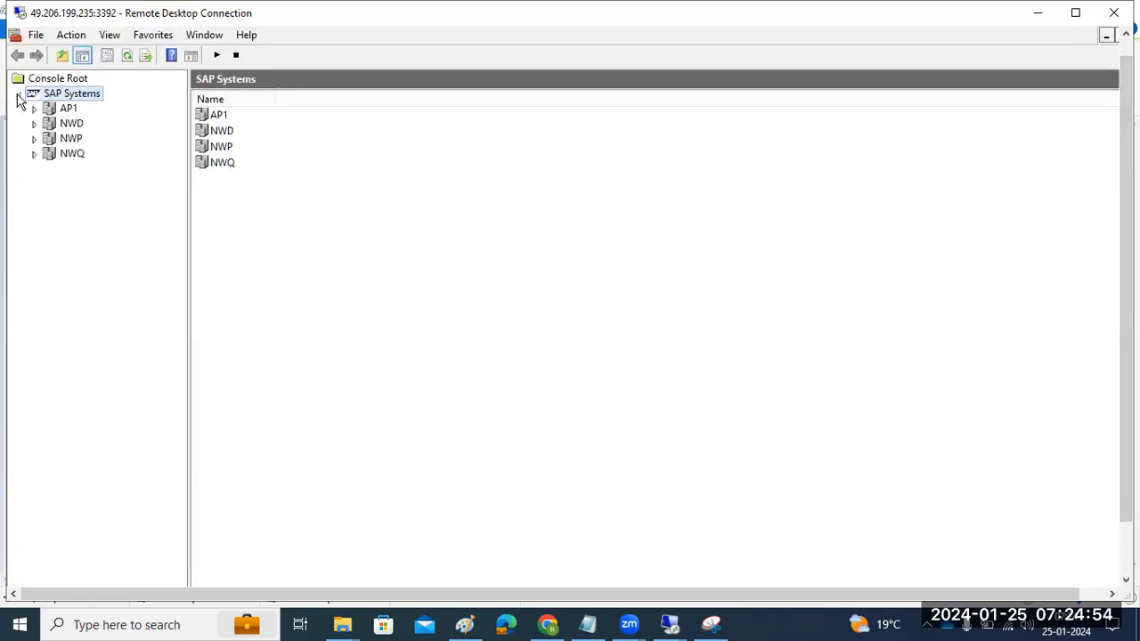
pyautogui.click(34, 153)
pyautogui.click(34, 138)
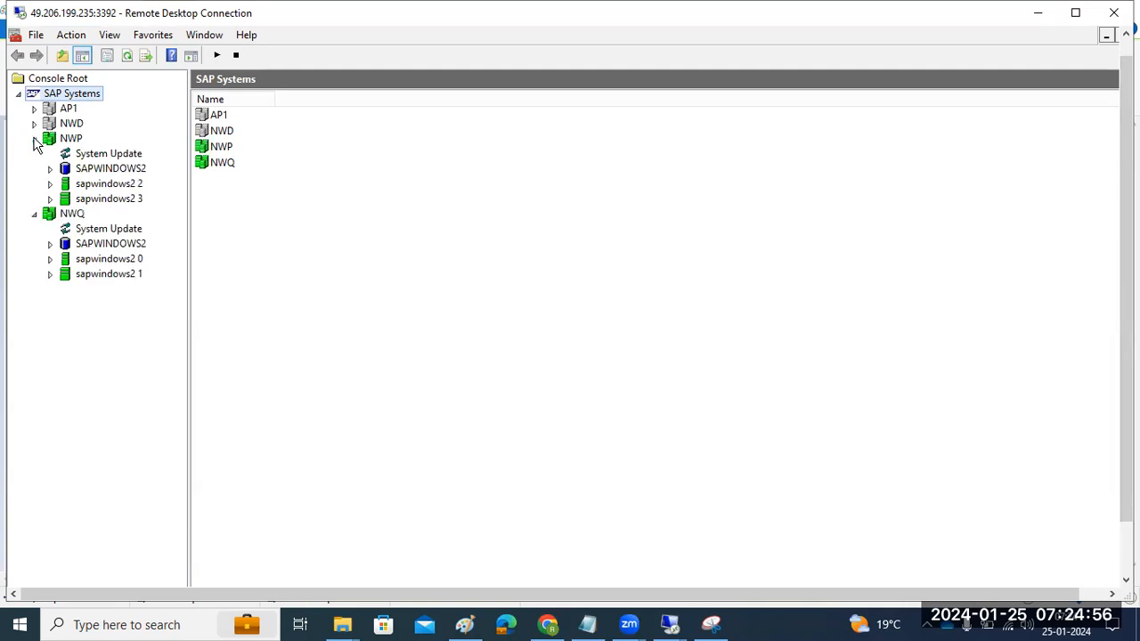
pyautogui.click(34, 123)
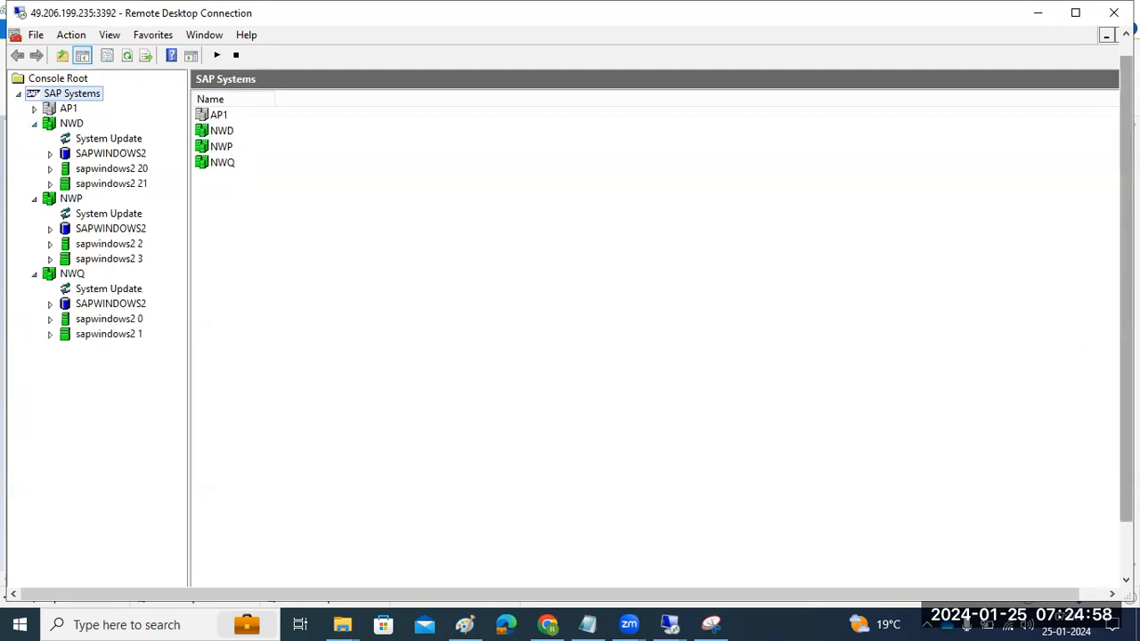
# Return to SAP Logon, dismiss the licensing notification and examine the server and instance details of the listed connections
pyautogui.moveTo(1126, 347); pyautogui.dragTo(1126, 454)
pyautogui.click(278, 563)
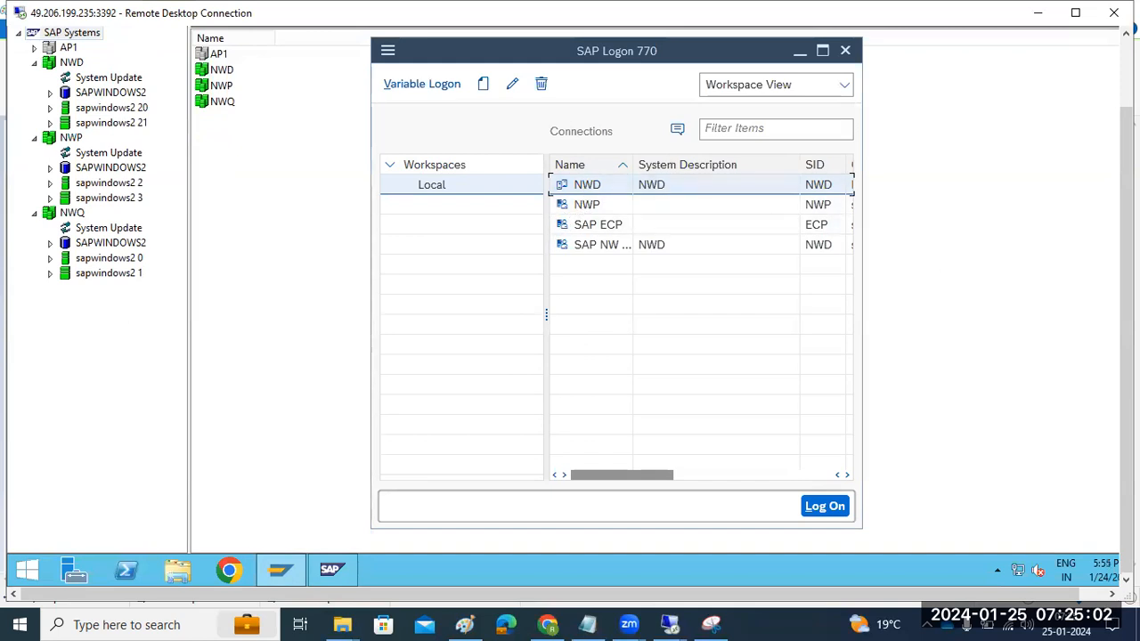
pyautogui.moveTo(1126, 347); pyautogui.dragTo(1126, 308)
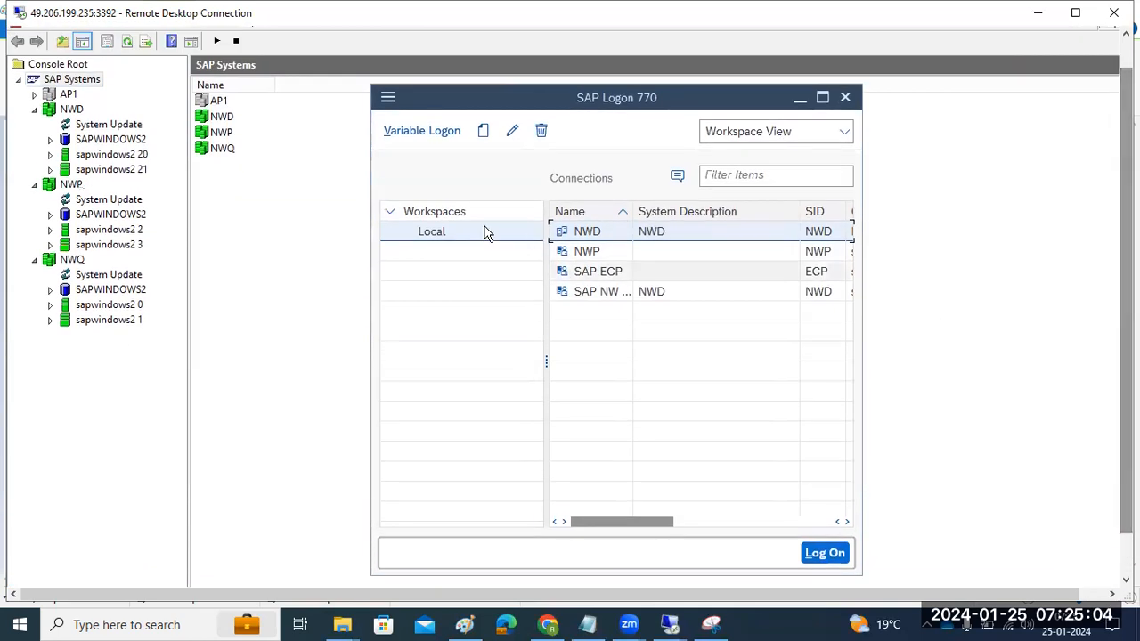
pyautogui.click(604, 253)
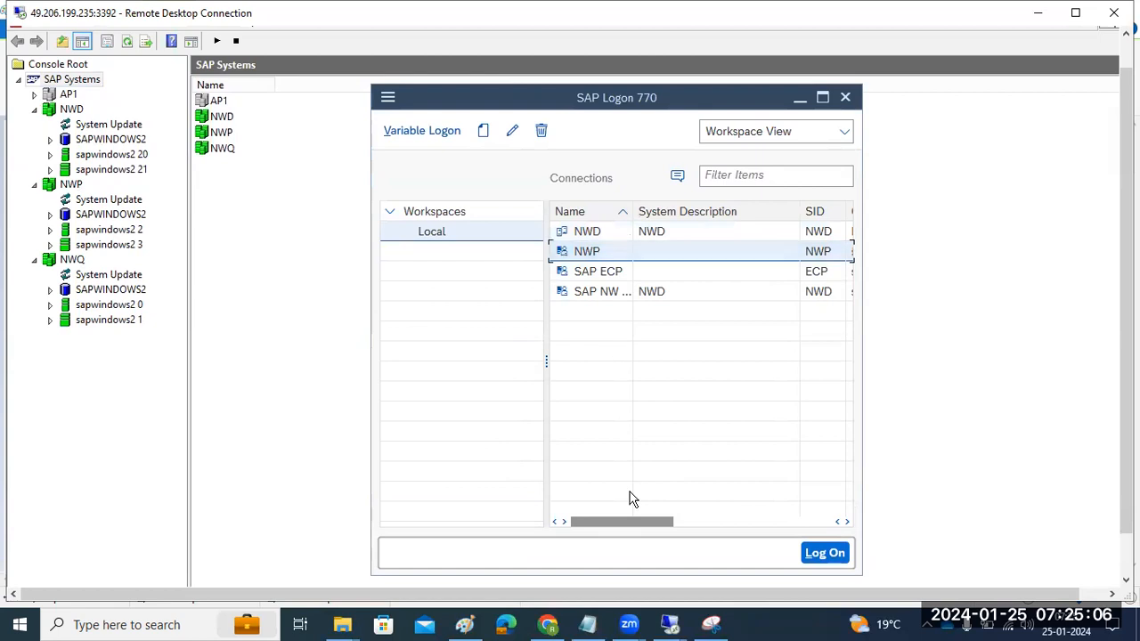
pyautogui.click(635, 516)
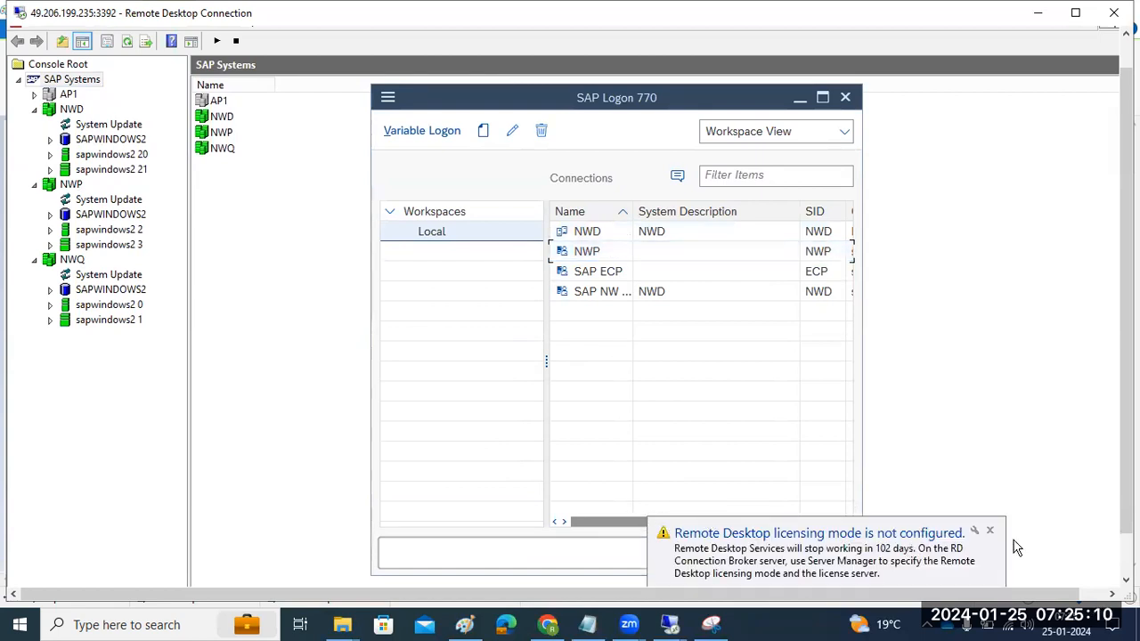
pyautogui.click(980, 547)
pyautogui.click(771, 523)
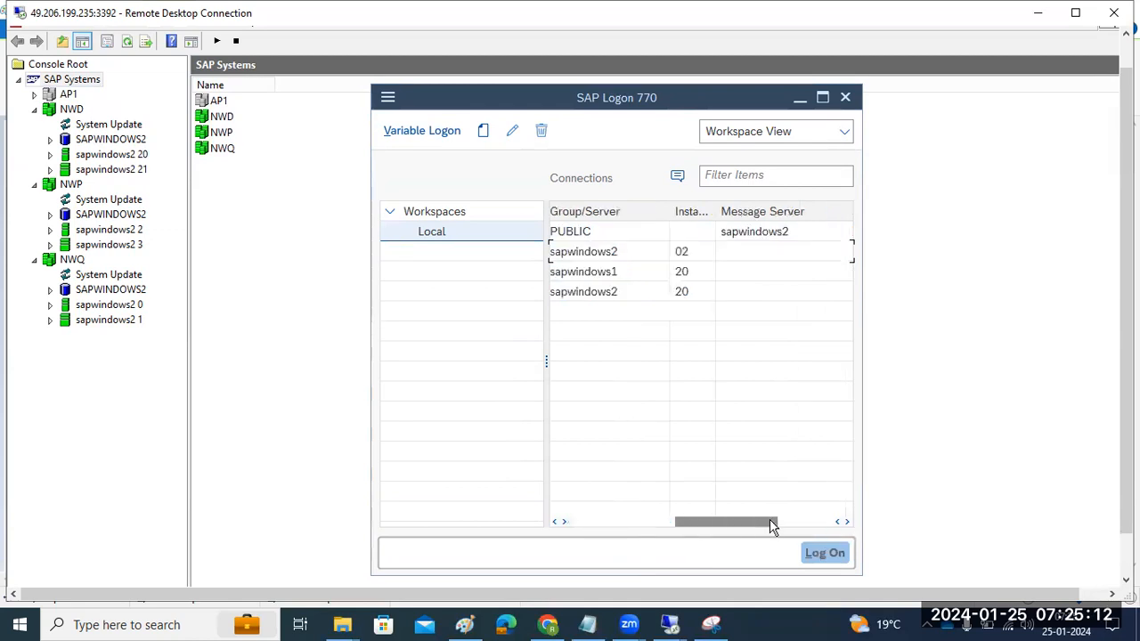
pyautogui.moveTo(730, 516); pyautogui.dragTo(558, 519)
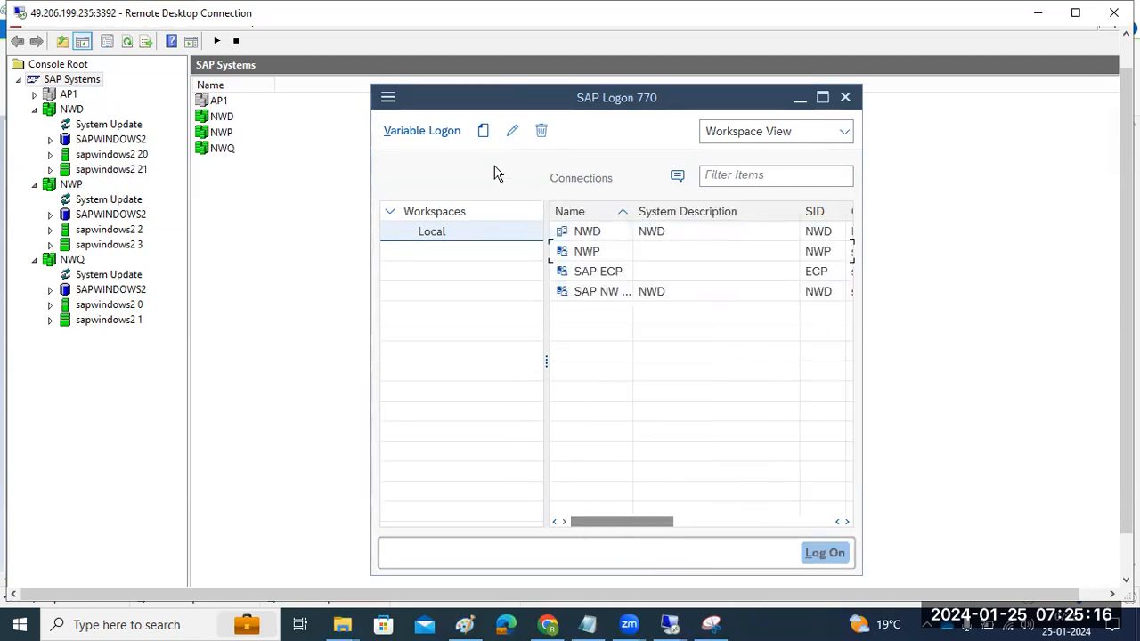
# Start a new SAP Logon connection entry for a user-specified system and proceed to its connection parameters
pyautogui.click(483, 131)
pyautogui.click(502, 161)
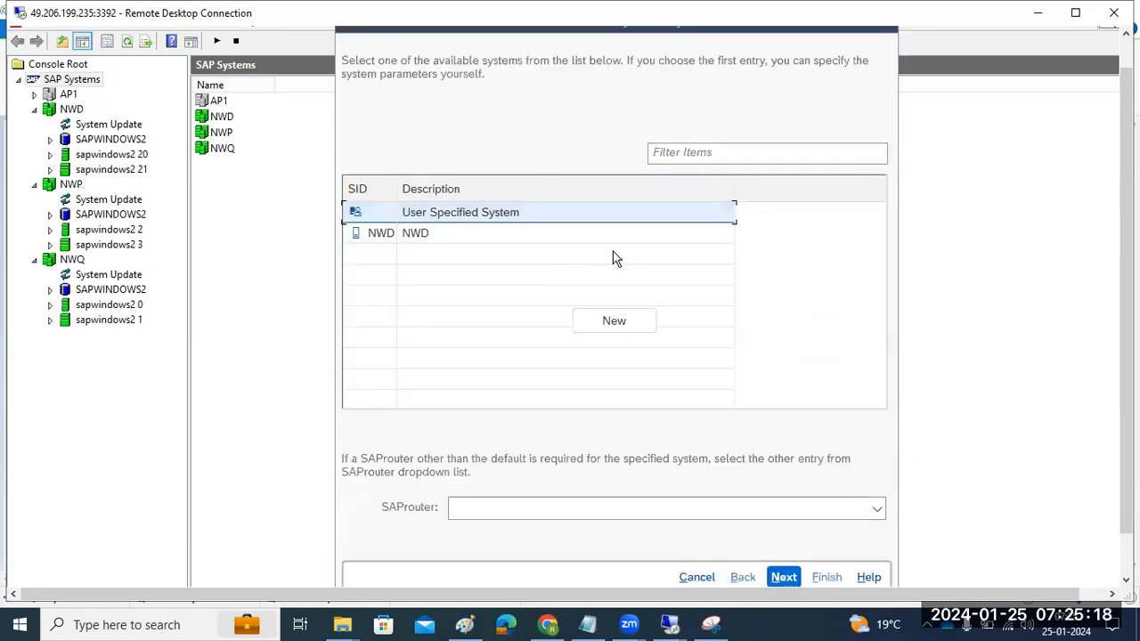
pyautogui.click(784, 579)
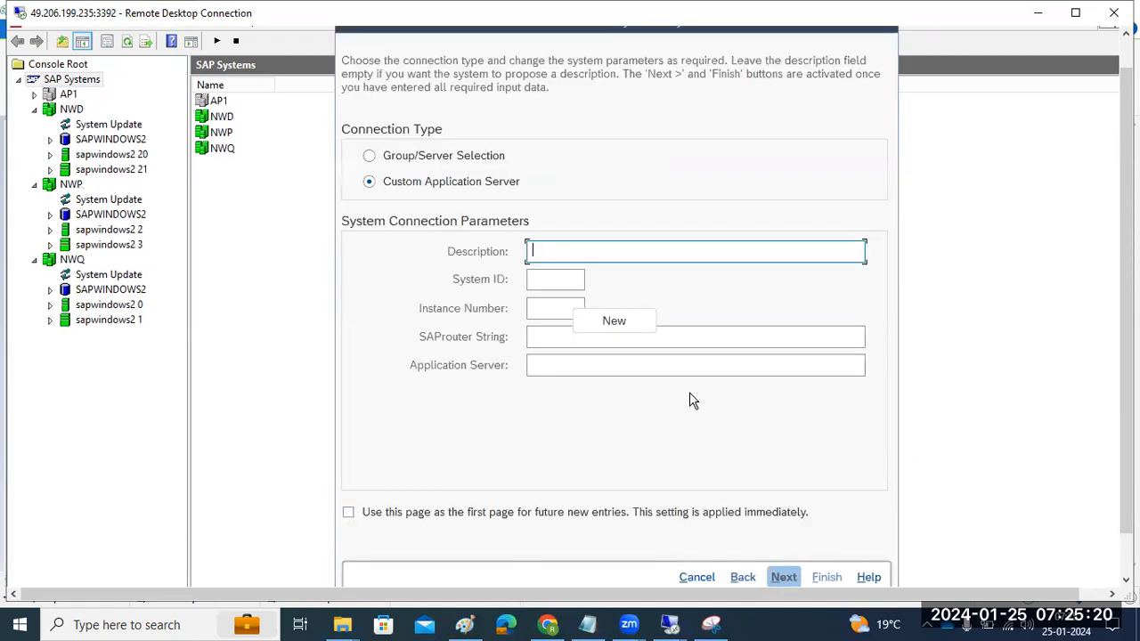
# Enter the connection parameters: description NWQ, system ID NWQ, instance number 0 and application server sapwindows2, leaving the SAProuter string empty
pyautogui.write('NWQ')
pyautogui.press('Tab')
pyautogui.write('NWQ')
pyautogui.press('Tab')
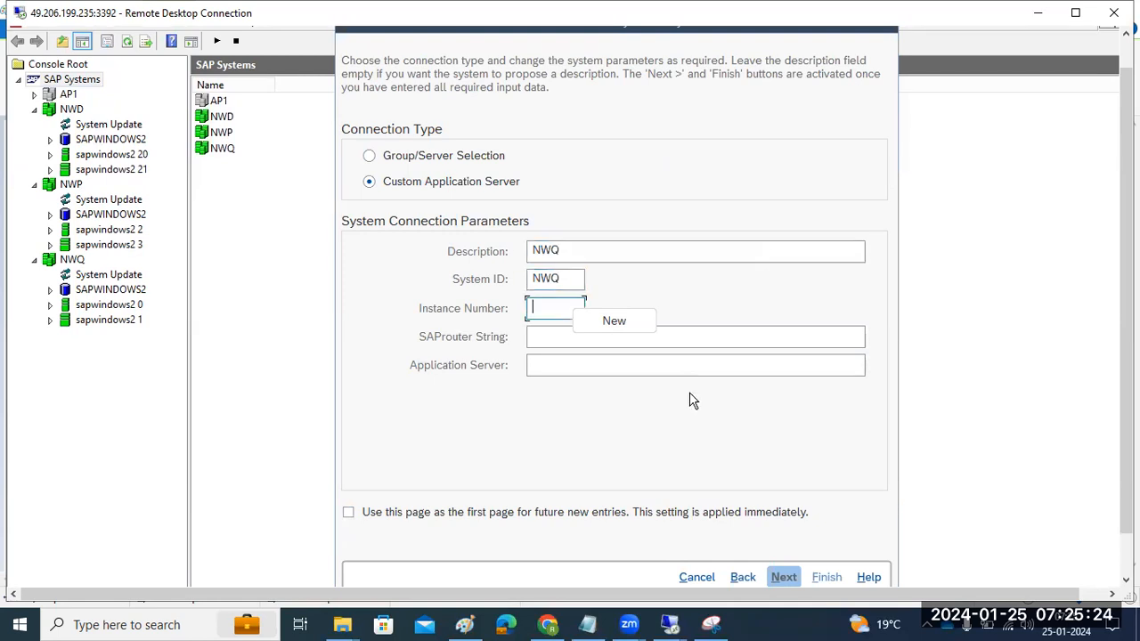
pyautogui.write('0')
pyautogui.press('Tab')
pyautogui.press('Tab')
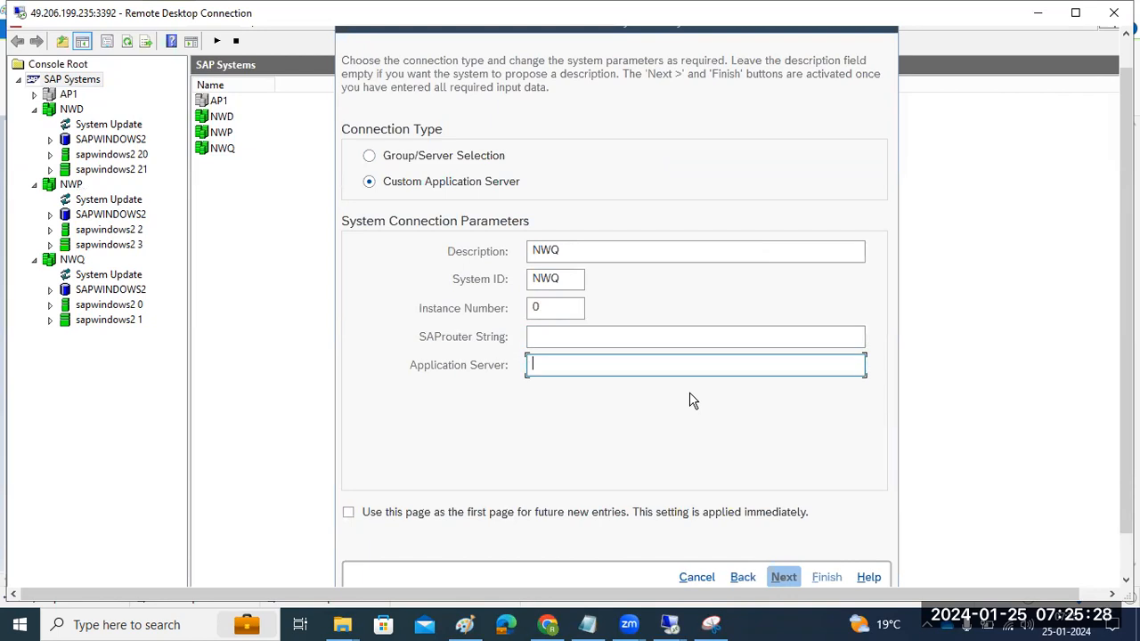
pyautogui.write('sapwindows2')
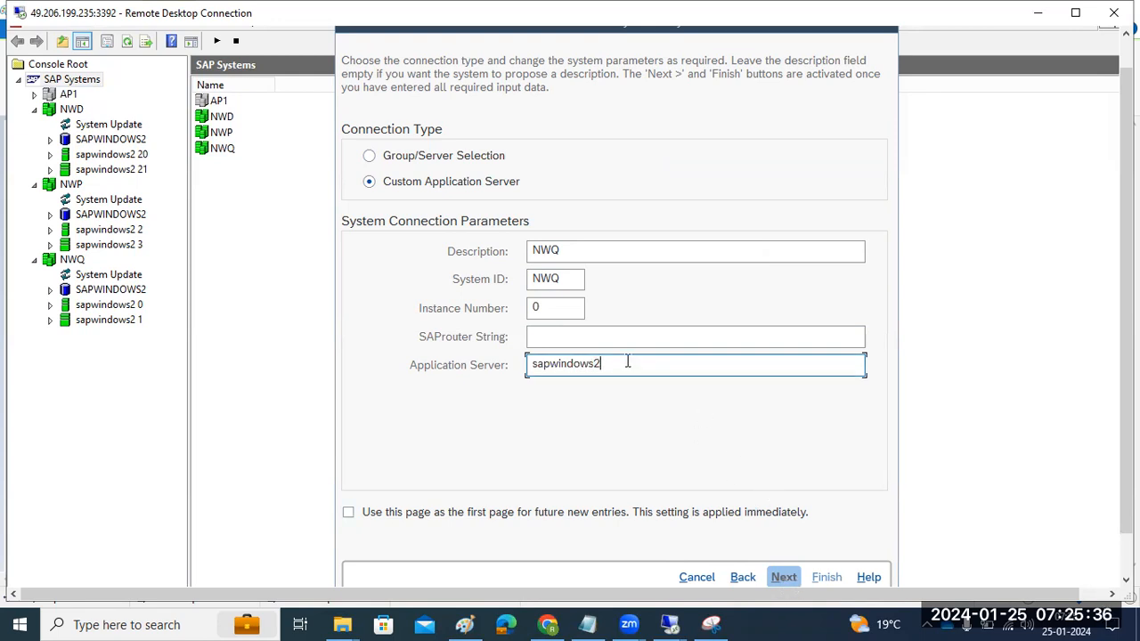
pyautogui.click(583, 343)
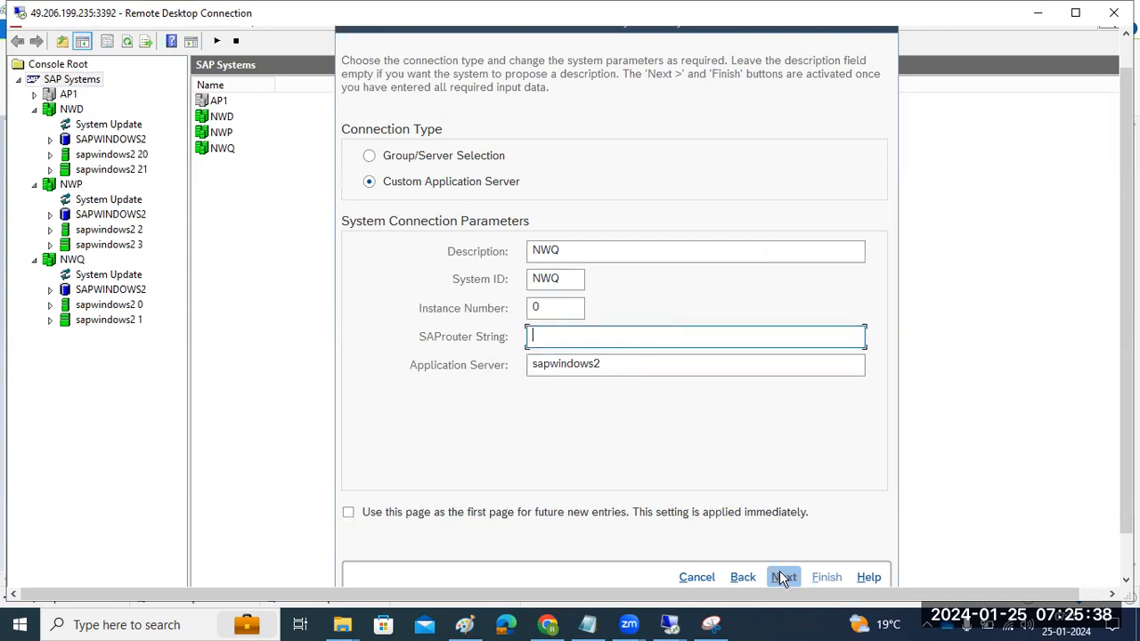
# Correct the instance number to 00 and finish creating the NWQ connection
pyautogui.scroll(-2, 1125, 498)
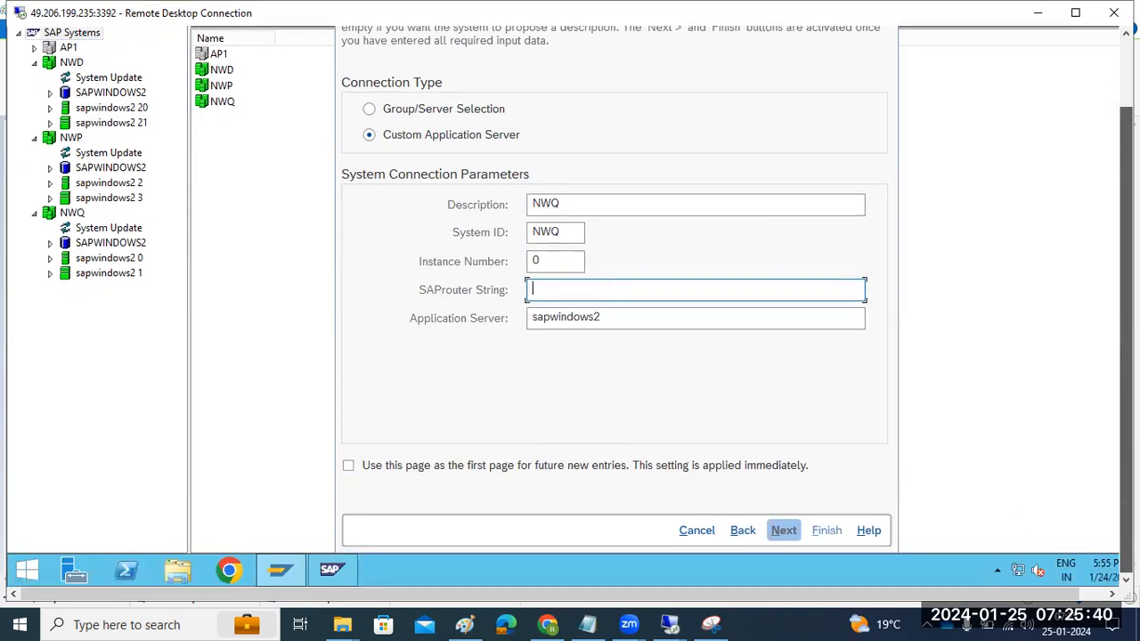
pyautogui.click(549, 258)
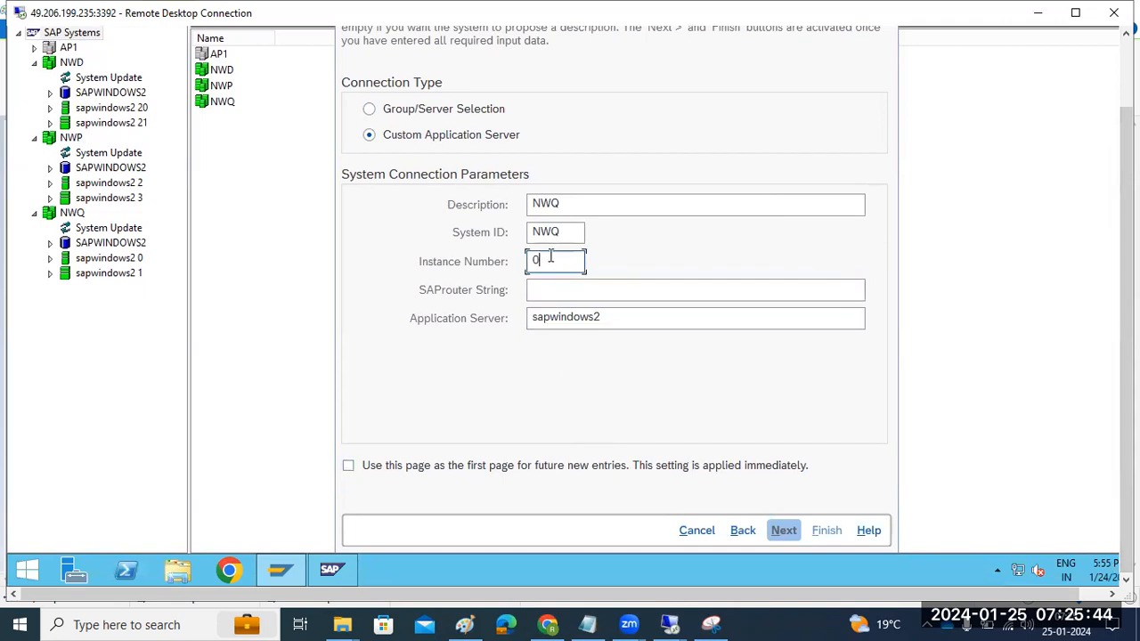
pyautogui.write('0')
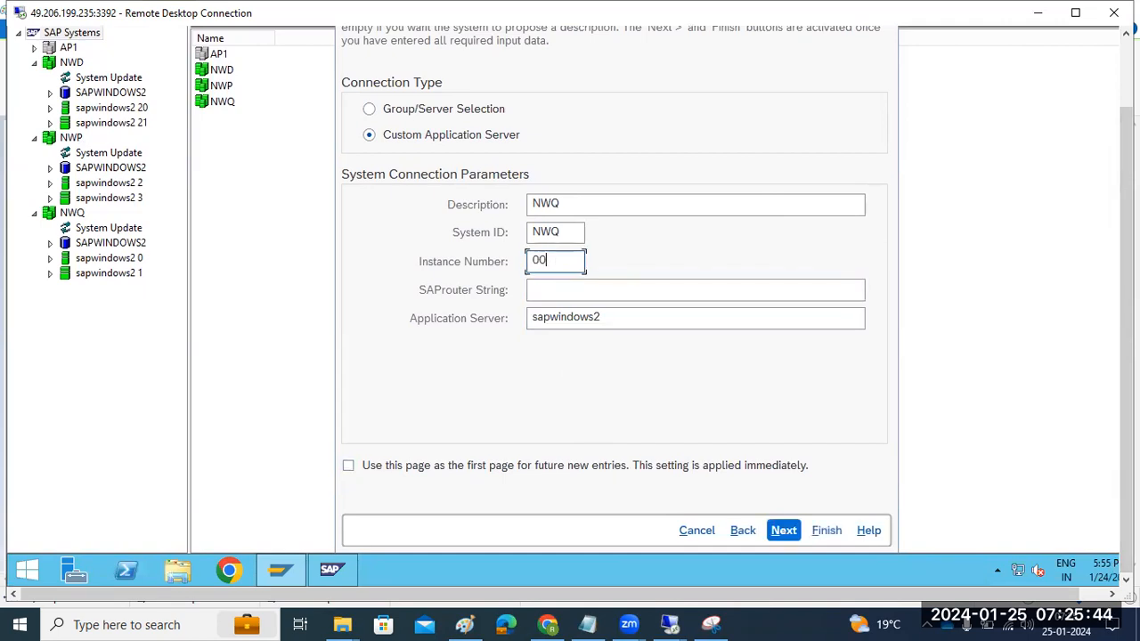
pyautogui.click(786, 531)
pyautogui.click(825, 531)
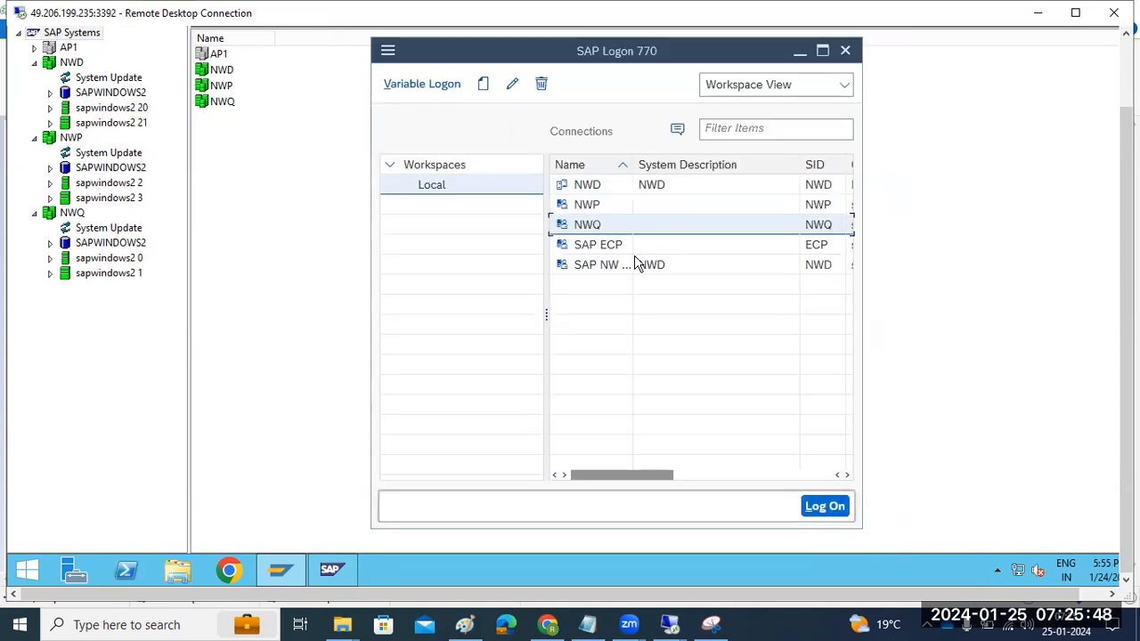
# Log on to the NWD system in client 000 as user ddic with the account password
pyautogui.click(591, 186)
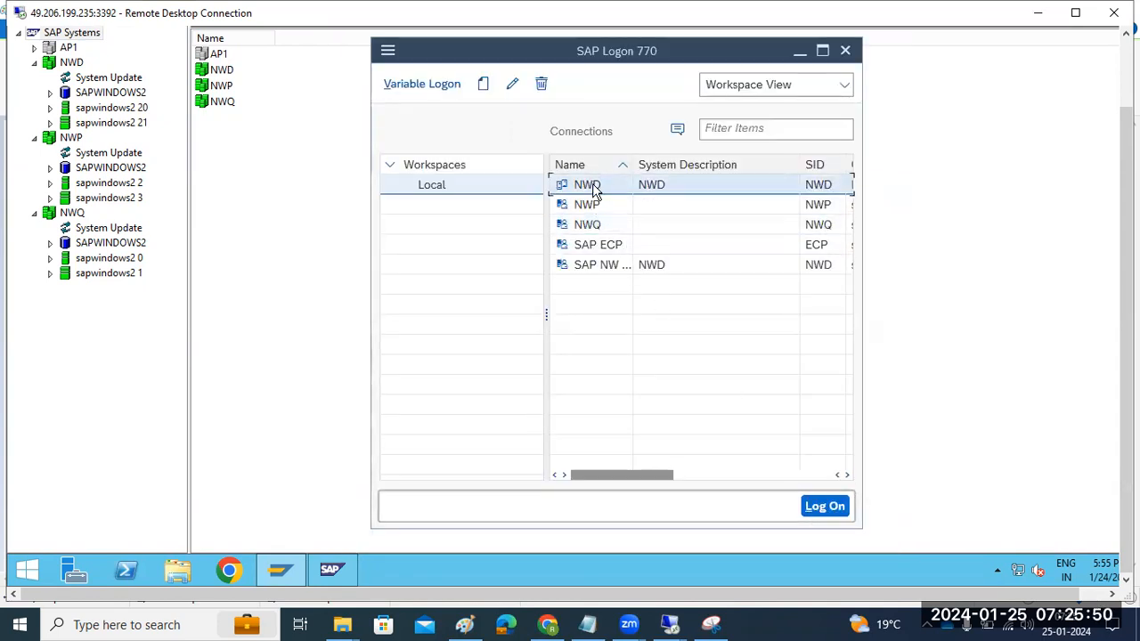
pyautogui.doubleClick(594, 191)
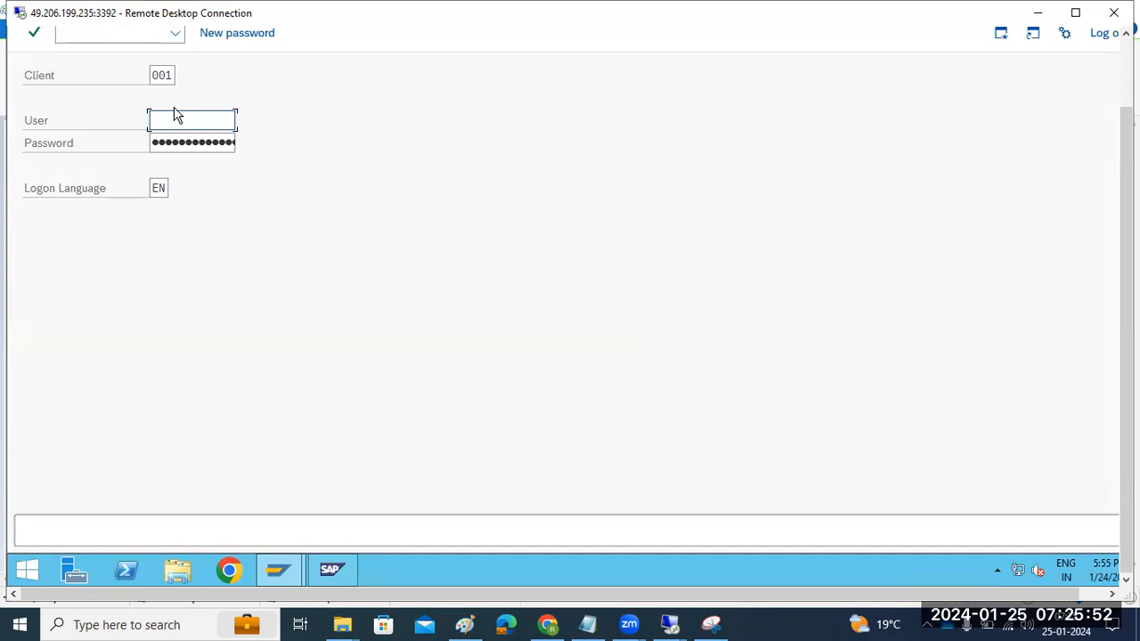
pyautogui.click(172, 78)
pyautogui.doubleClick(172, 77)
pyautogui.write('000')
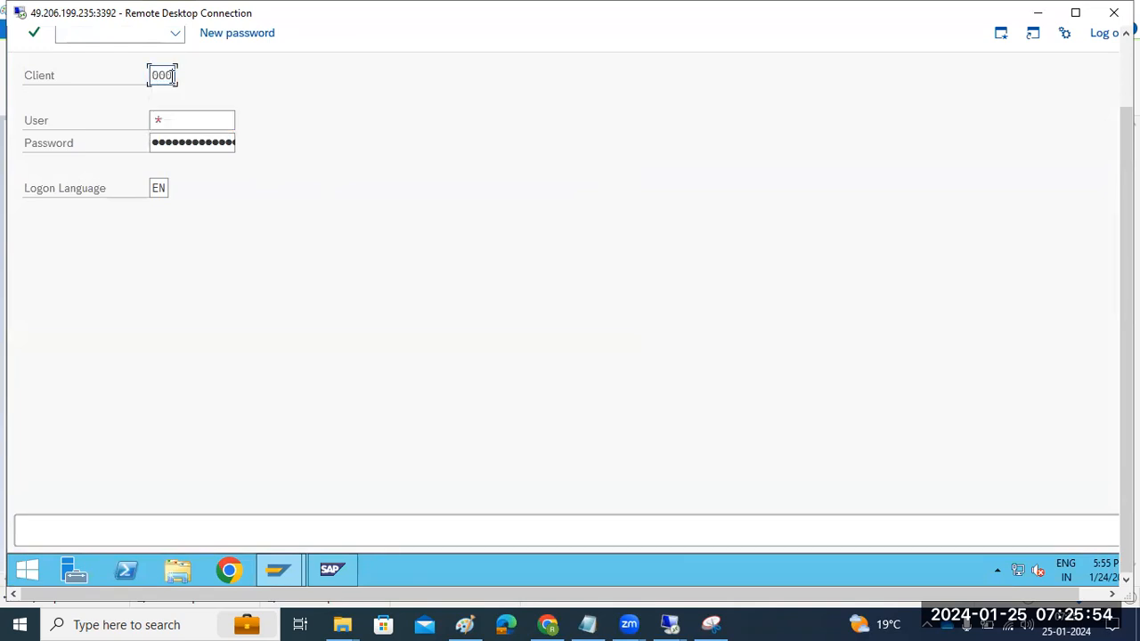
pyautogui.press('Tab')
pyautogui.write('ddic')
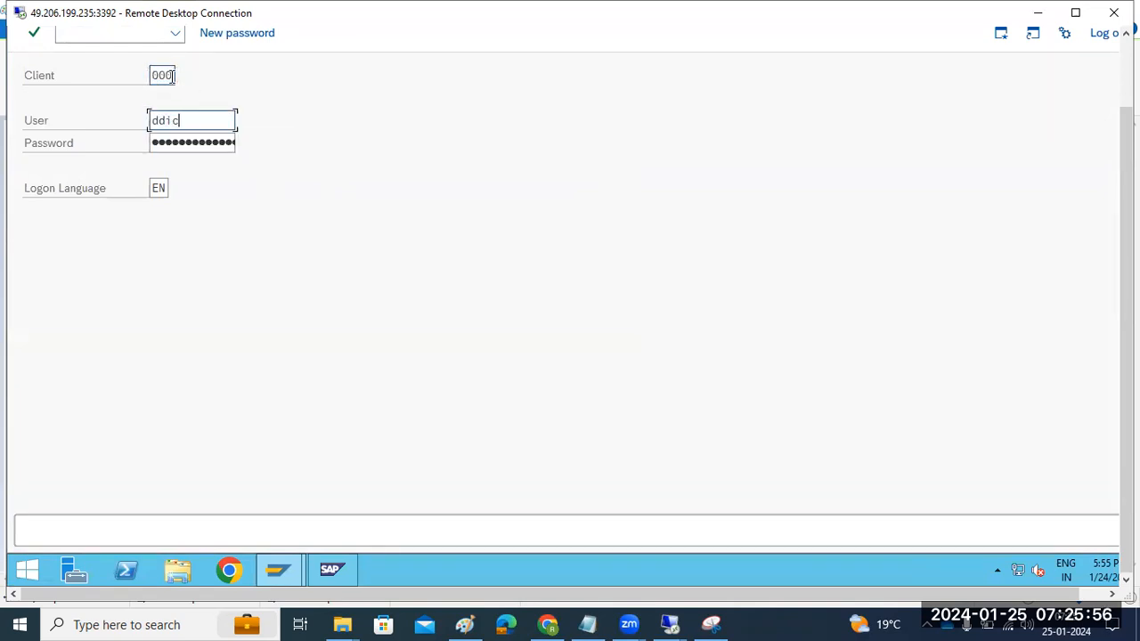
pyautogui.press('Tab')
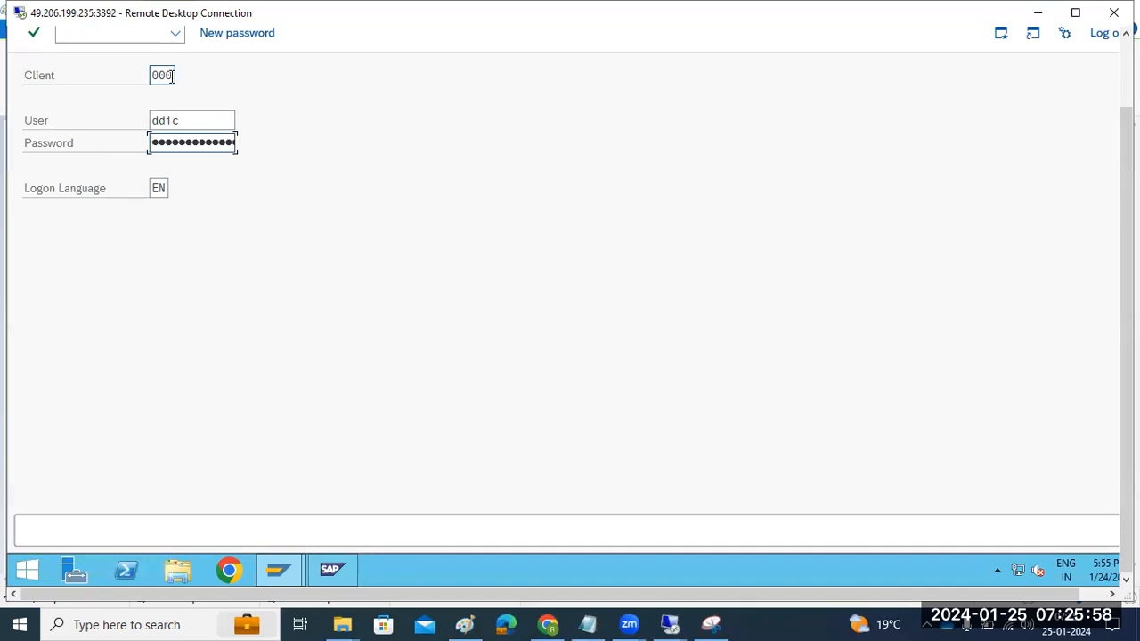
pyautogui.write('*****')
pyautogui.press('Return')
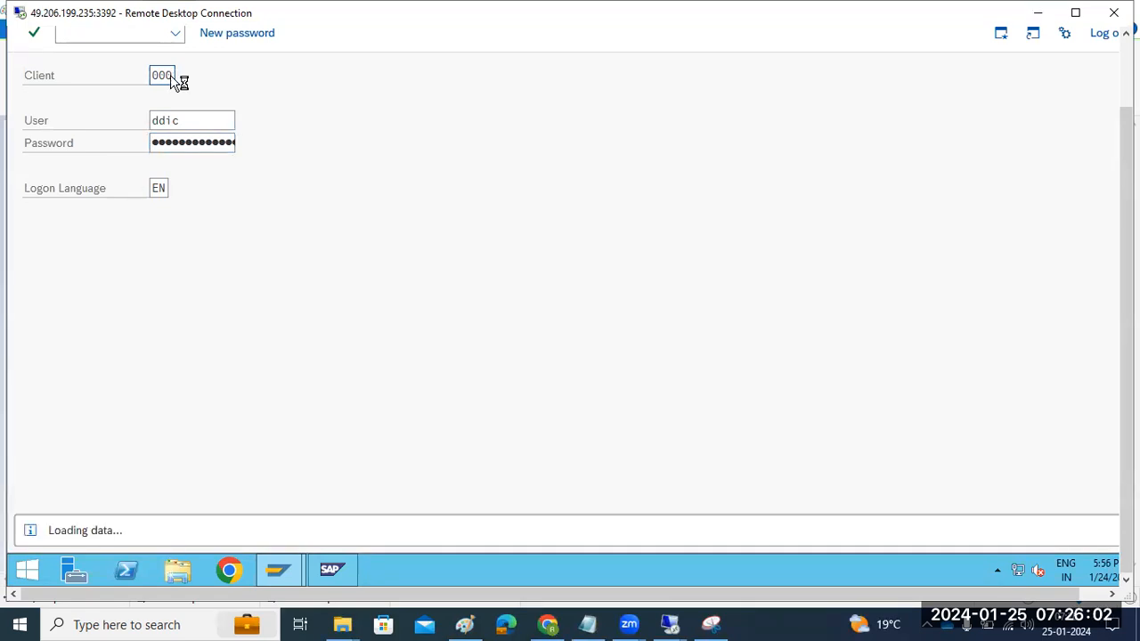
# Open transaction stms, delete NWD's existing TMS configuration and dismiss the transport domain configuration dialog
pyautogui.write('stms')
pyautogui.press('Return')
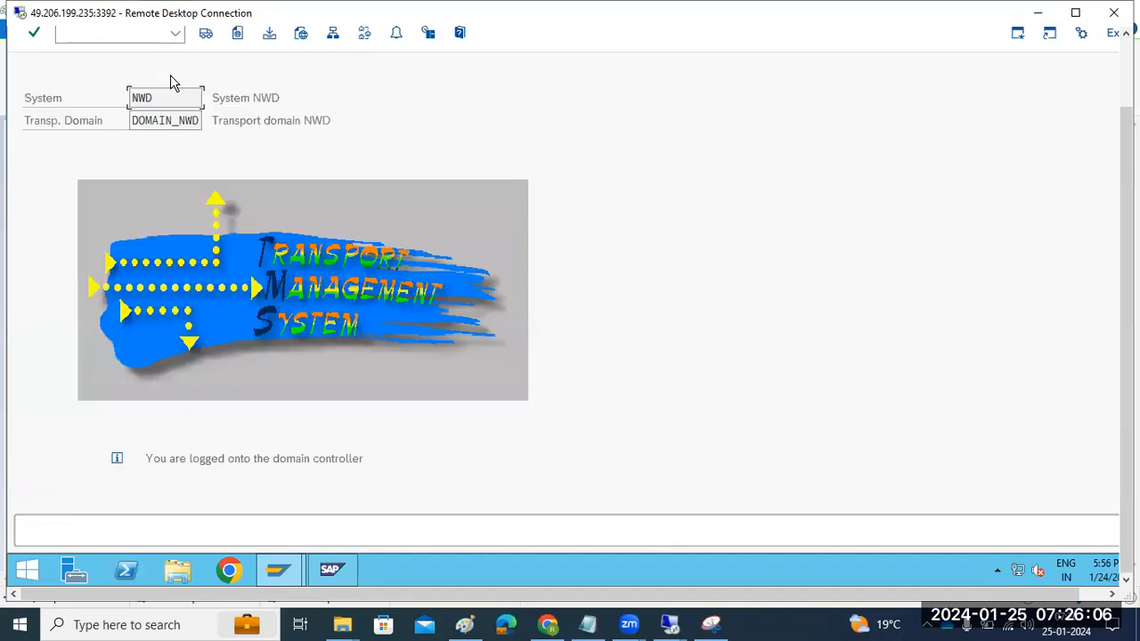
pyautogui.moveTo(1127, 277); pyautogui.dragTo(1127, 200)
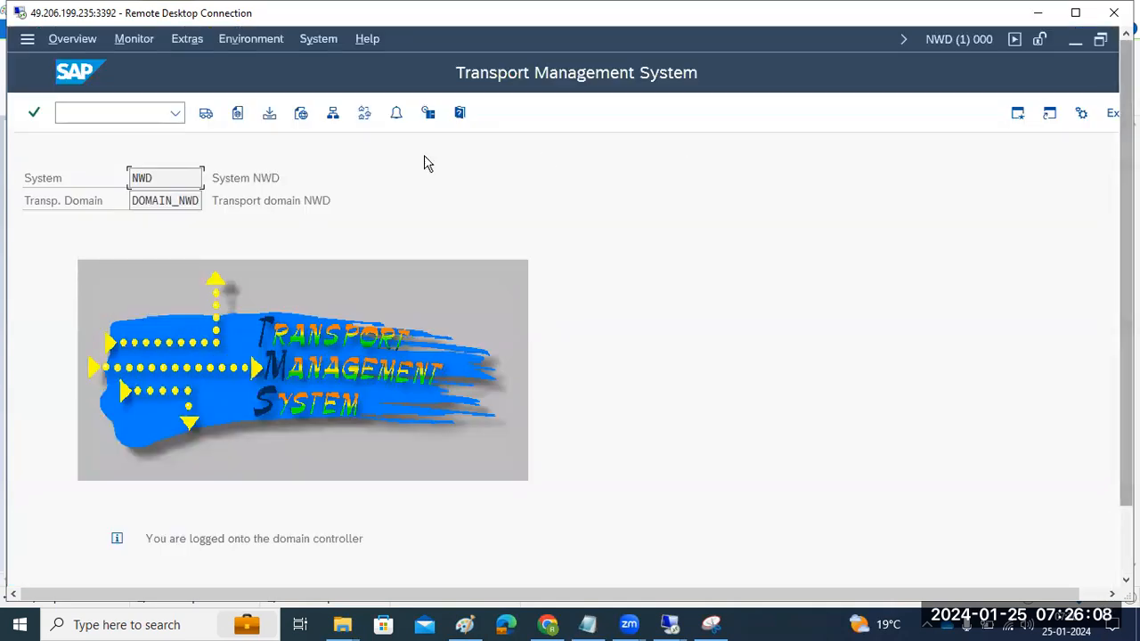
pyautogui.click(189, 41)
pyautogui.click(216, 115)
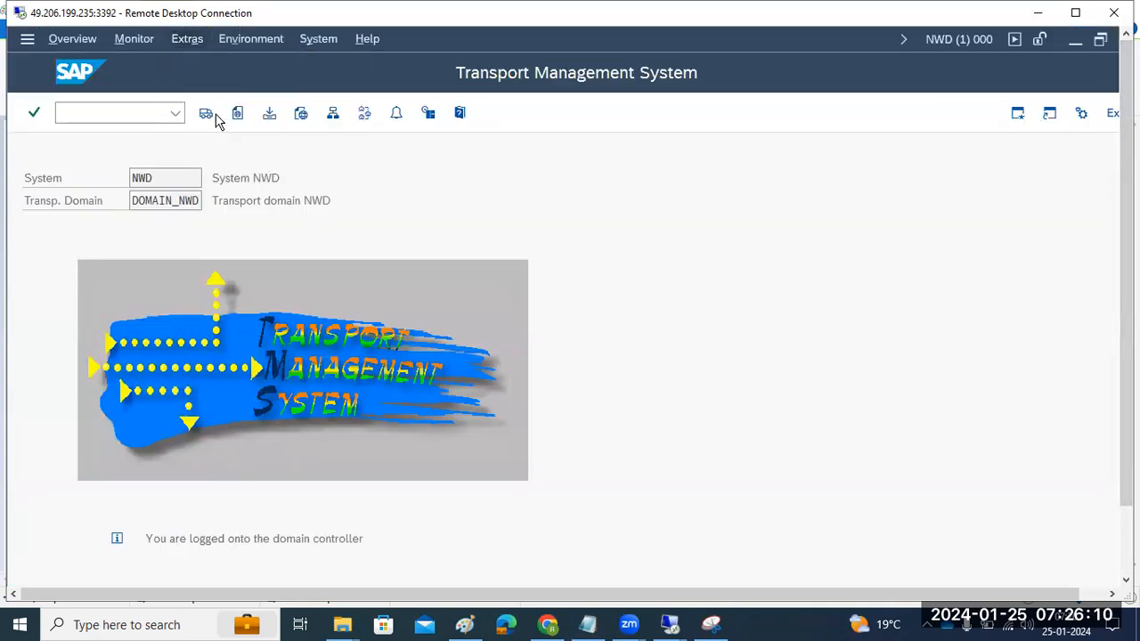
pyautogui.click(279, 423)
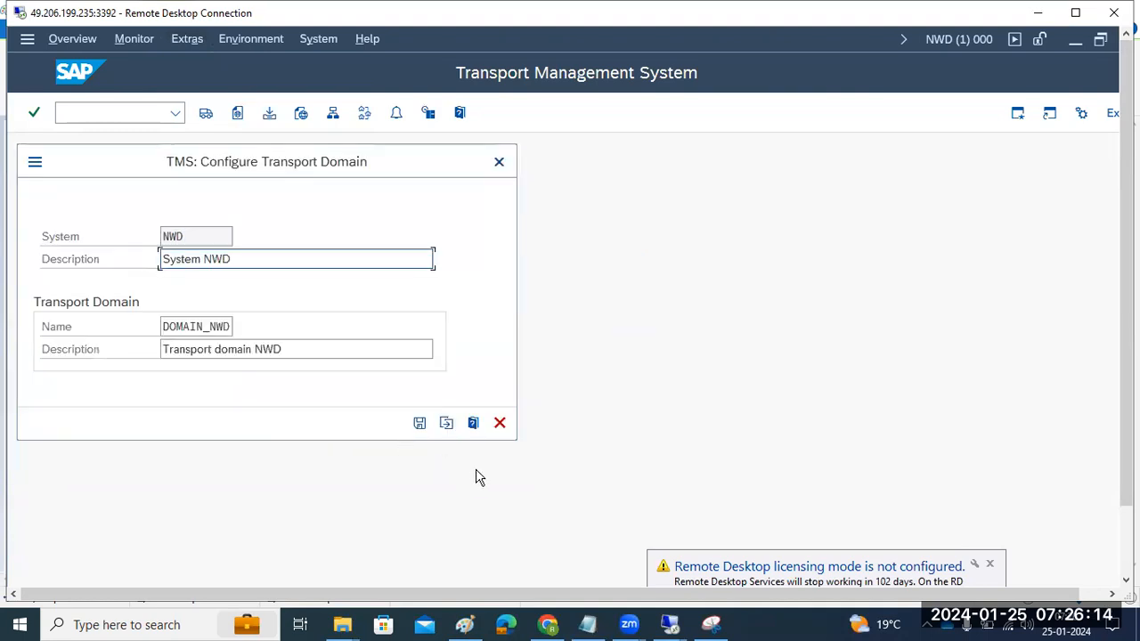
pyautogui.click(499, 423)
# Restart the transaction with /nstms and examine the proposed domain name in the Configure Transport Domain dialog
pyautogui.click(133, 108)
pyautogui.write('/nstms')
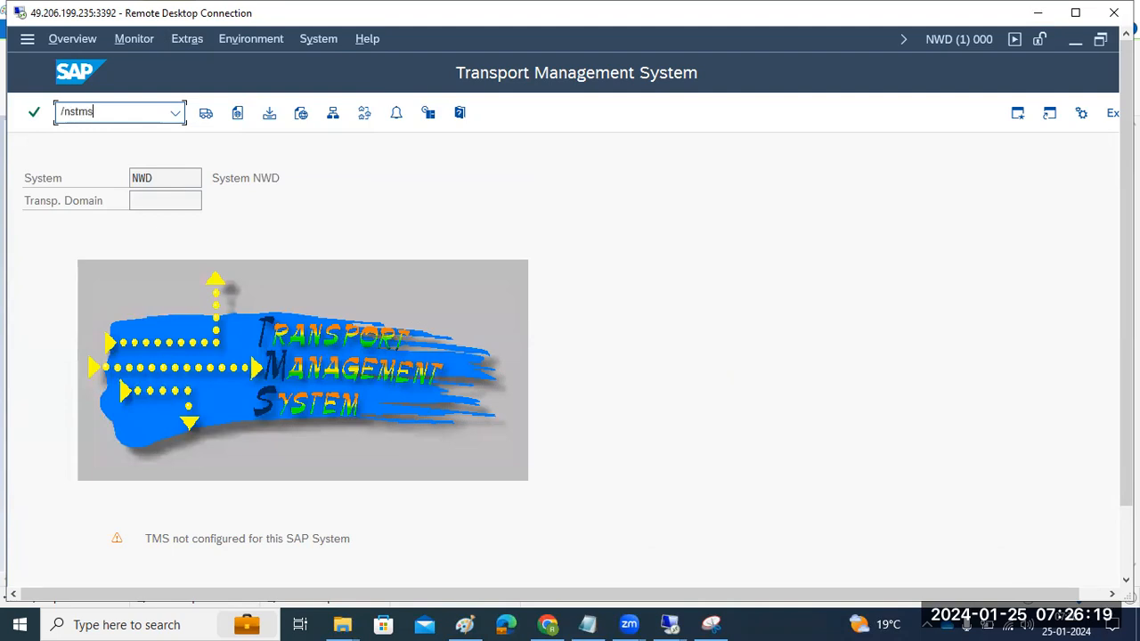
pyautogui.press('Return')
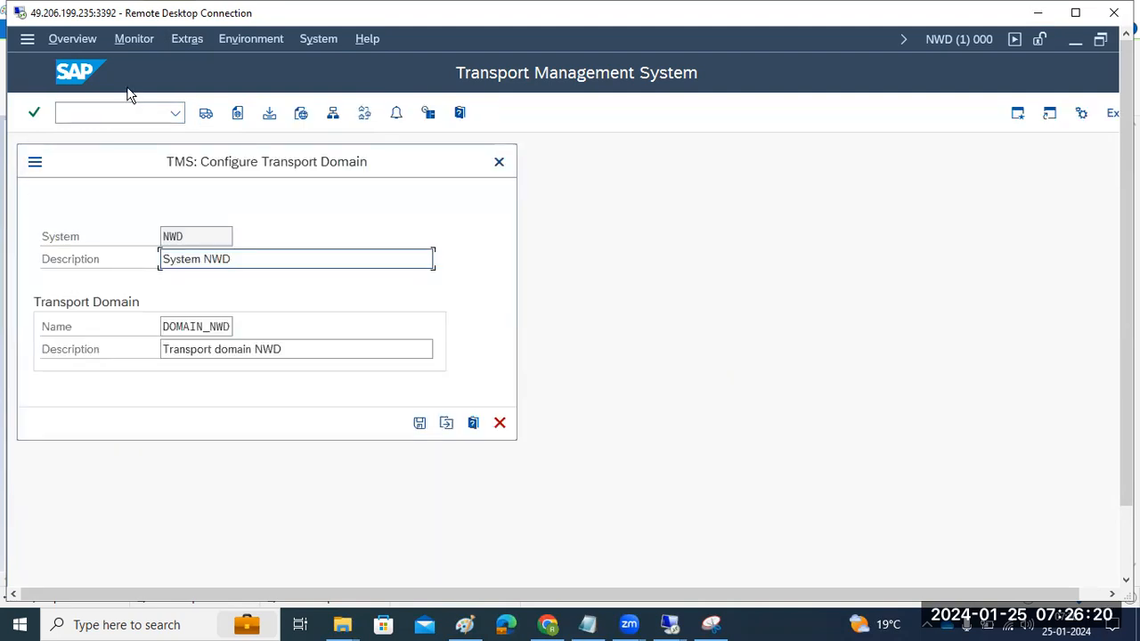
pyautogui.moveTo(172, 166); pyautogui.dragTo(258, 146)
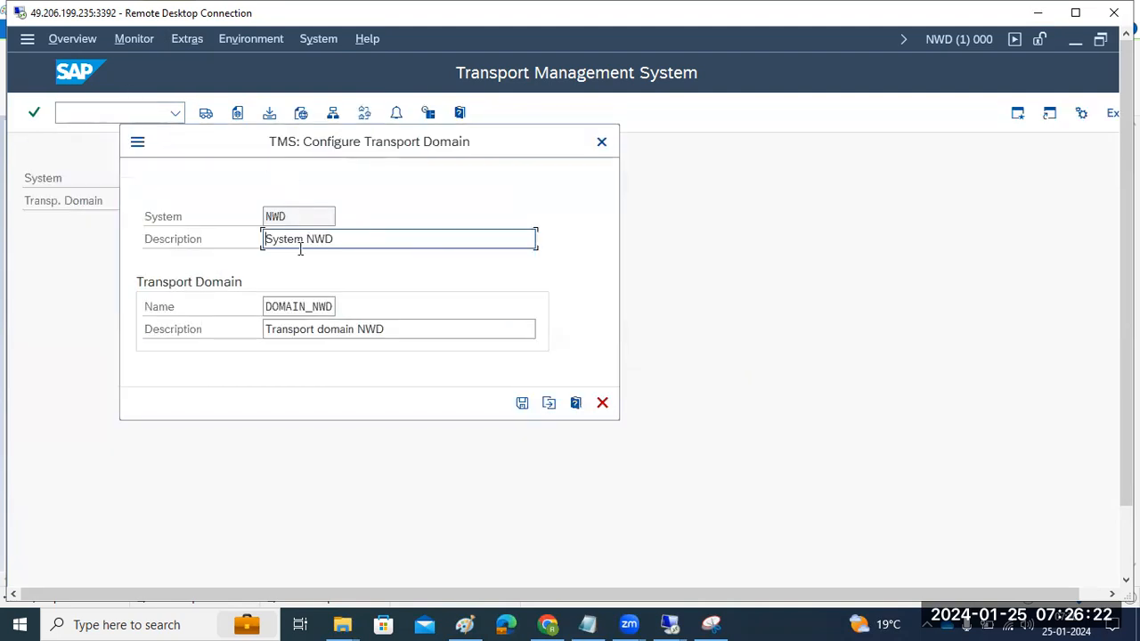
pyautogui.moveTo(267, 309); pyautogui.dragTo(336, 308)
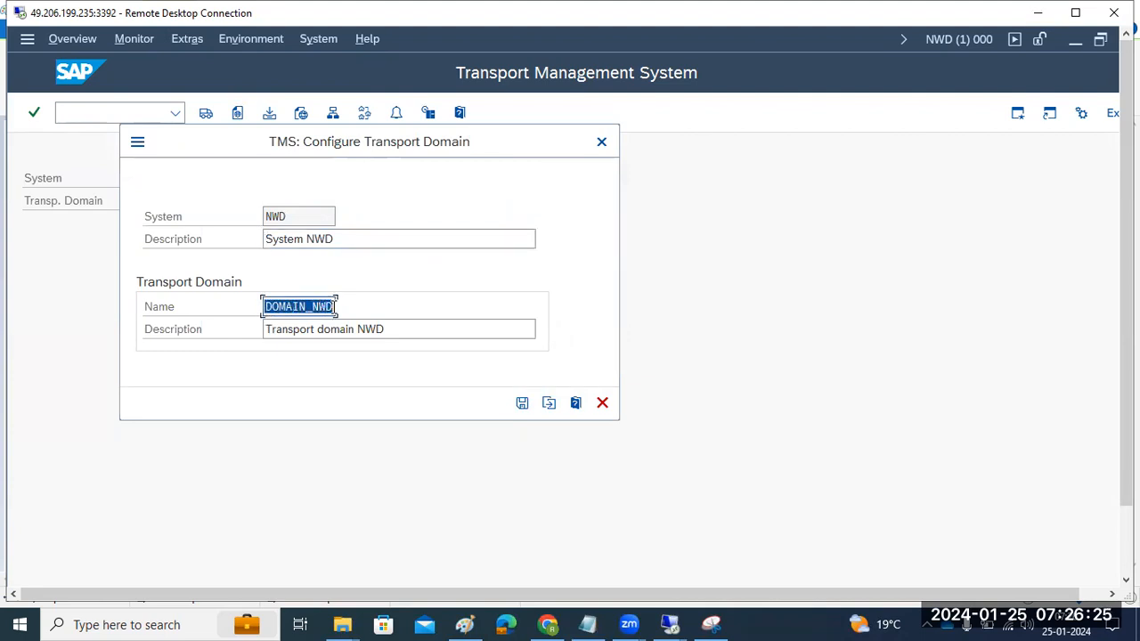
pyautogui.click(318, 307)
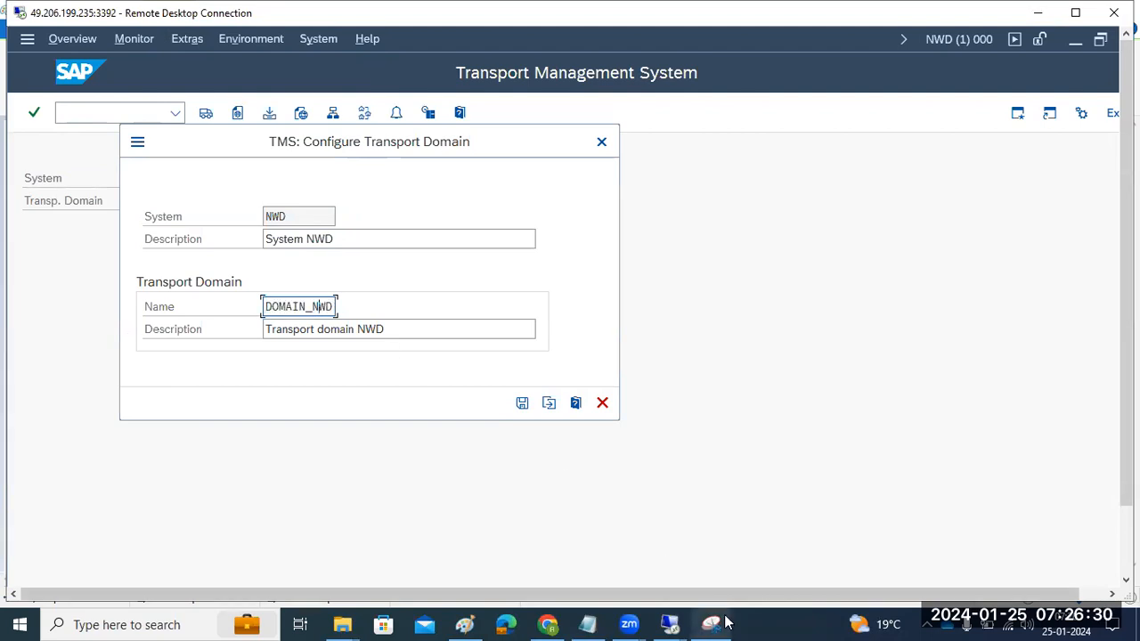
# Check the domain controller notes in Paint, return to the 3392 remote session and save the transport domain configuration for NWD
pyautogui.click(464, 624)
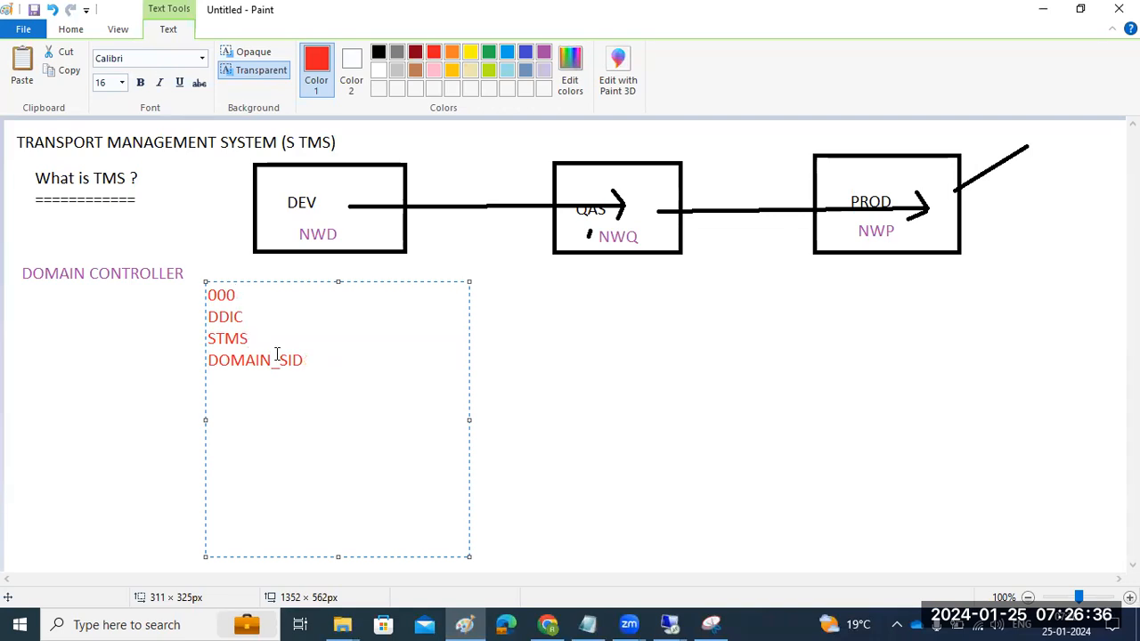
pyautogui.click(670, 624)
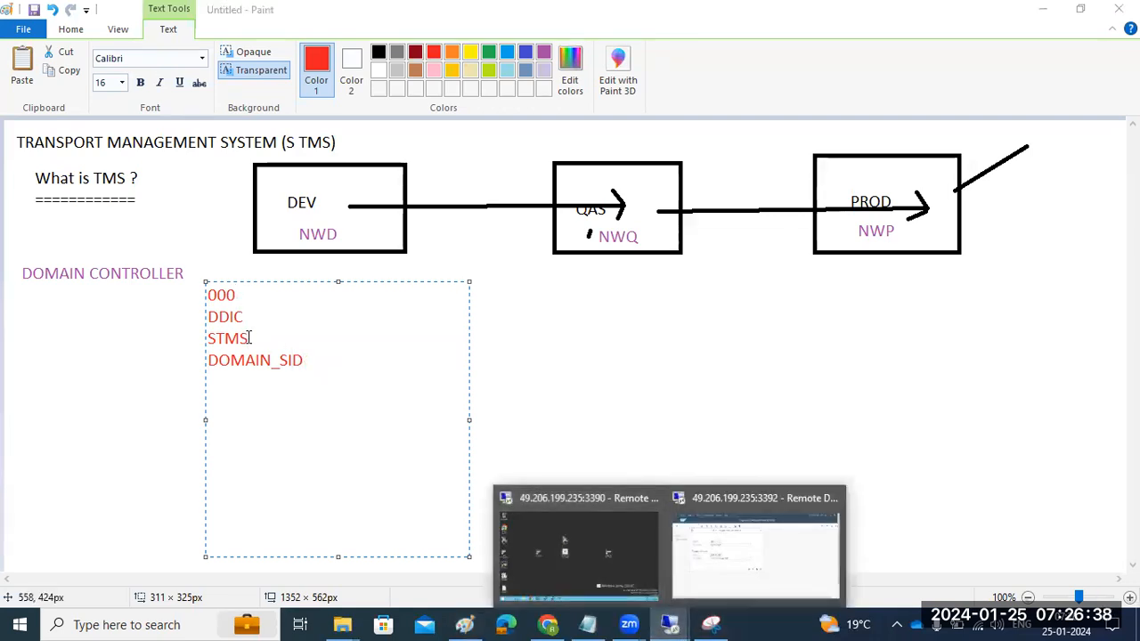
pyautogui.click(748, 565)
pyautogui.moveTo(311, 306); pyautogui.dragTo(378, 340)
pyautogui.click(522, 403)
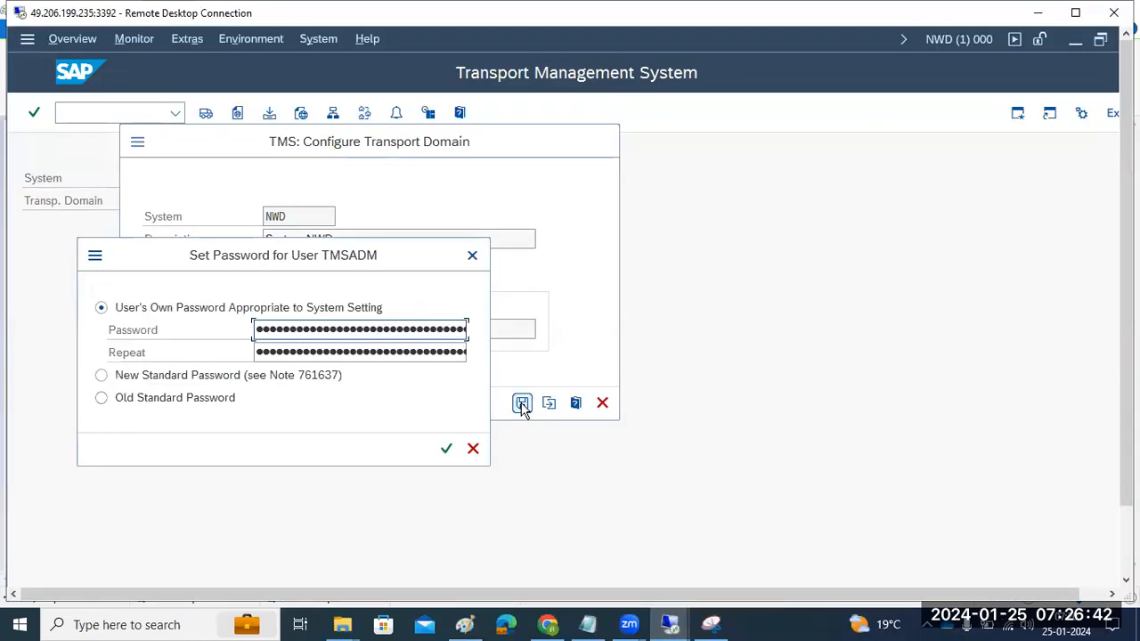
# Switch to Paint, finish the domain controller text and start a new text box about 264 × 336 px below the PROD box
pyautogui.click(466, 623)
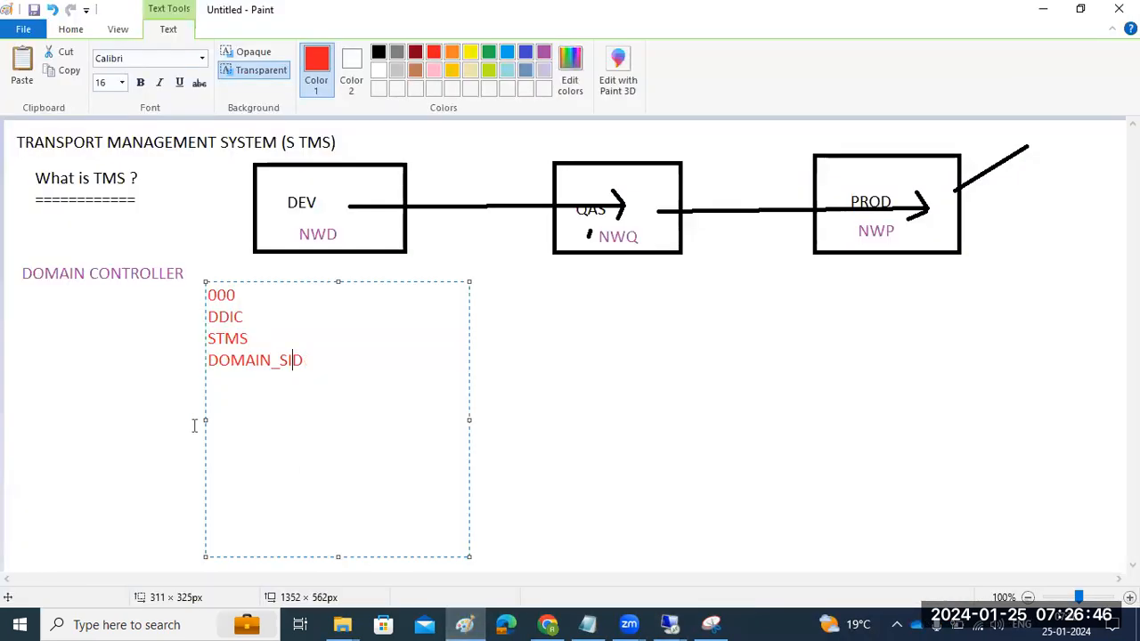
pyautogui.click(122, 397)
pyautogui.moveTo(871, 267); pyautogui.dragTo(1092, 546)
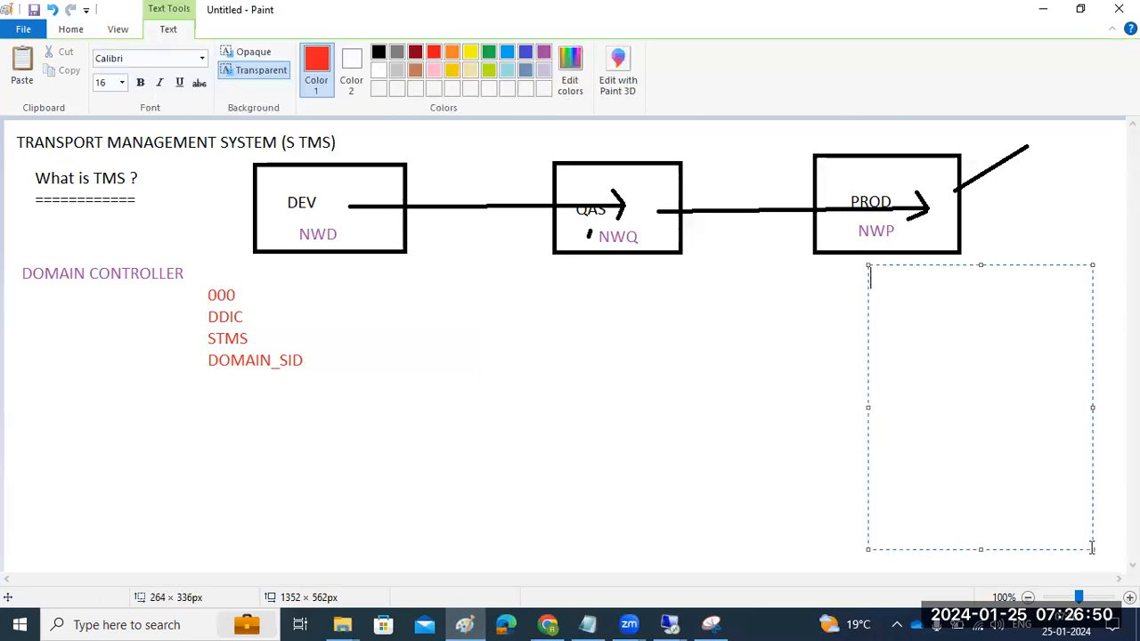
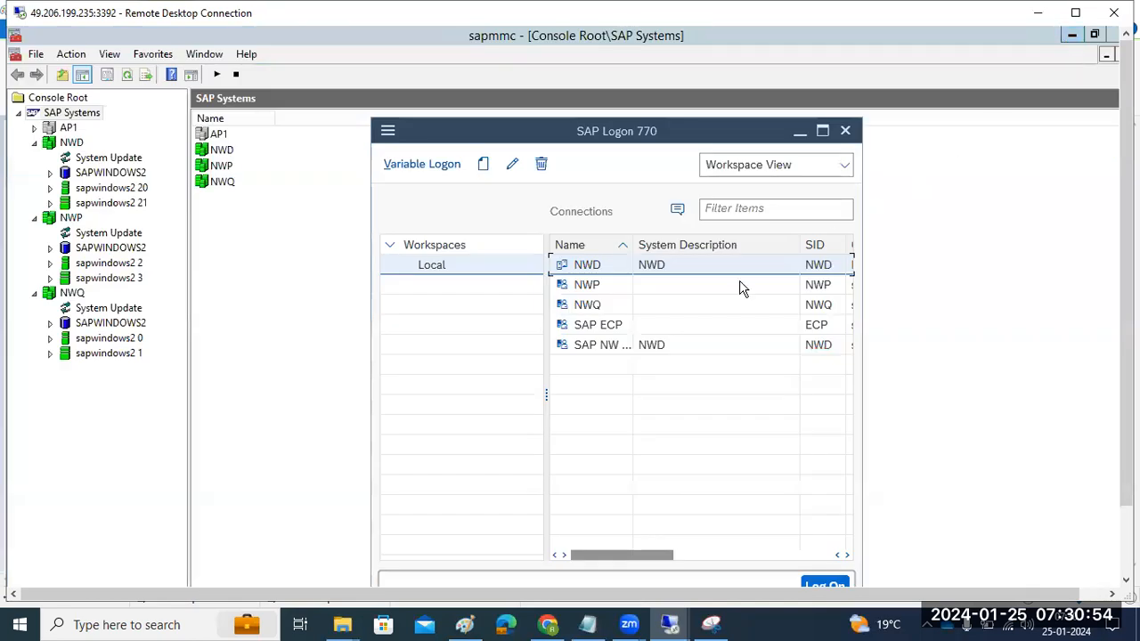
# Log on to the NWQ system from SAP Logon in client 000 as user ddic with the account password
pyautogui.click(589, 306)
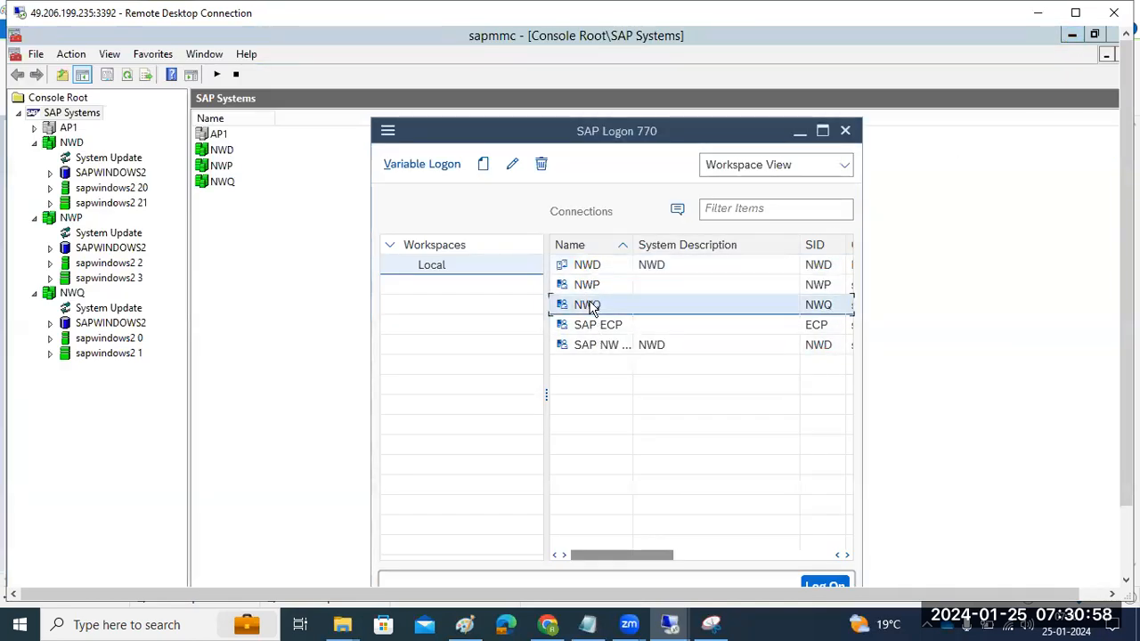
pyautogui.doubleClick(588, 305)
pyautogui.click(173, 155)
pyautogui.doubleClick(175, 155)
pyautogui.write('000')
pyautogui.press('Tab')
pyautogui.write('ddic')
pyautogui.press('Tab')
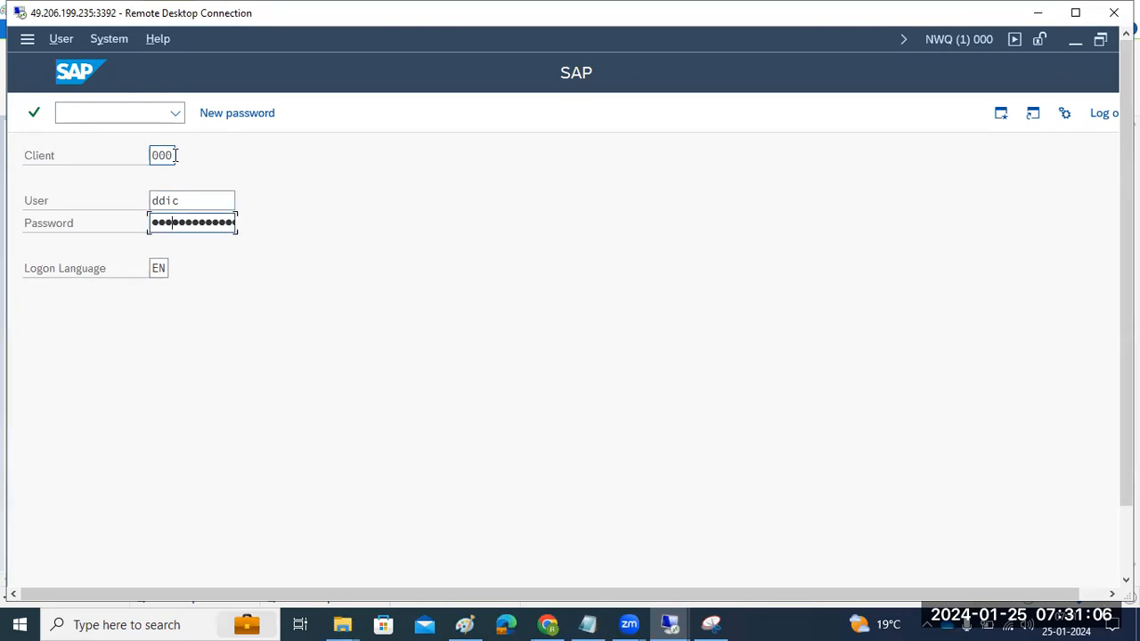
pyautogui.press('Return')
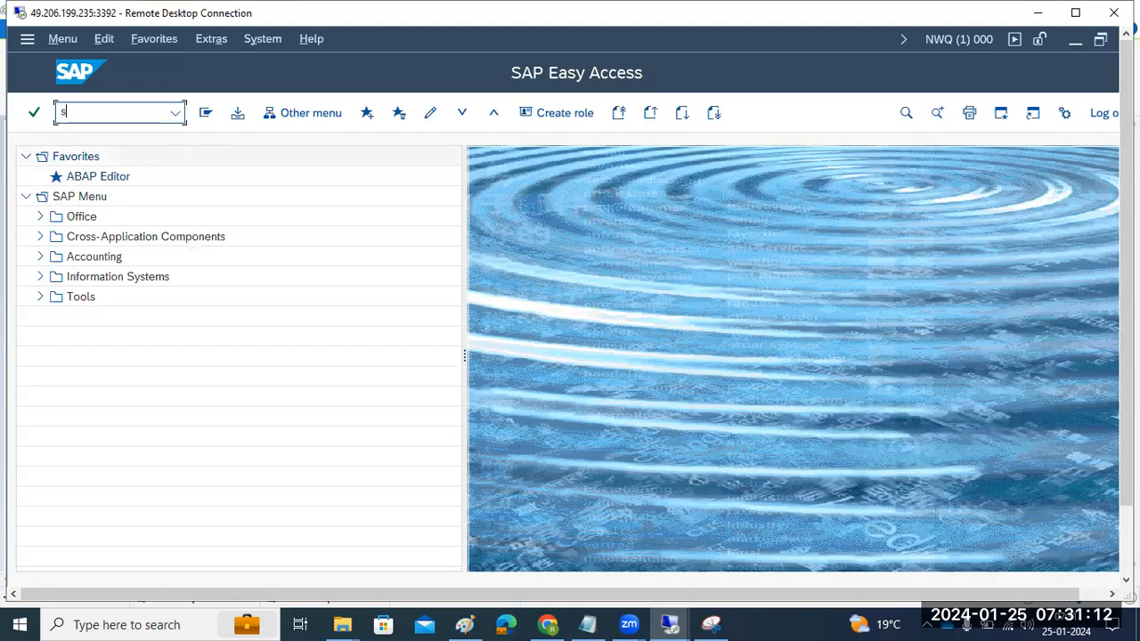
# Open the Transport Management System in NWQ, delete its TMS configuration and dismiss the domain inclusion dialog
pyautogui.press('Return')
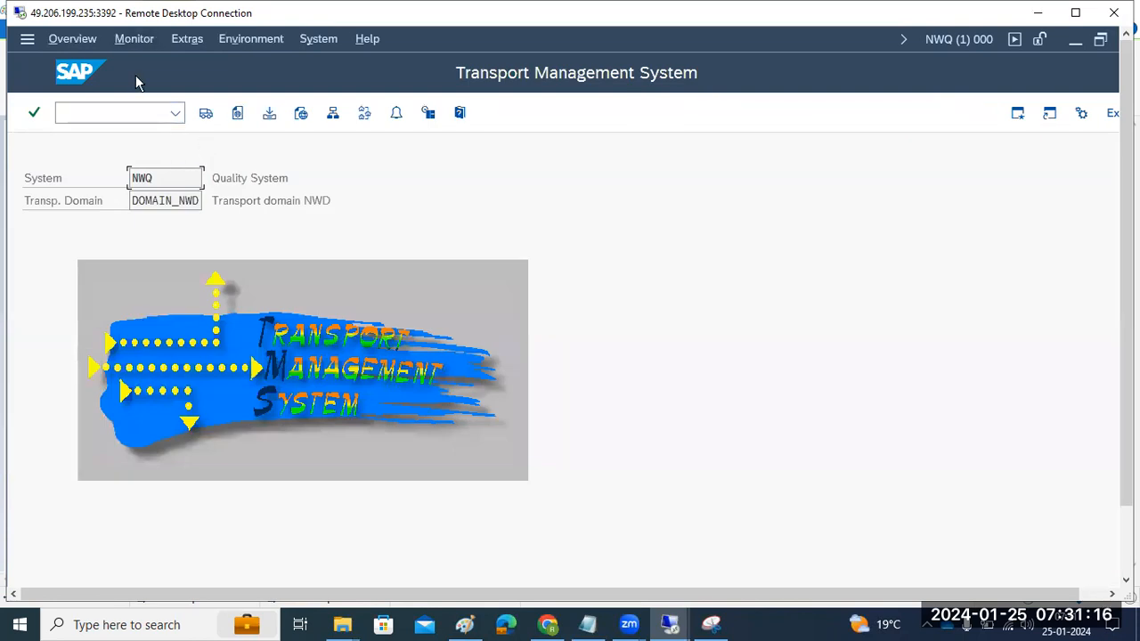
pyautogui.click(187, 38)
pyautogui.click(197, 119)
pyautogui.click(298, 428)
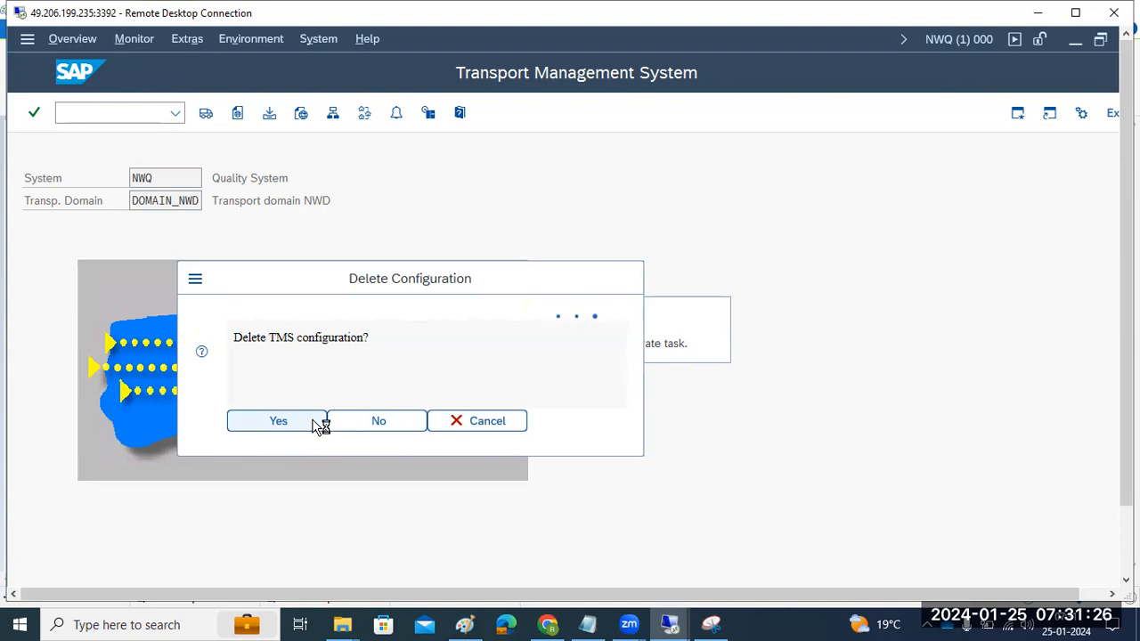
pyautogui.click(498, 558)
# Restart the Transport Management System transaction and examine NWQ's system, transport domain and domain controller entries in the inclusion dialog
pyautogui.click(81, 105)
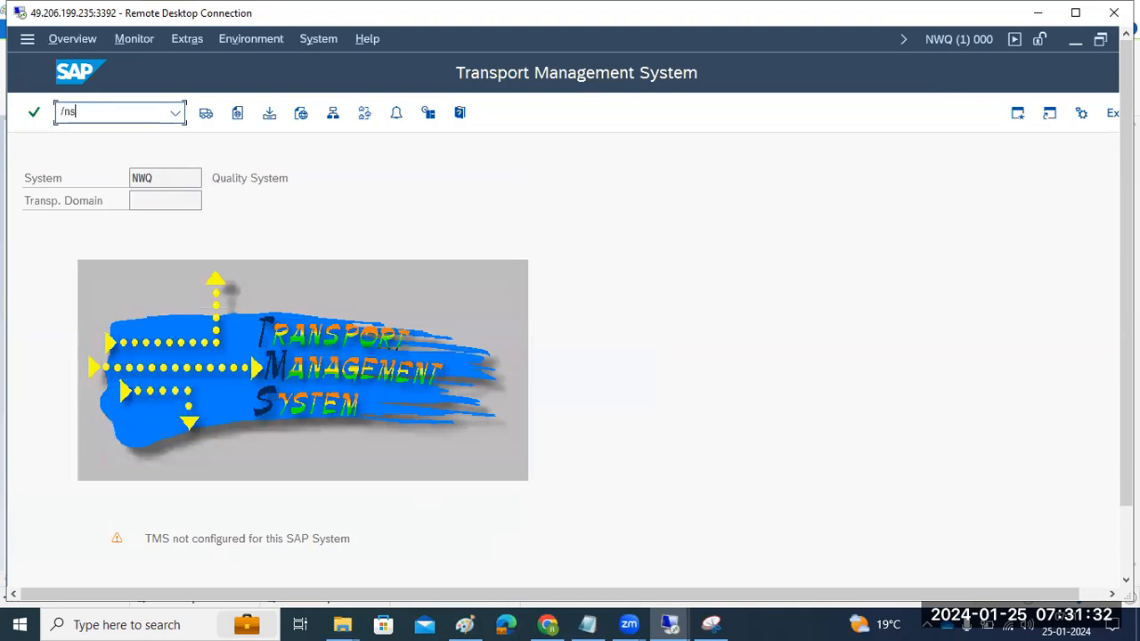
pyautogui.press('Return')
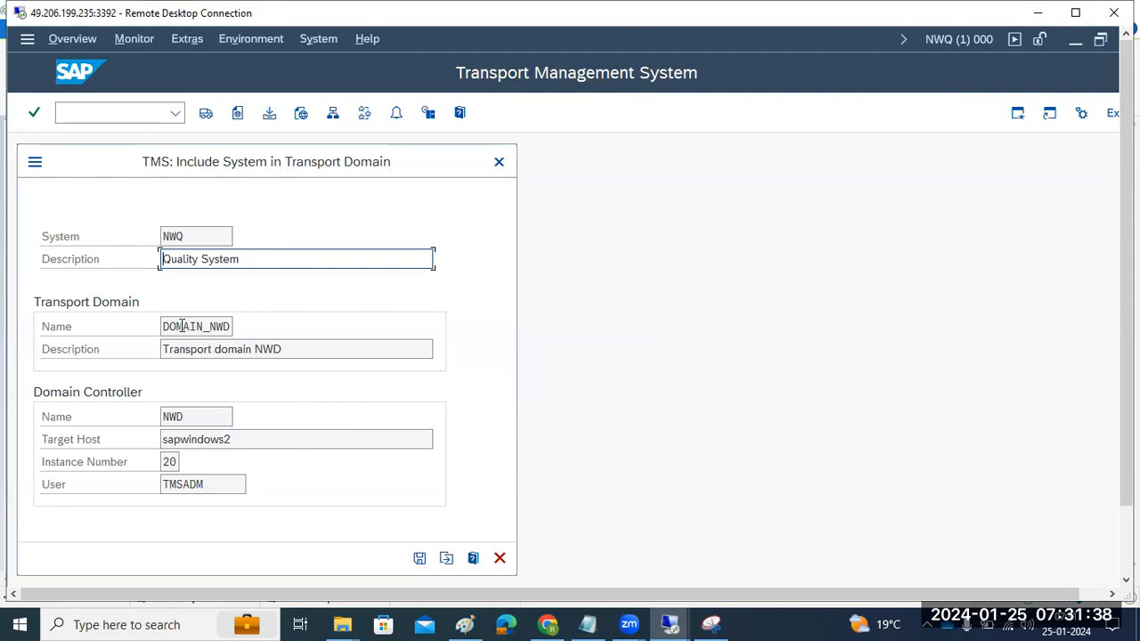
pyautogui.moveTo(164, 326); pyautogui.dragTo(229, 327)
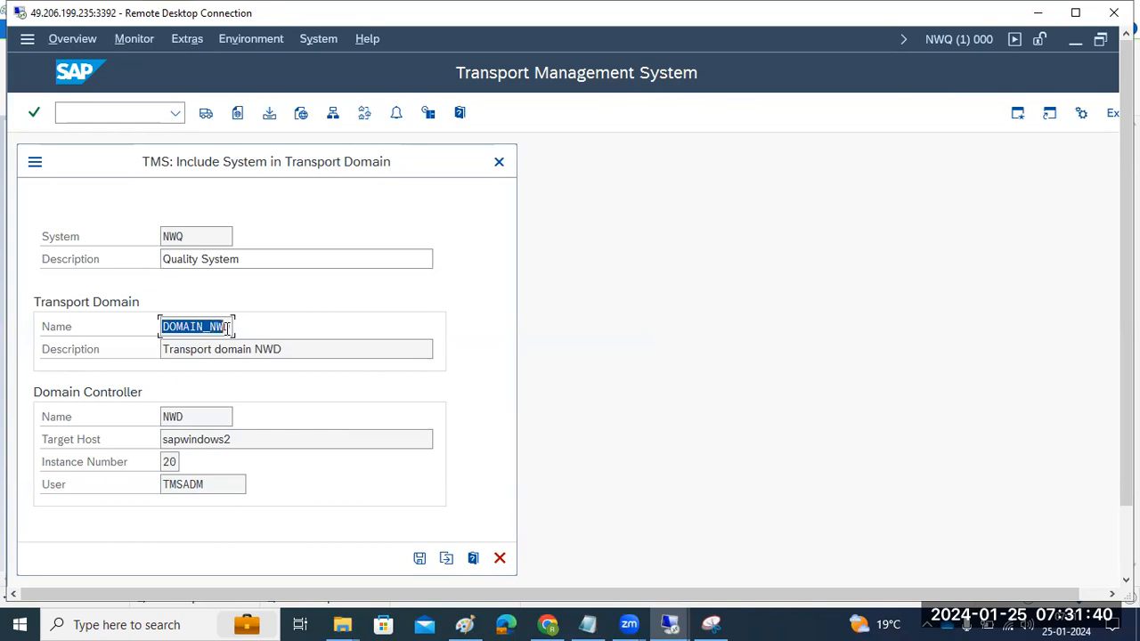
pyautogui.moveTo(175, 460); pyautogui.dragTo(161, 423)
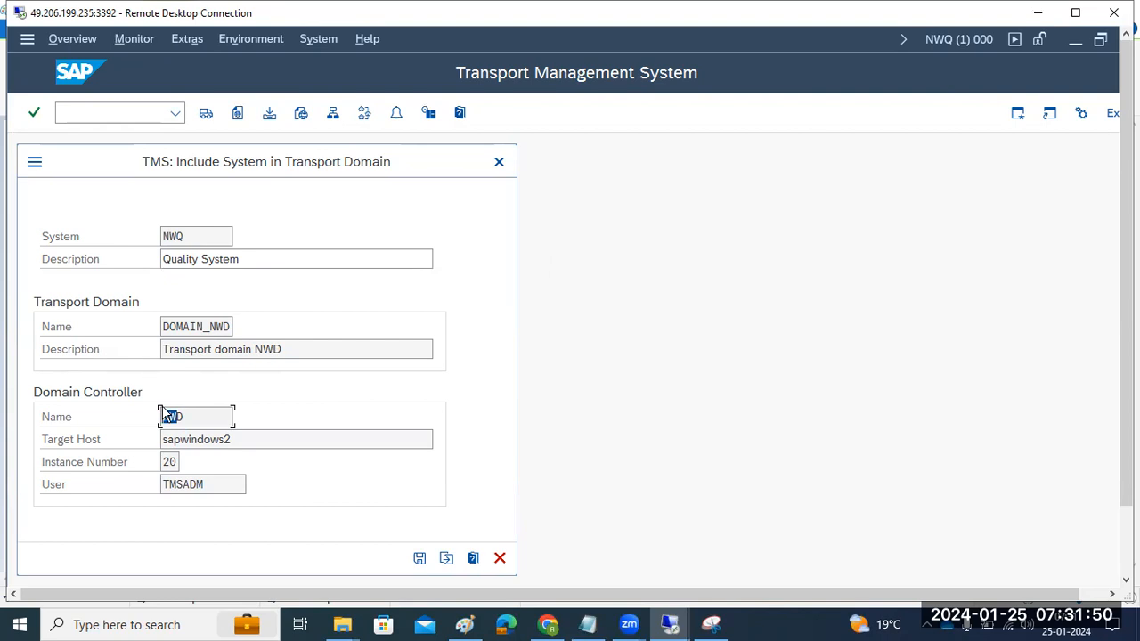
pyautogui.click(181, 235)
pyautogui.doubleClick(180, 235)
pyautogui.moveTo(190, 350); pyautogui.dragTo(229, 350)
# Save NWQ's inclusion in DOMAIN_NWD, entering and repeating the TMSADM user's password, and check the status message
pyautogui.click(420, 558)
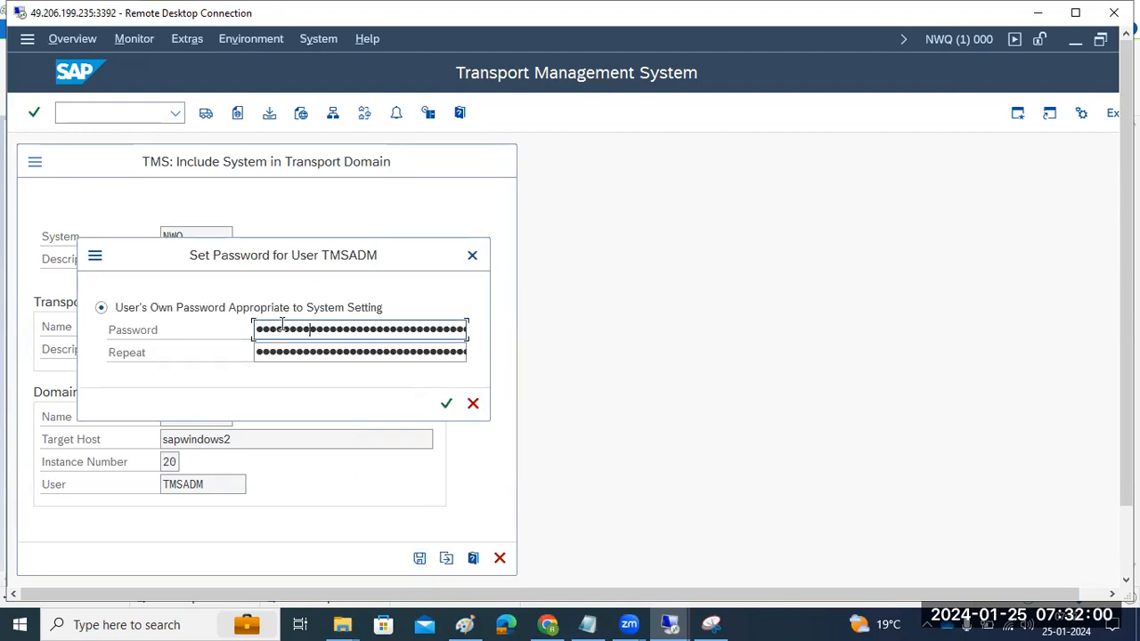
pyautogui.press('Tab')
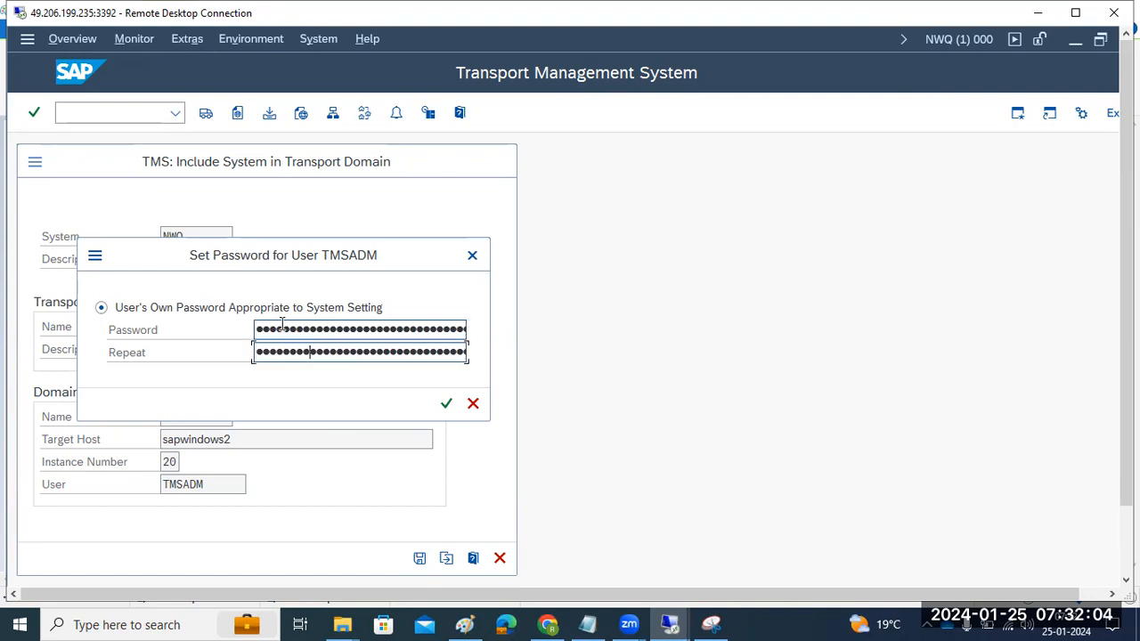
pyautogui.press('Return')
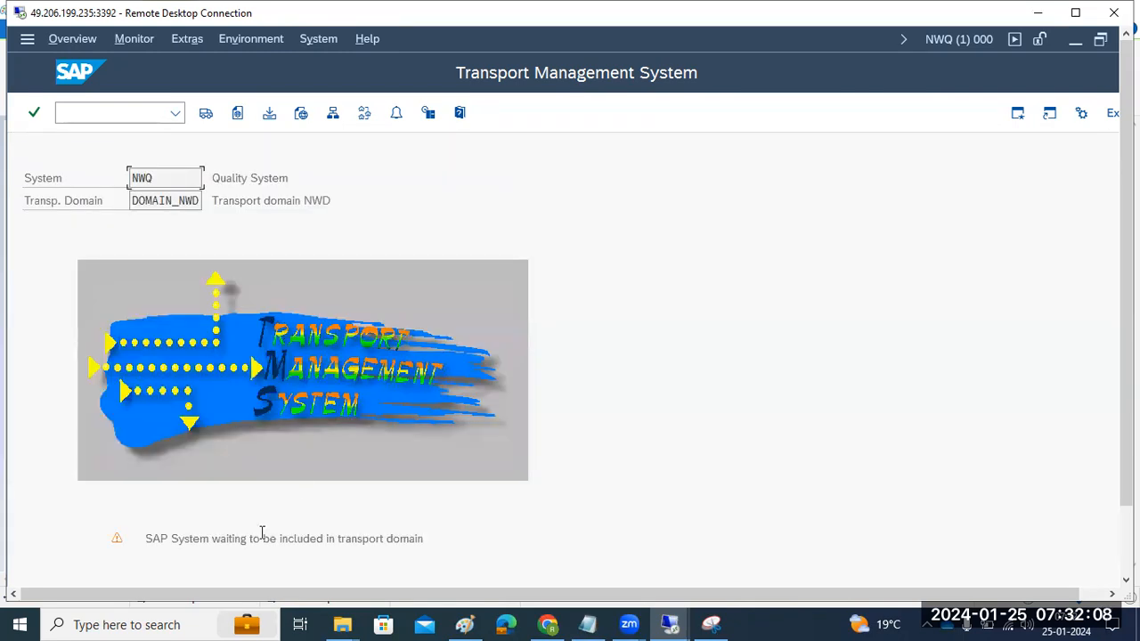
pyautogui.moveTo(175, 540); pyautogui.dragTo(403, 540)
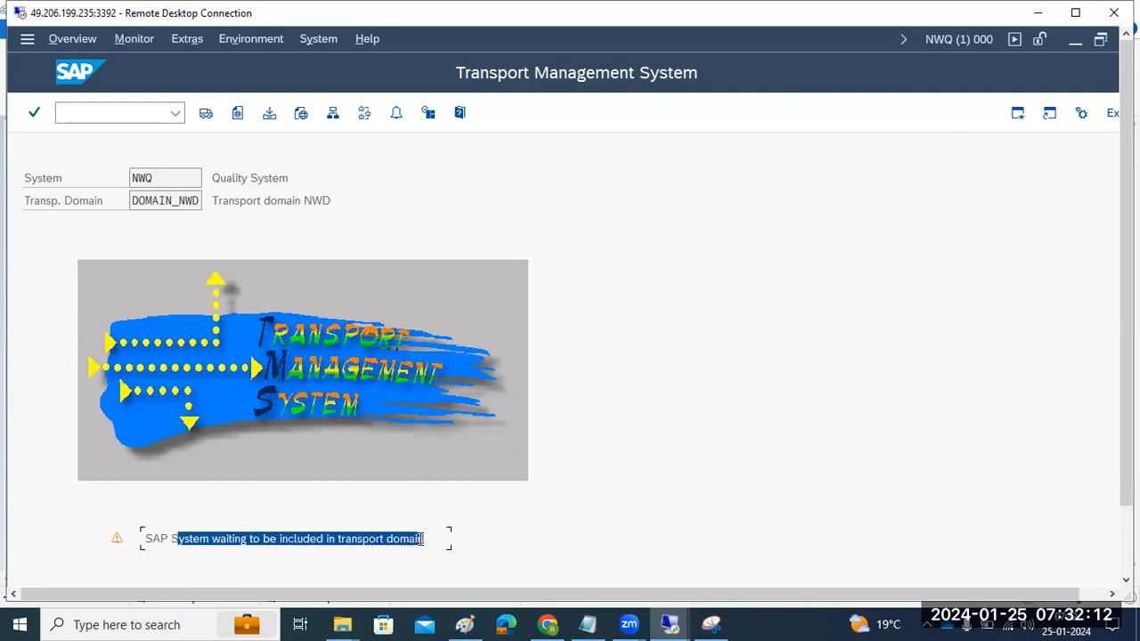
pyautogui.moveTo(1127, 429); pyautogui.dragTo(1127, 499)
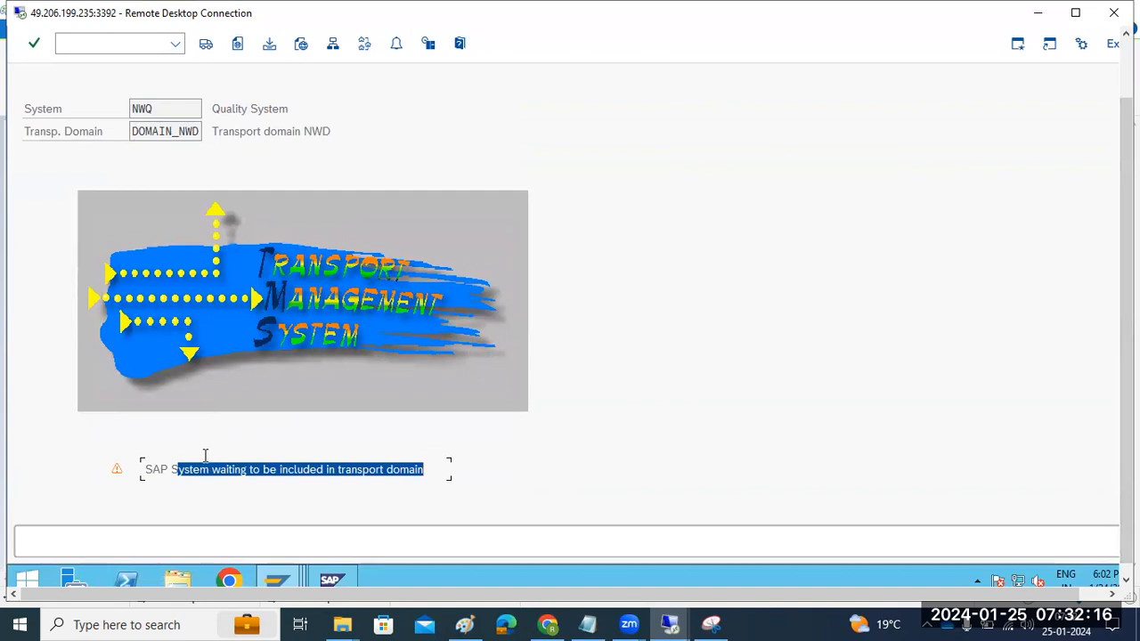
# Switch to the NWD session and review the notes on the NWD, NWQ and NWP landscape in Paint
pyautogui.moveTo(277, 579)
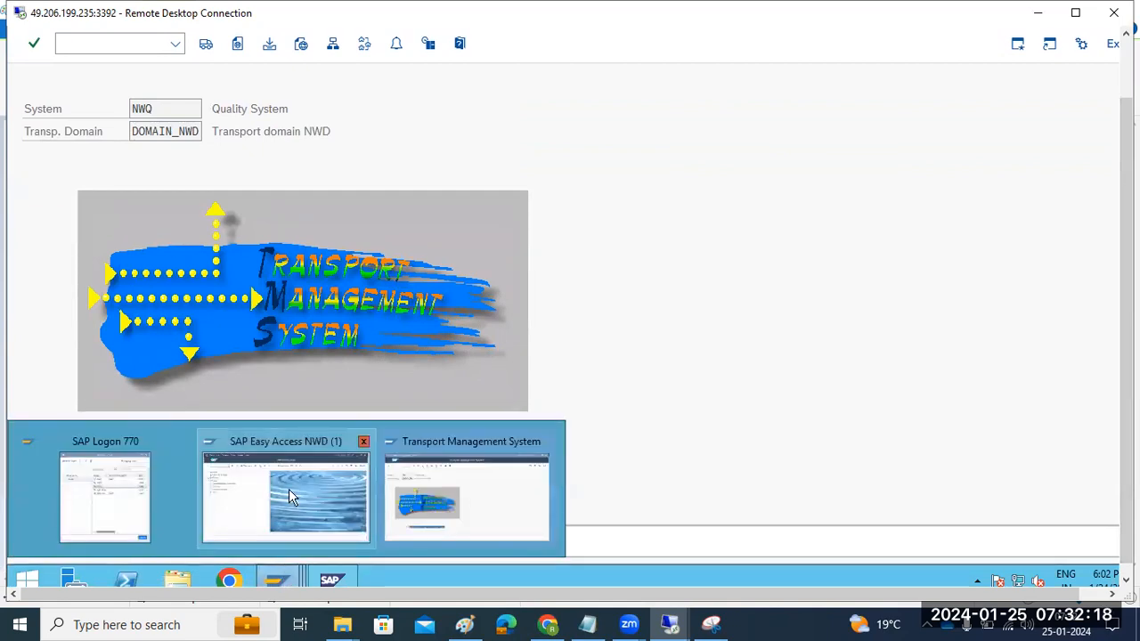
pyautogui.click(288, 495)
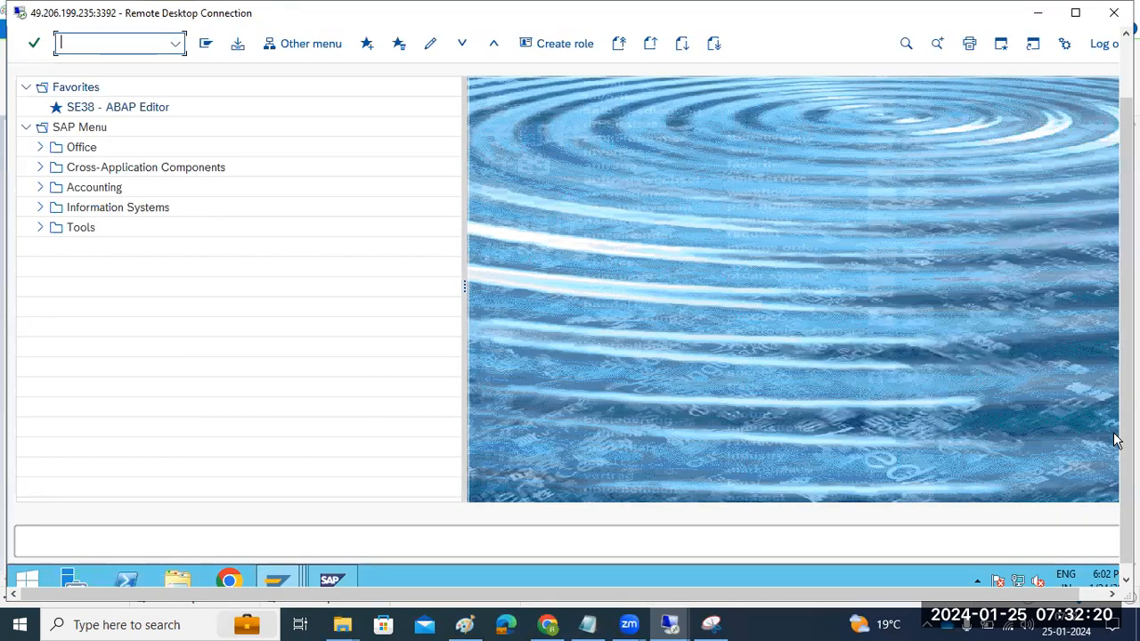
pyautogui.click(454, 616)
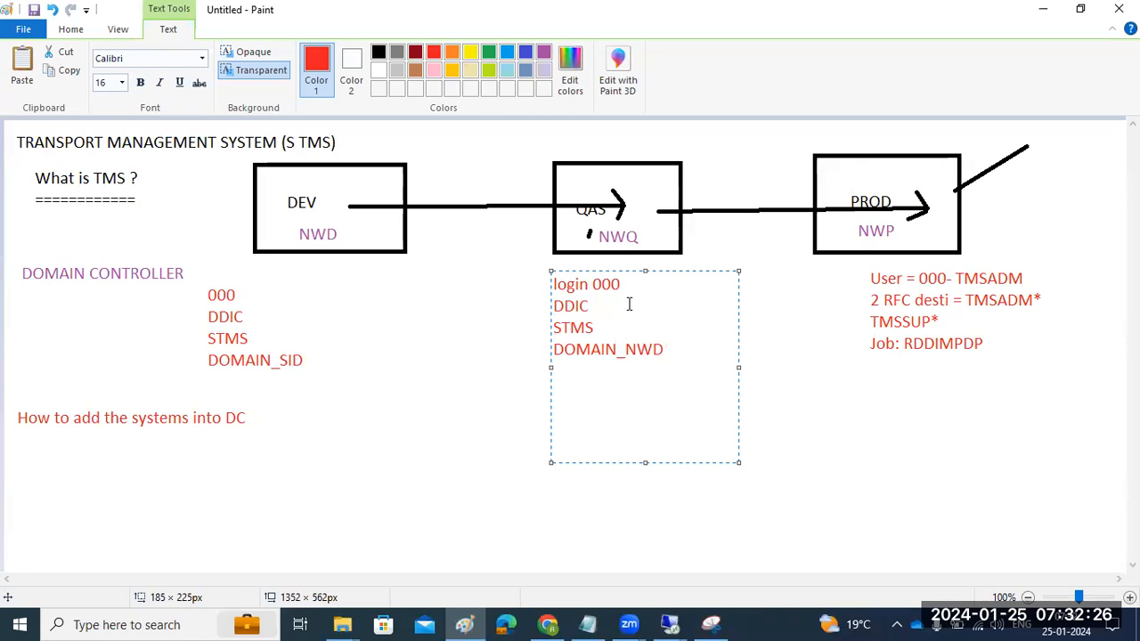
pyautogui.click(535, 431)
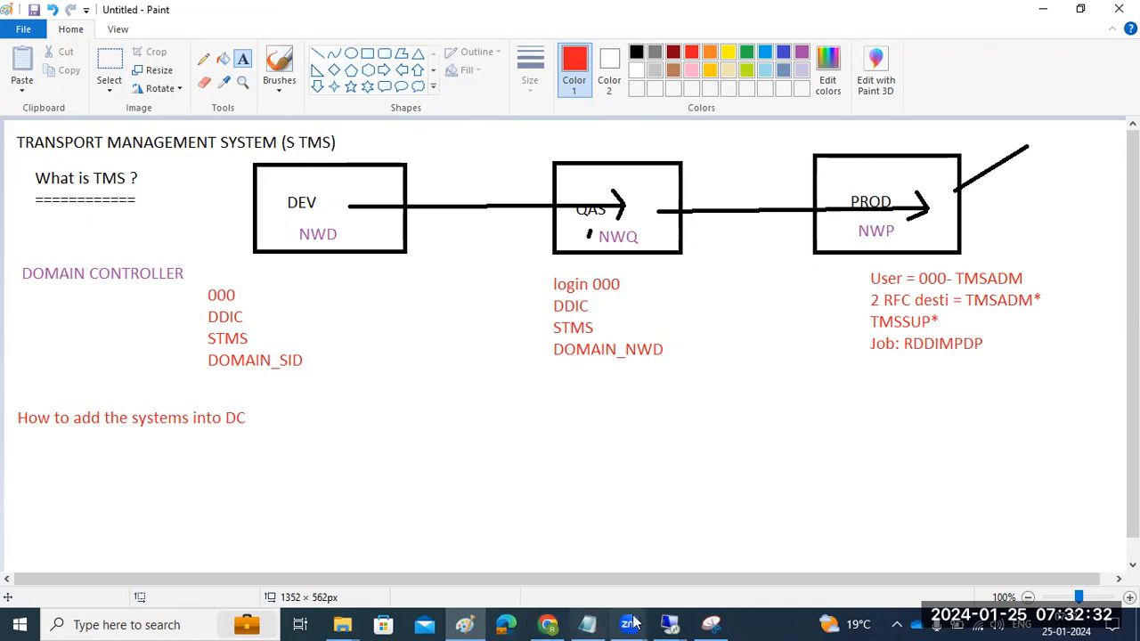
pyautogui.moveTo(670, 625)
pyautogui.click(688, 573)
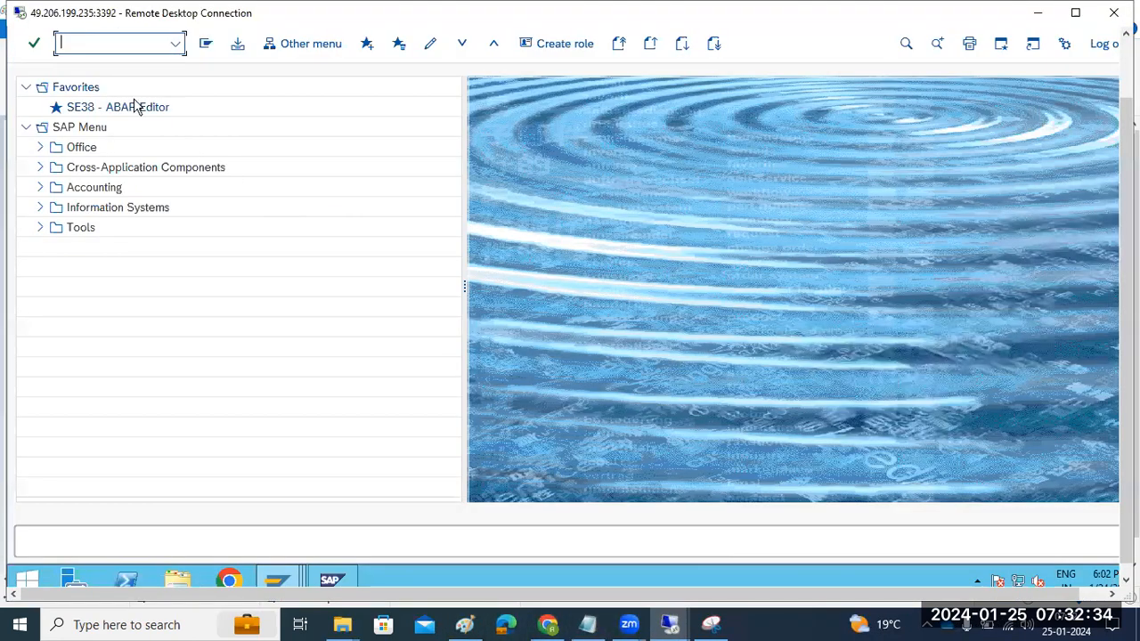
# Start transaction stms in the NWD session and open the system overview of DOMAIN_NWD
pyautogui.write('stms')
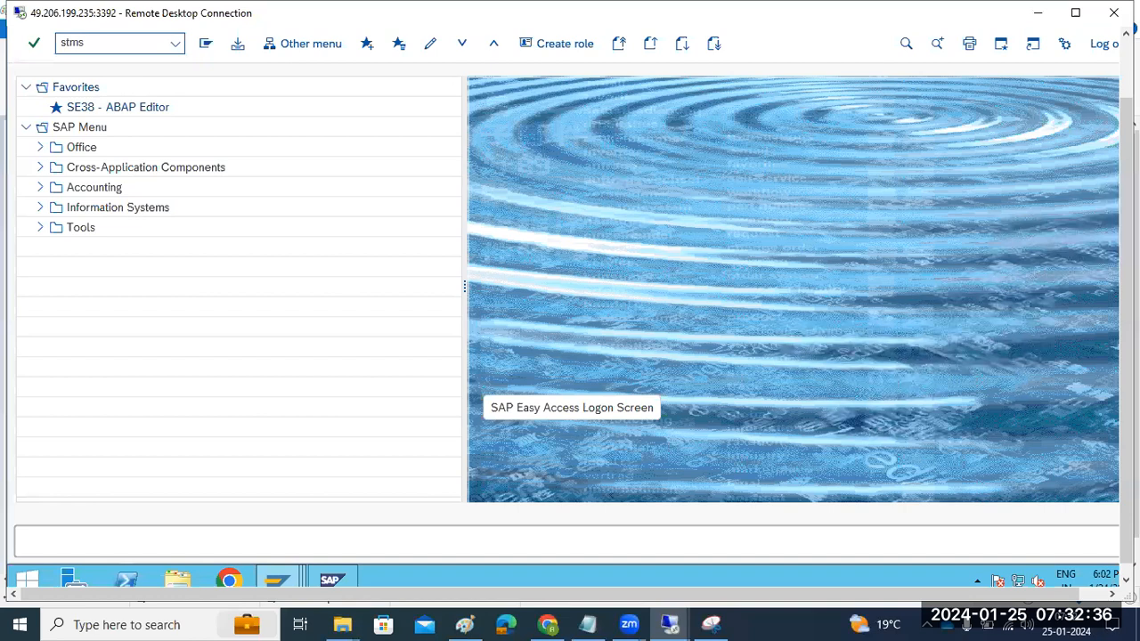
pyautogui.press('Return')
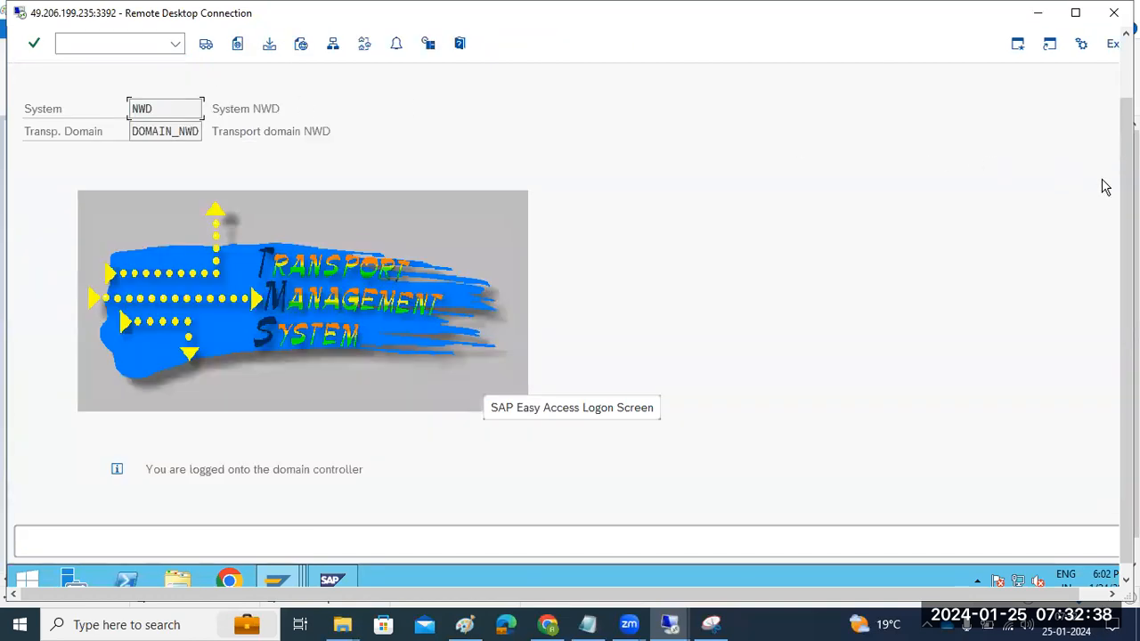
pyautogui.moveTo(1127, 227); pyautogui.dragTo(1127, 168)
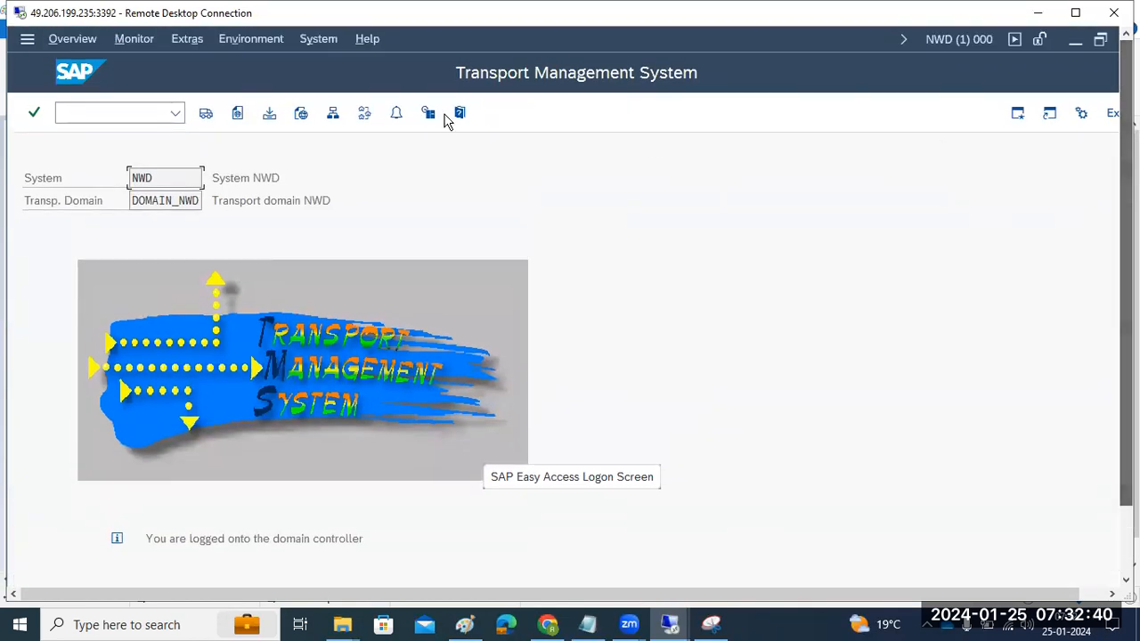
pyautogui.click(334, 115)
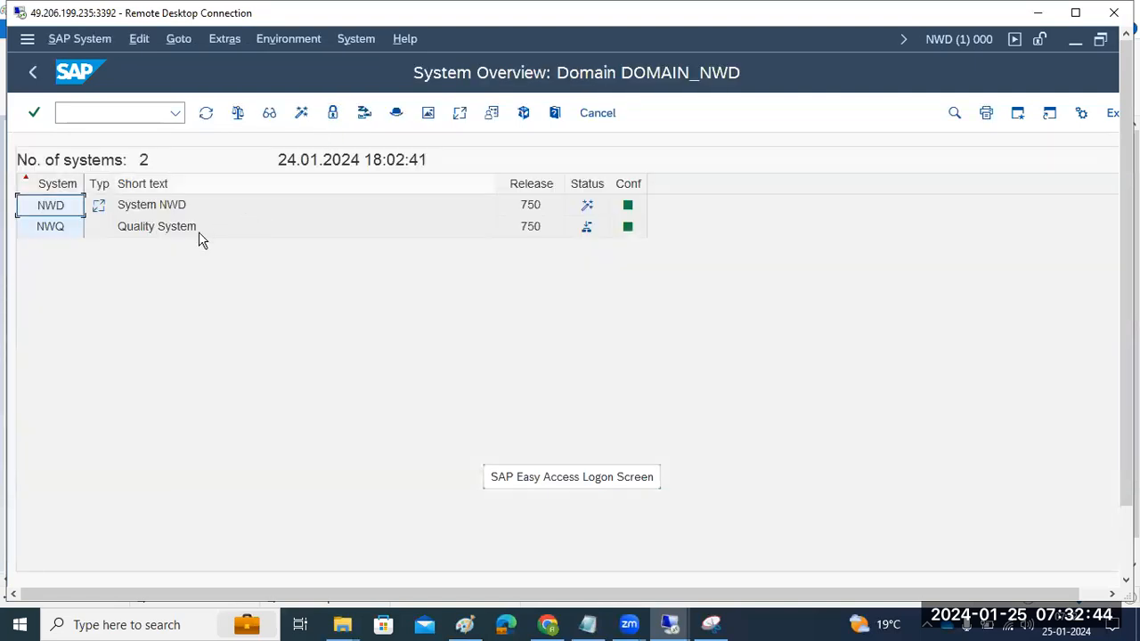
# Select NWQ in the system overview and compare its status with the inclusion message in the NWQ session
pyautogui.click(48, 230)
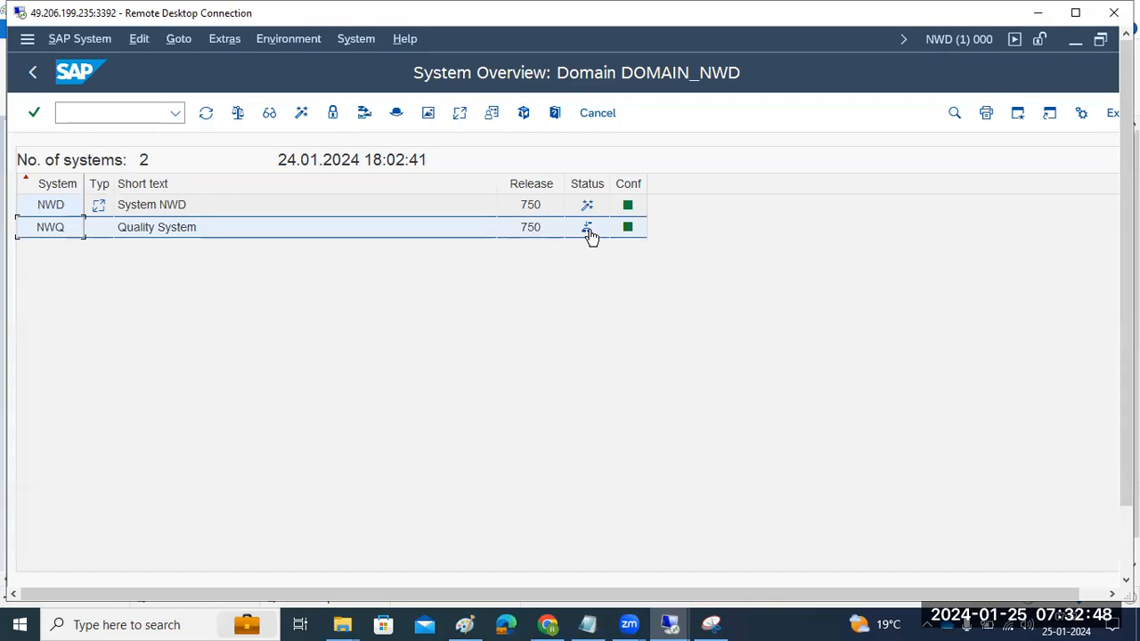
pyautogui.moveTo(591, 234)
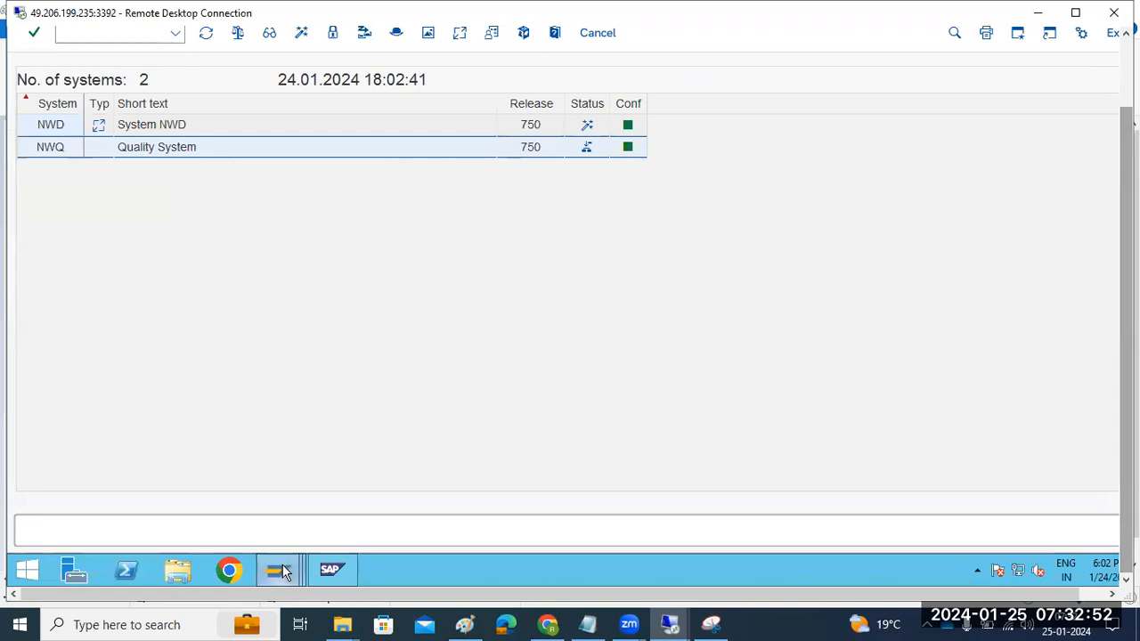
pyautogui.moveTo(277, 568)
pyautogui.click(411, 494)
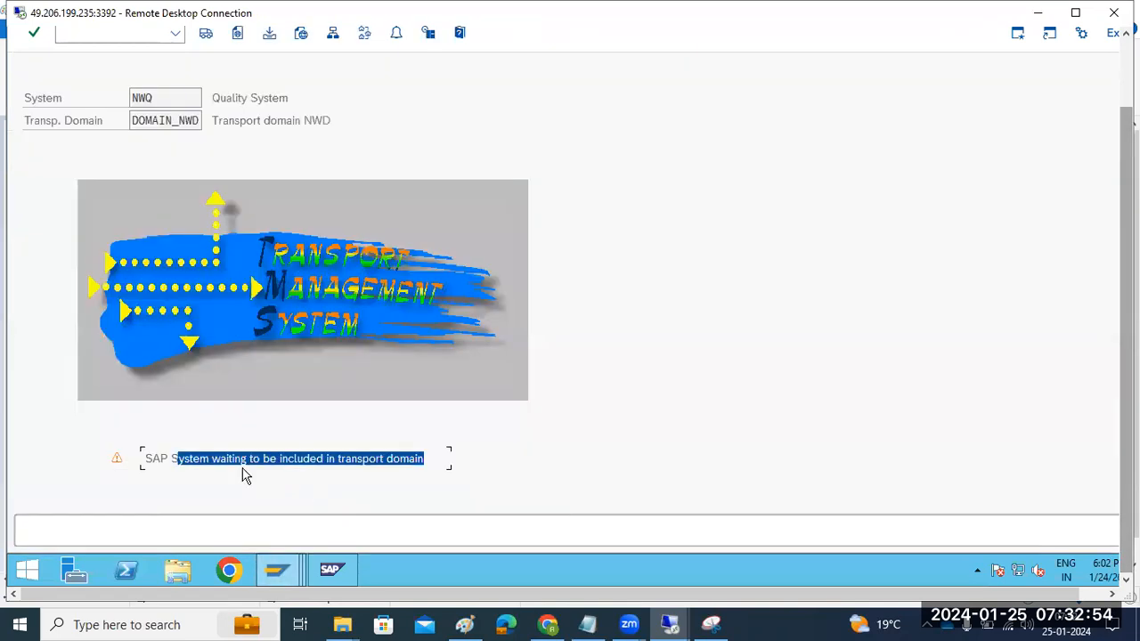
pyautogui.click(268, 503)
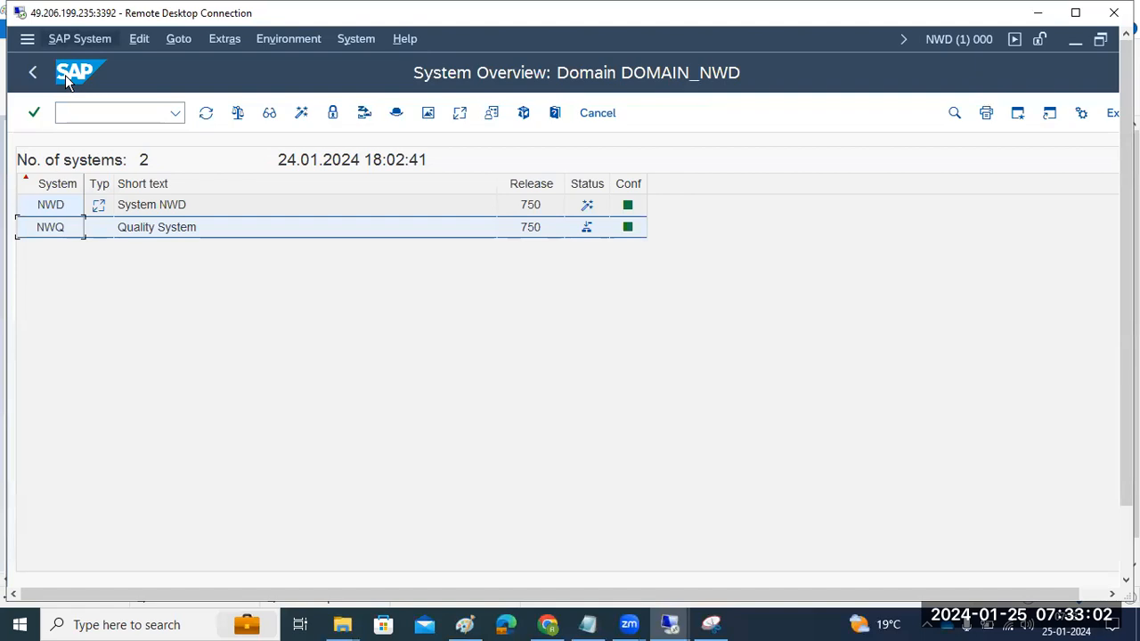
# Approve the NWQ system's inclusion in DOMAIN_NWD, dismissing the Internet Explorer security notice and accepting the confirmation
pyautogui.press('F10')
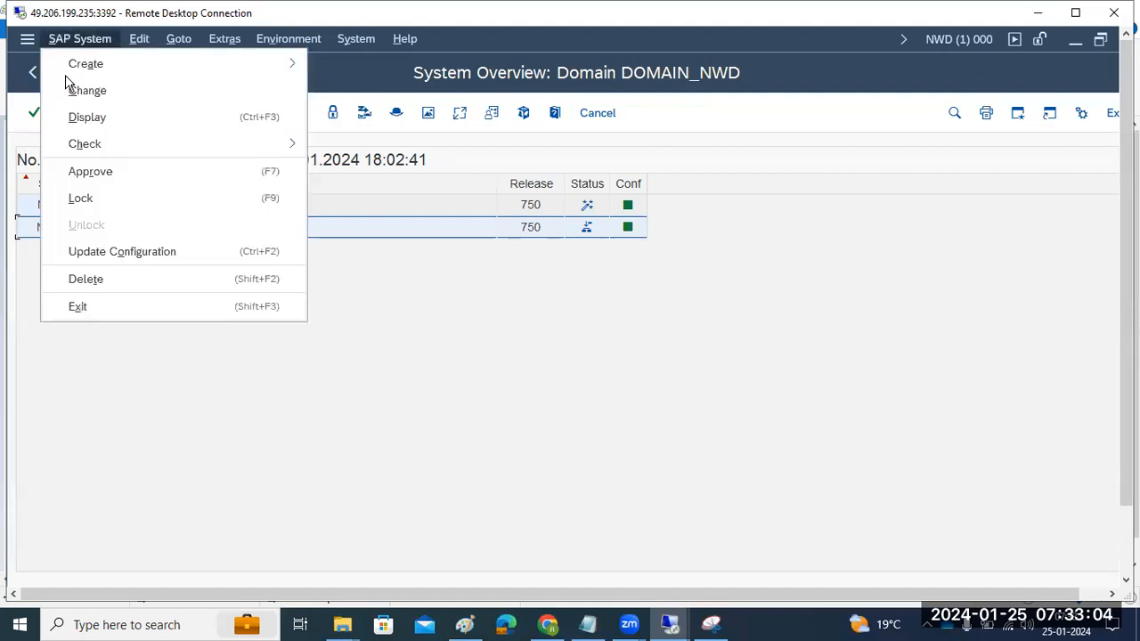
pyautogui.click(89, 171)
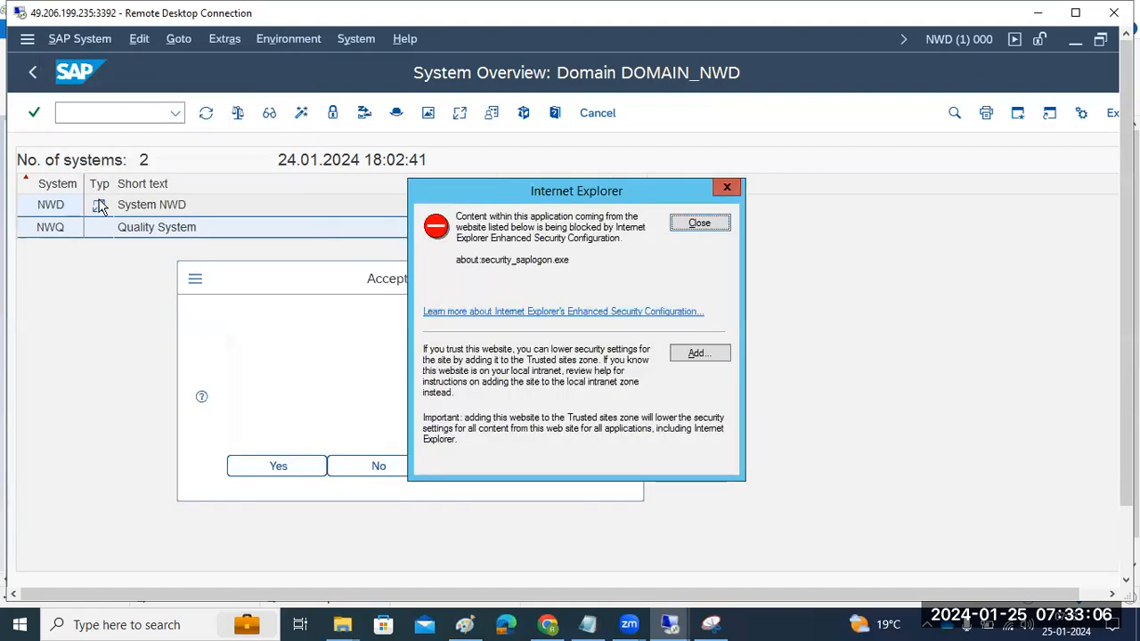
pyautogui.click(696, 222)
pyautogui.click(322, 465)
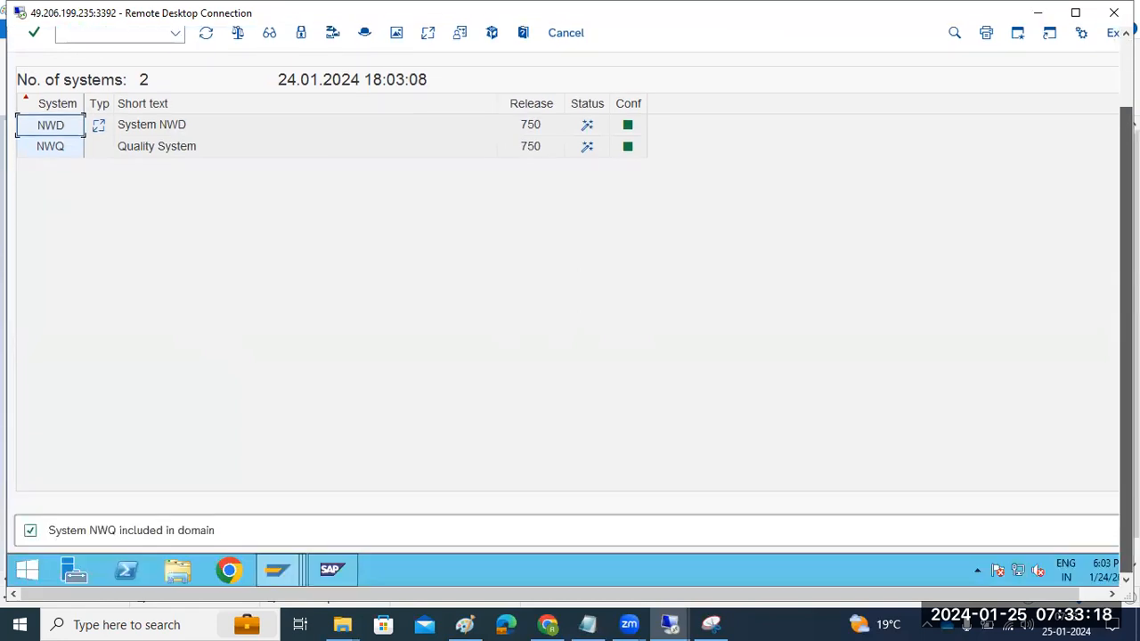
# Restart the Transport Management System transaction in the NWQ session to refresh its domain inclusion status
pyautogui.moveTo(266, 575)
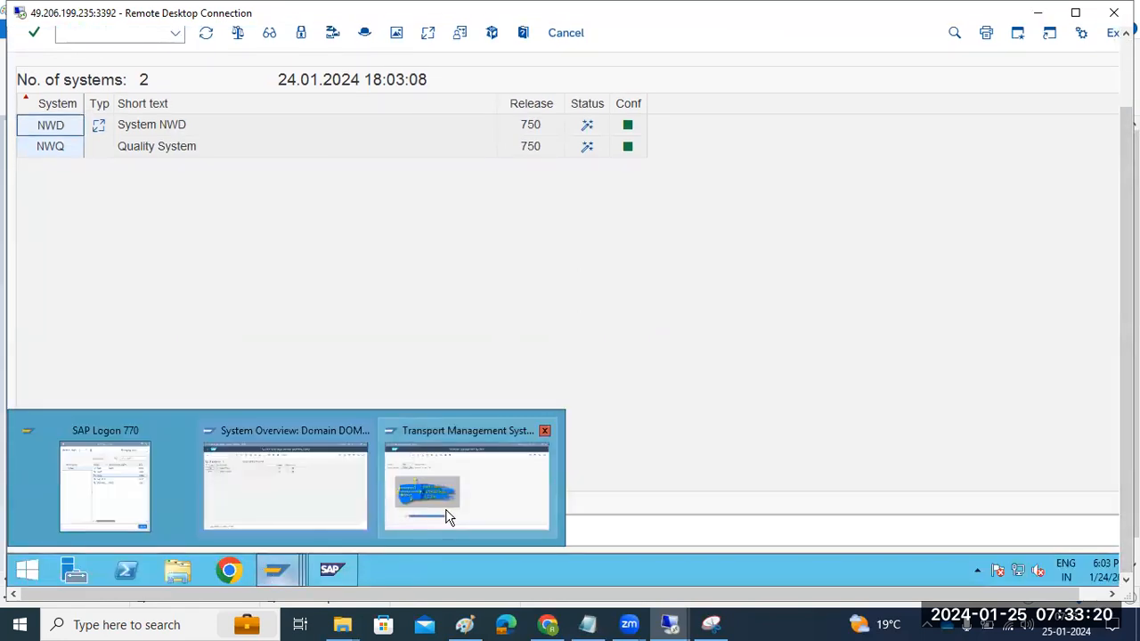
pyautogui.click(448, 515)
pyautogui.click(250, 459)
pyautogui.moveTo(186, 458); pyautogui.dragTo(294, 459)
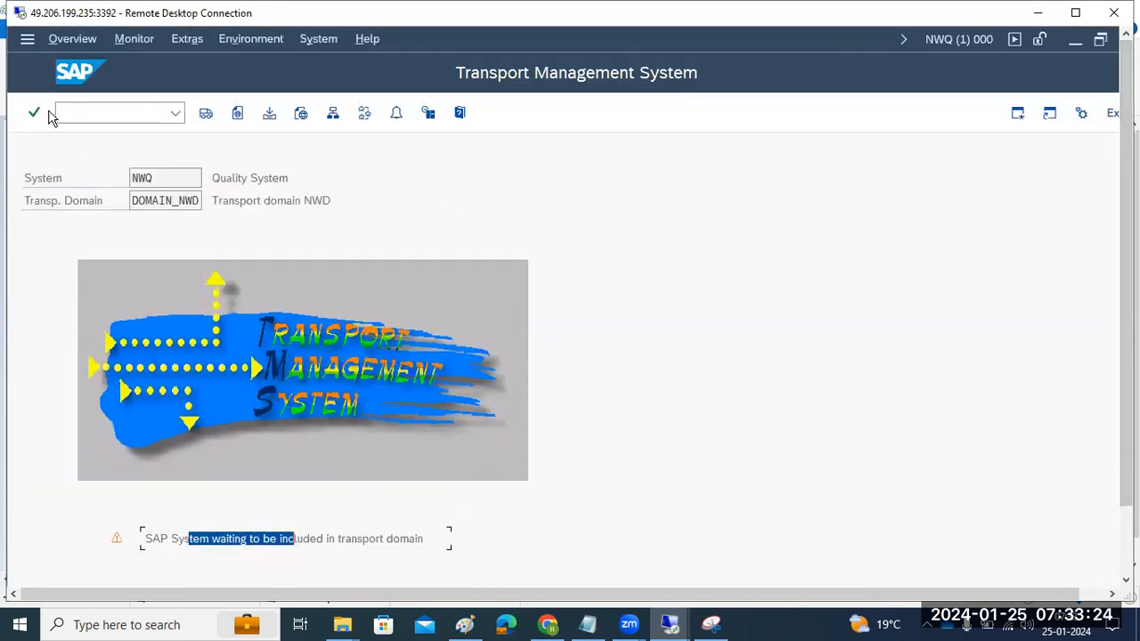
pyautogui.click(78, 110)
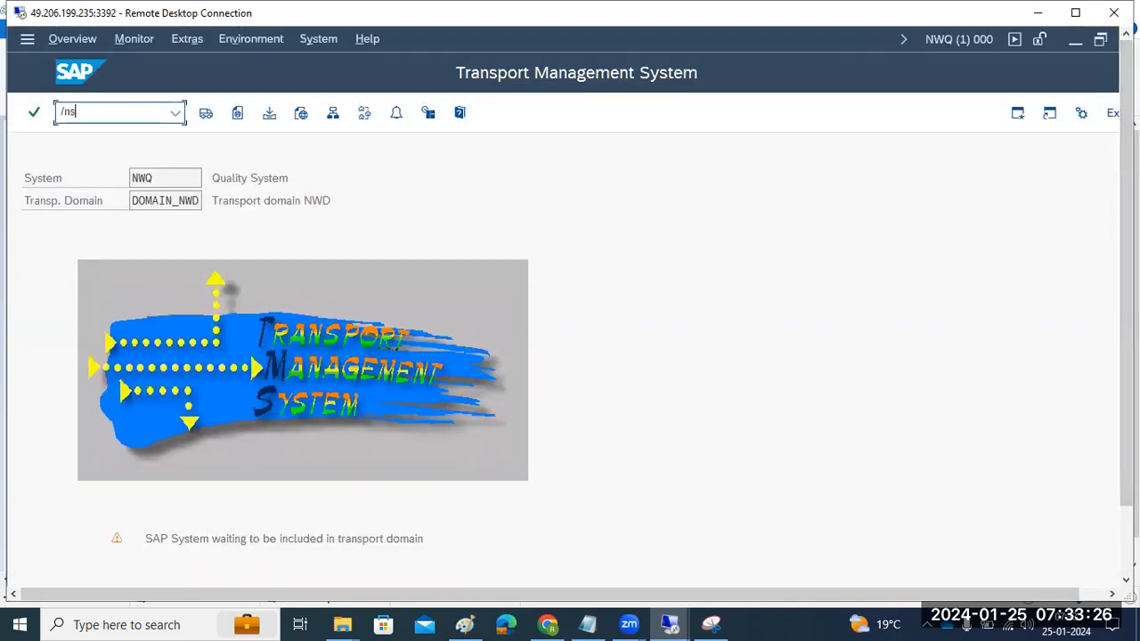
pyautogui.press('Return')
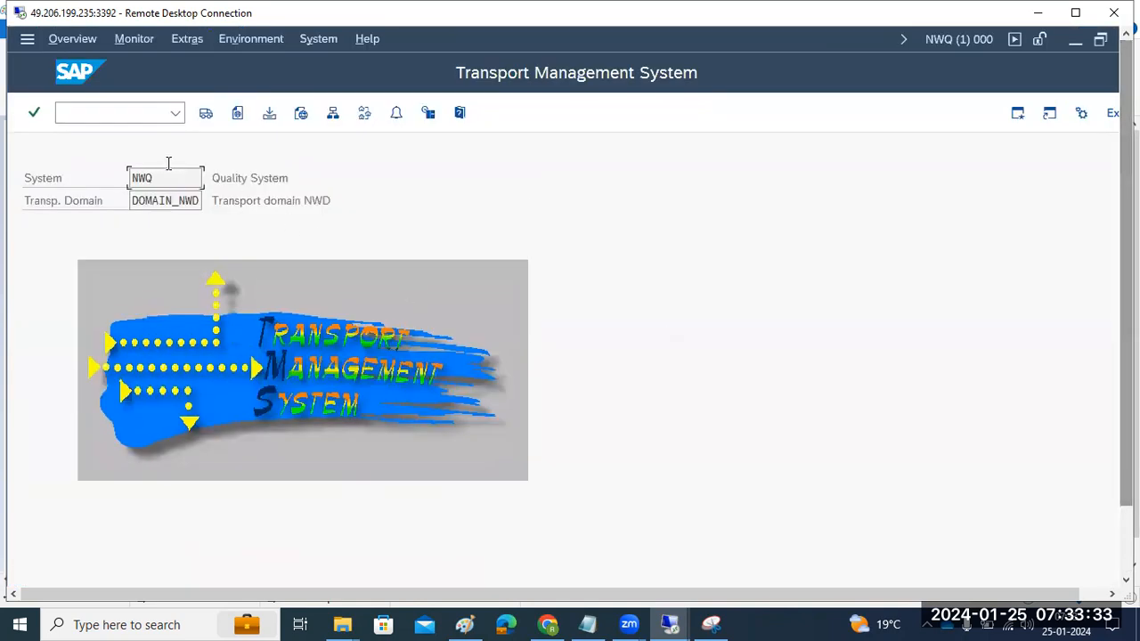
# Open NWQ's RFC connections configuration and examine the TMSADM and TMSSUP destinations under ABAP Connections against the Paint notes
pyautogui.click(96, 113)
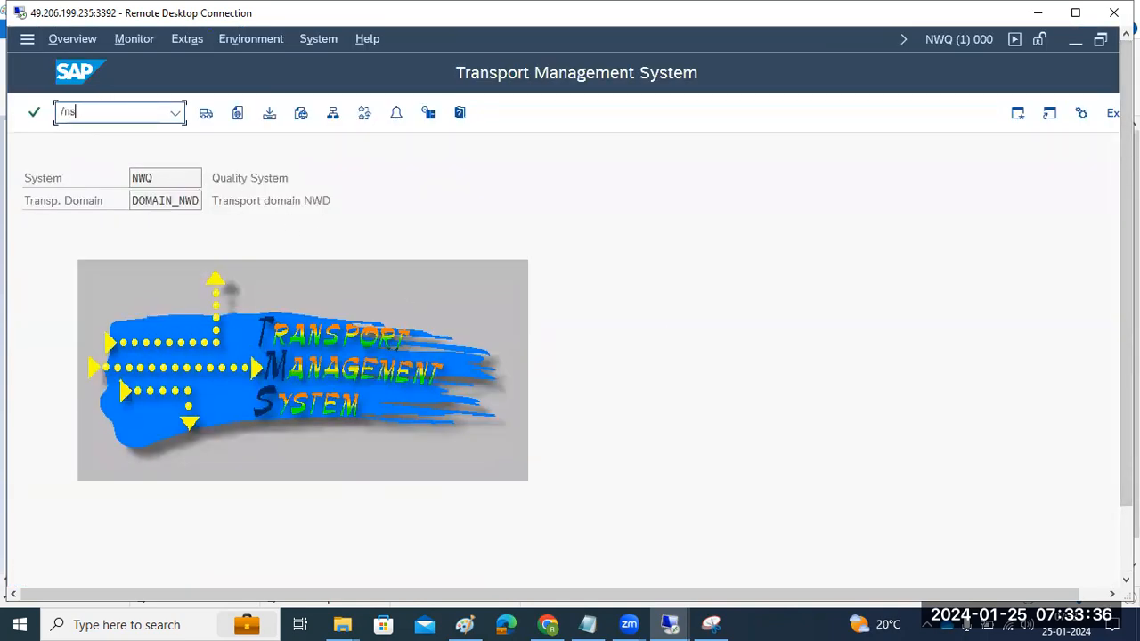
pyautogui.press('Return')
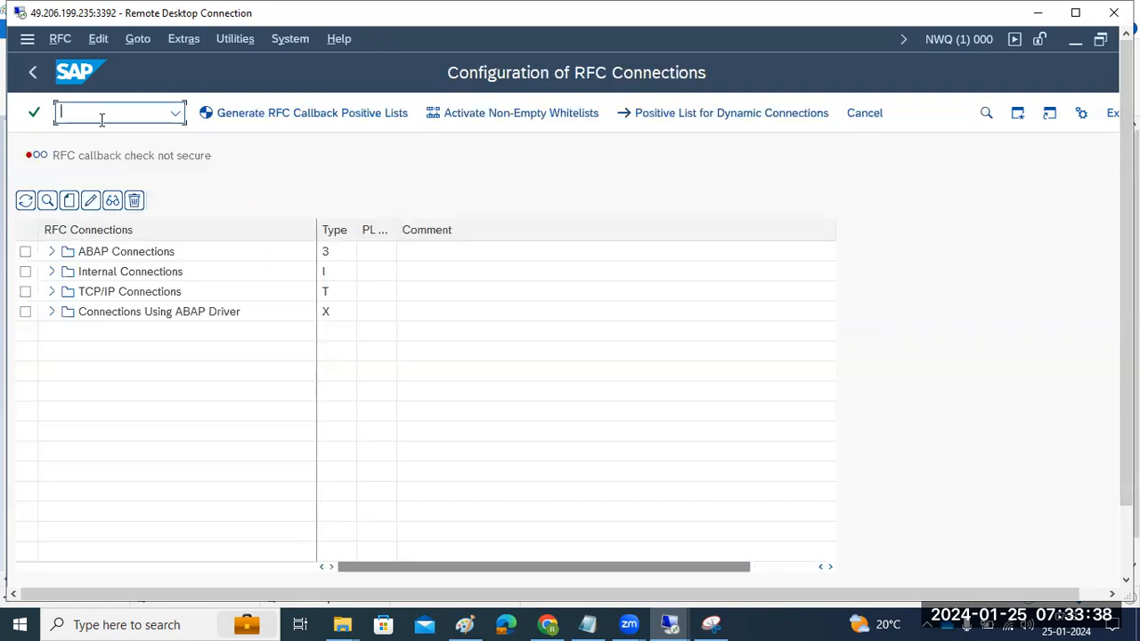
pyautogui.click(52, 251)
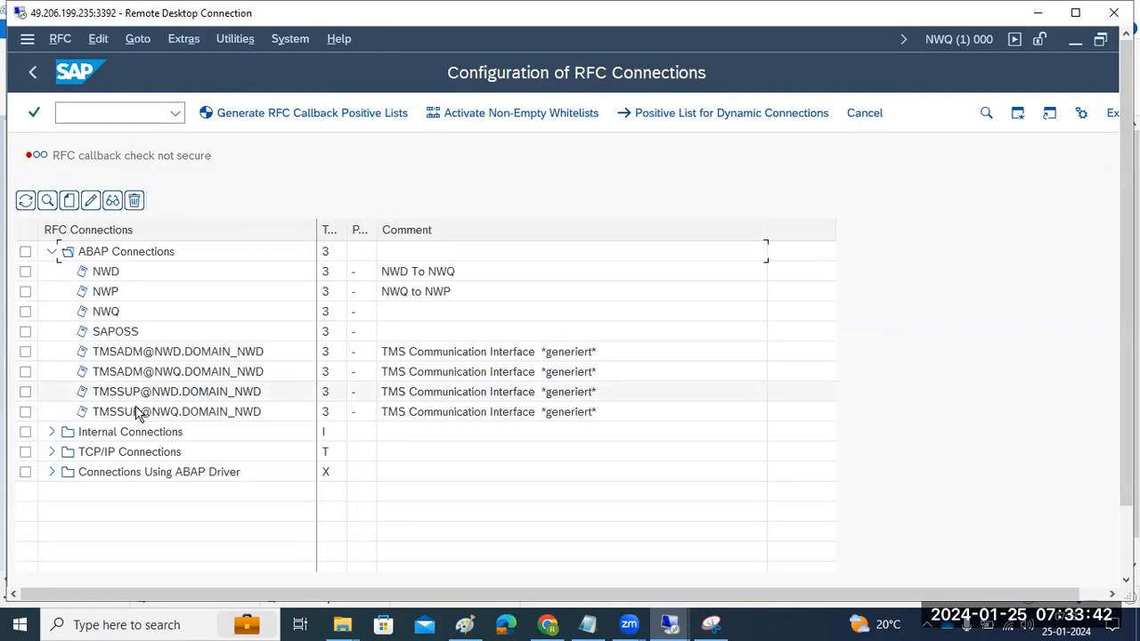
pyautogui.click(162, 377)
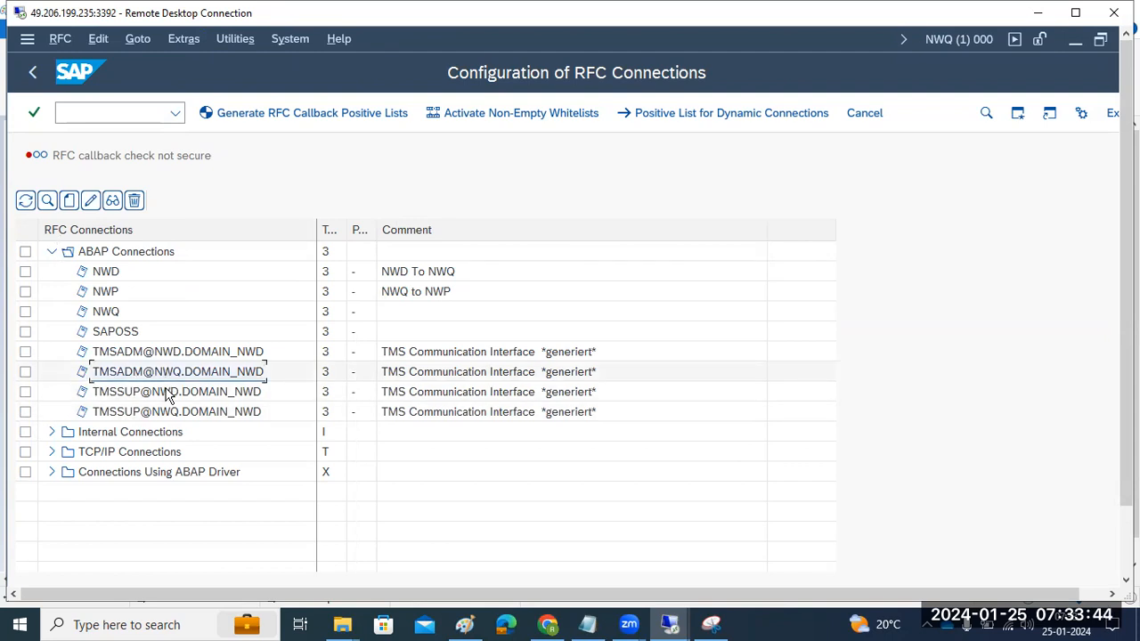
pyautogui.click(166, 414)
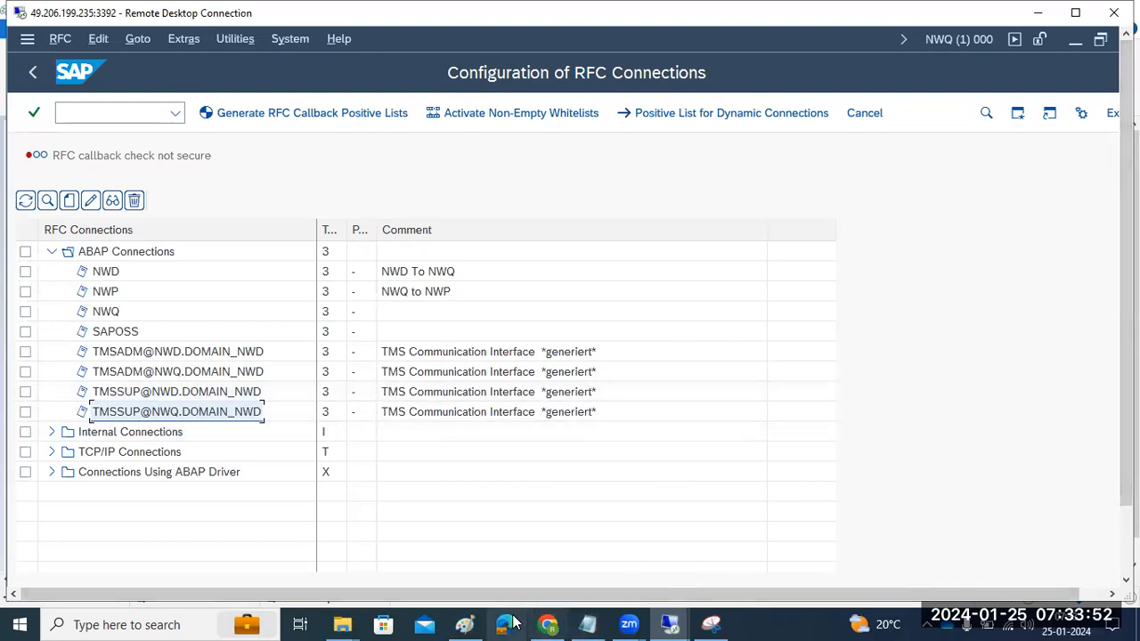
pyautogui.click(466, 624)
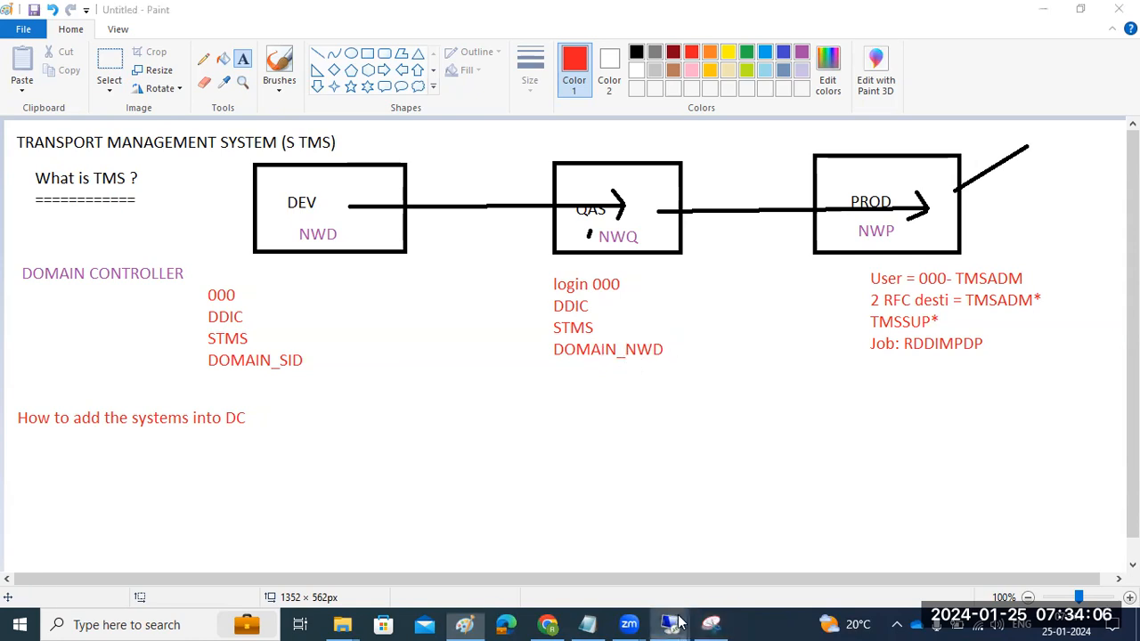
pyautogui.moveTo(670, 624)
pyautogui.click(722, 552)
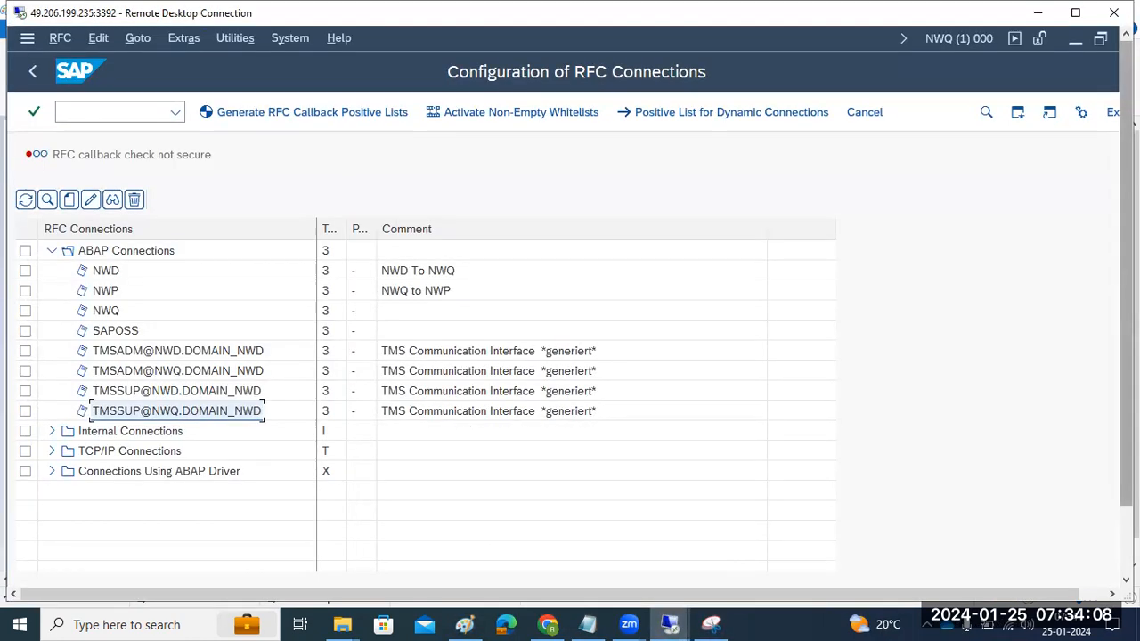
# Try to log on to the NWP system from SAP Logon in client 000 as user sap* with the account password
pyautogui.moveTo(278, 570)
pyautogui.click(116, 475)
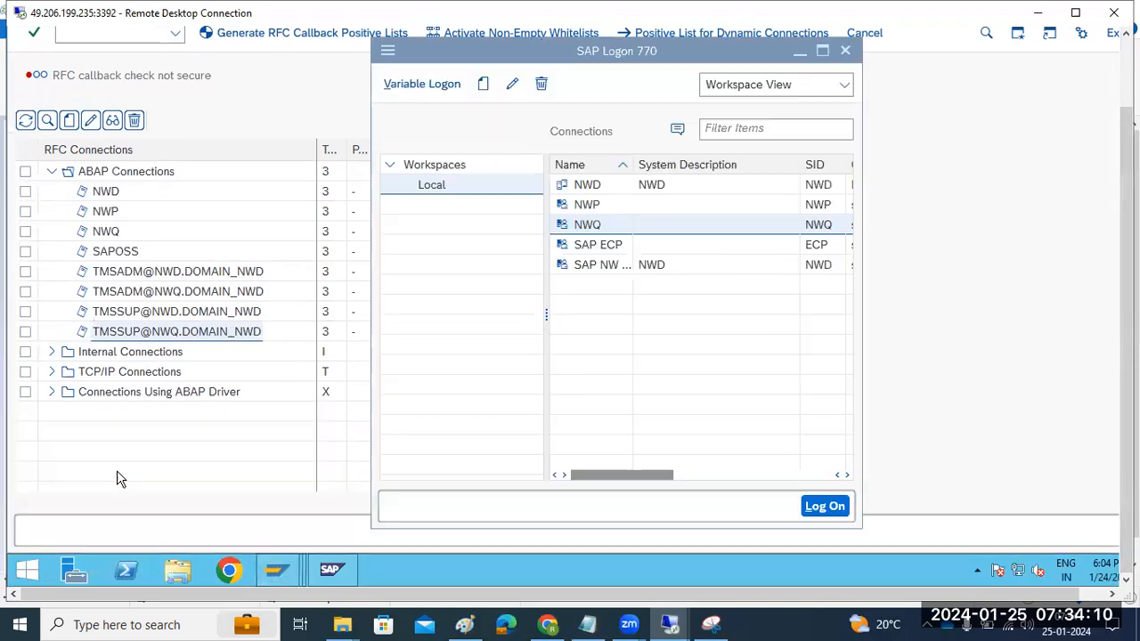
pyautogui.doubleClick(586, 205)
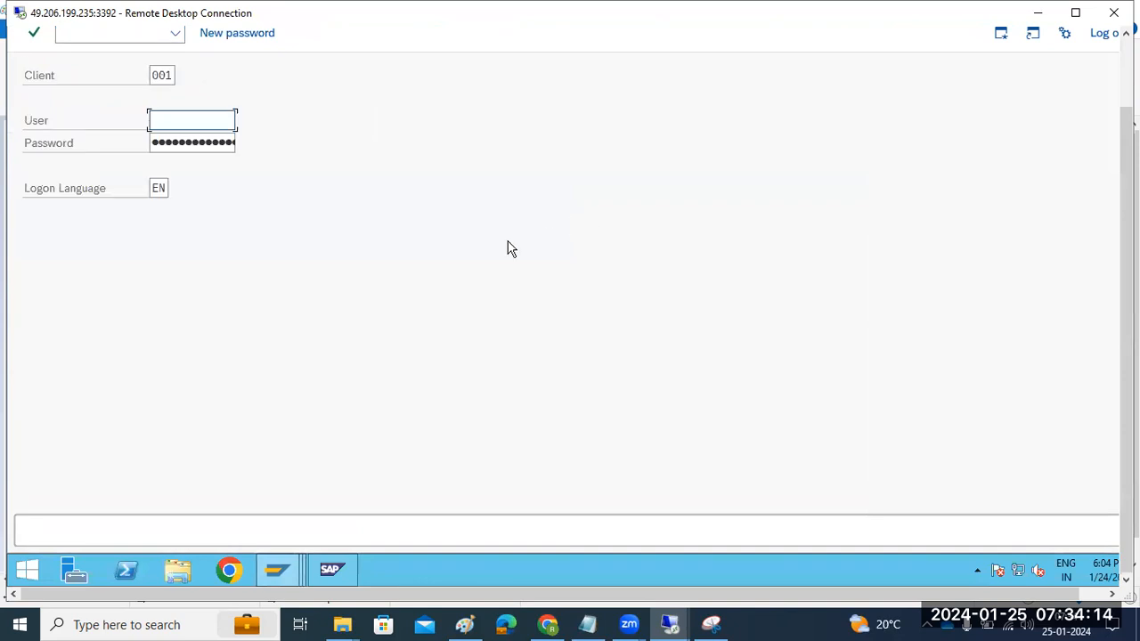
pyautogui.click(174, 76)
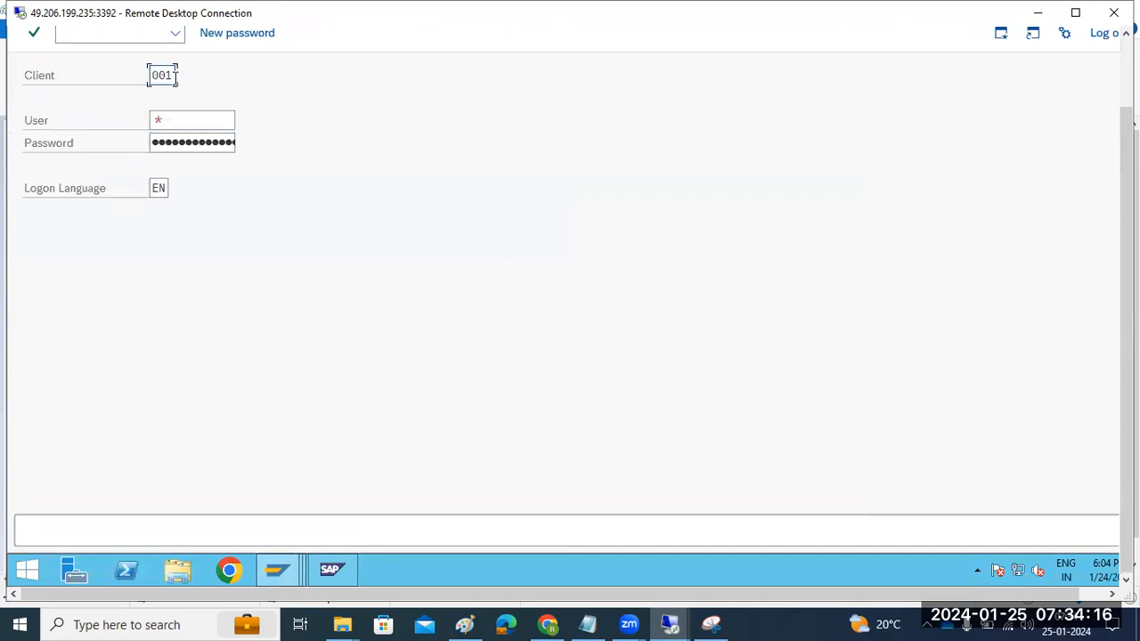
pyautogui.doubleClick(174, 76)
pyautogui.write('000')
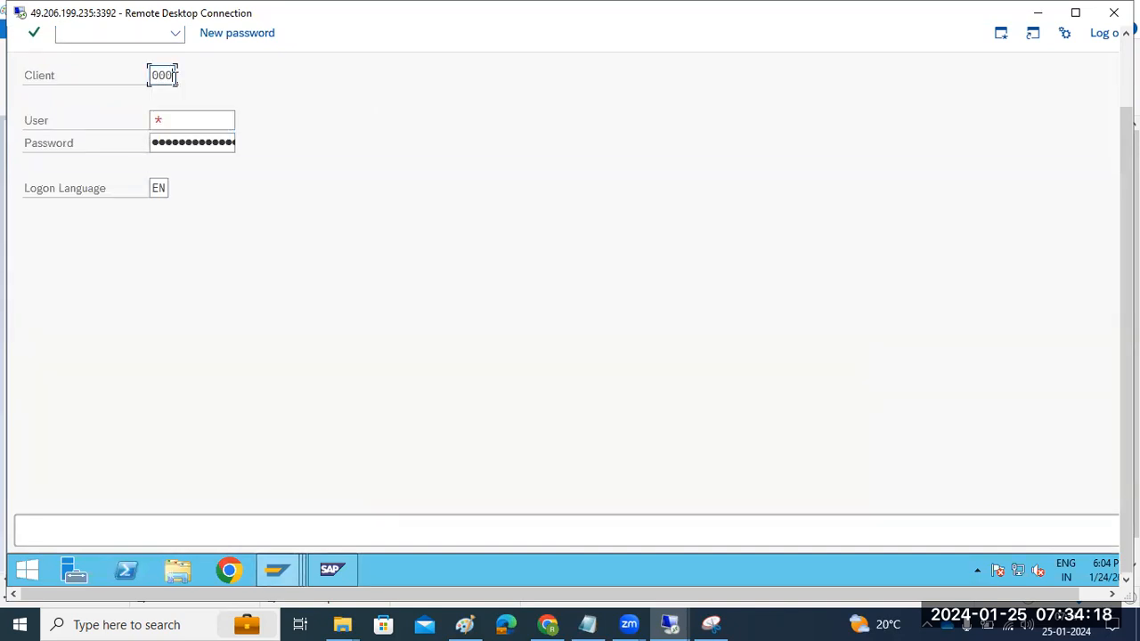
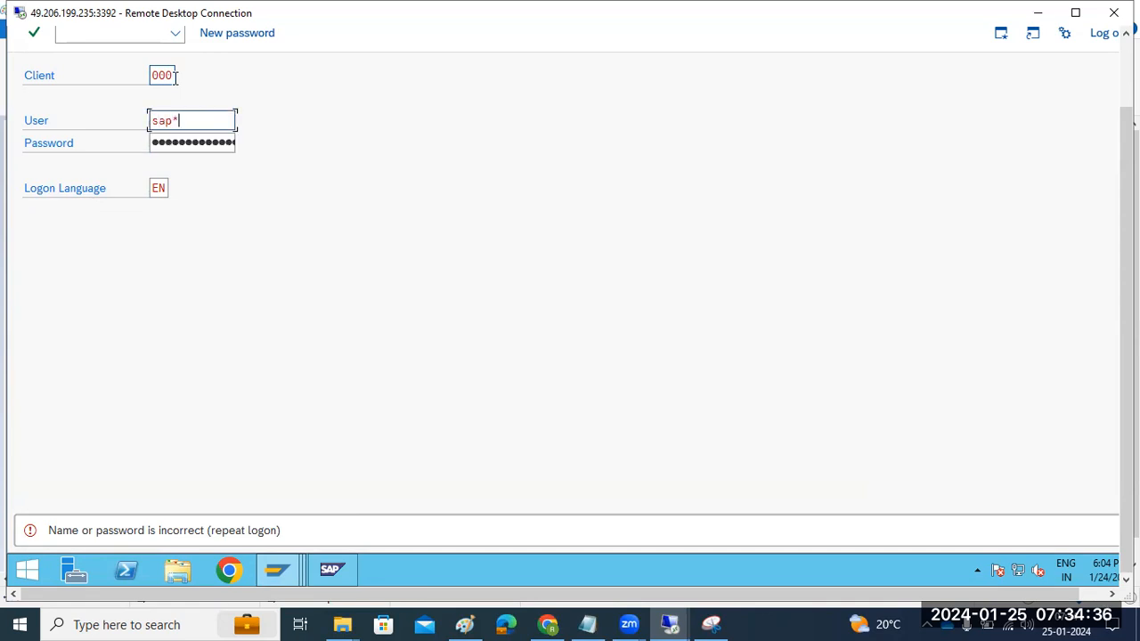
pyautogui.write('sap*')
pyautogui.press('Tab')
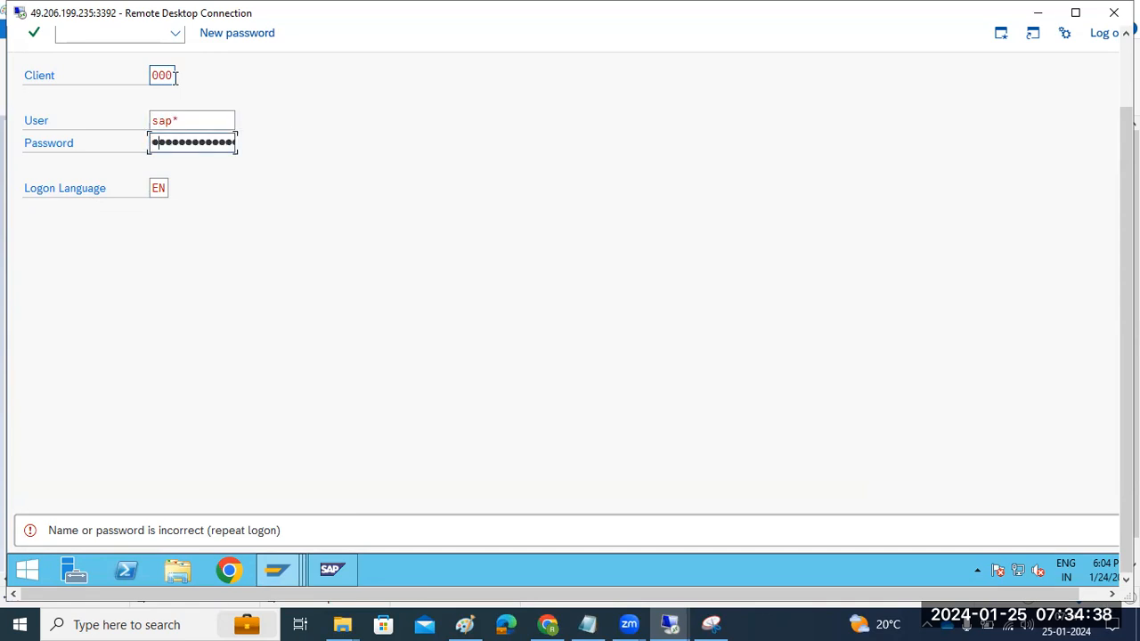
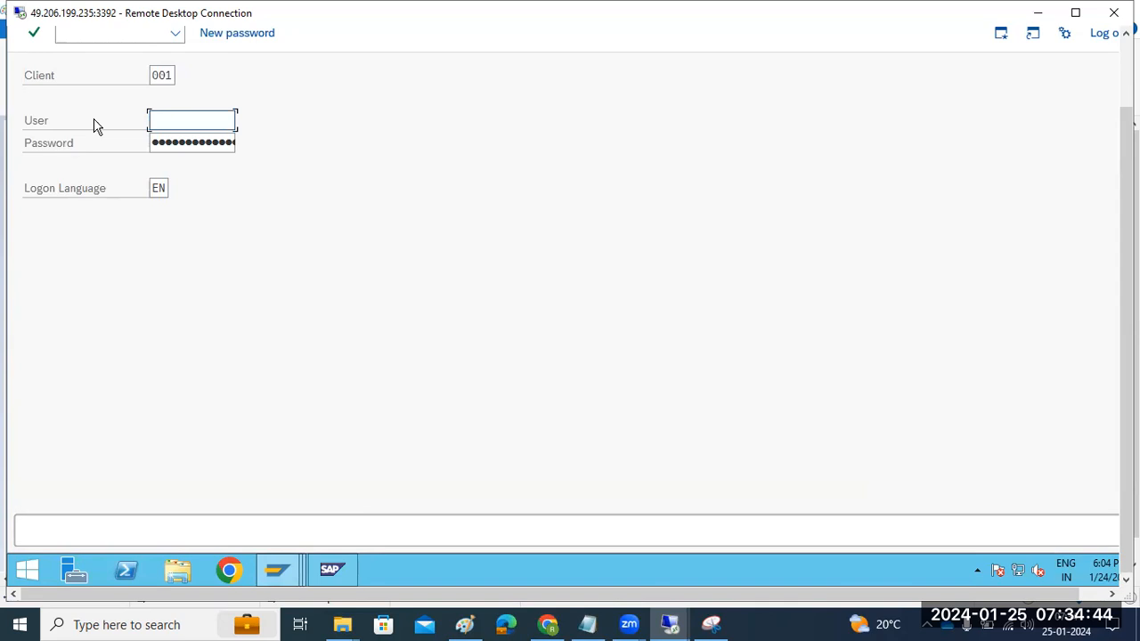
# Log on to the NWP system in client 000 as user ddic
pyautogui.click(169, 76)
pyautogui.doubleClick(172, 75)
pyautogui.write('000')
pyautogui.press('Tab')
pyautogui.write('sa')
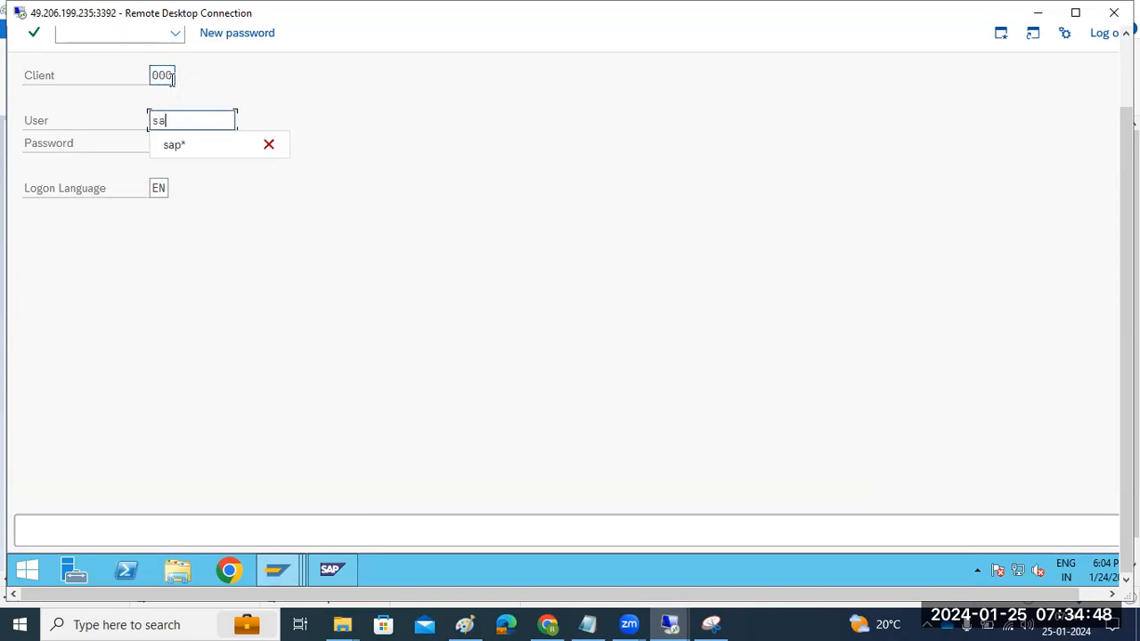
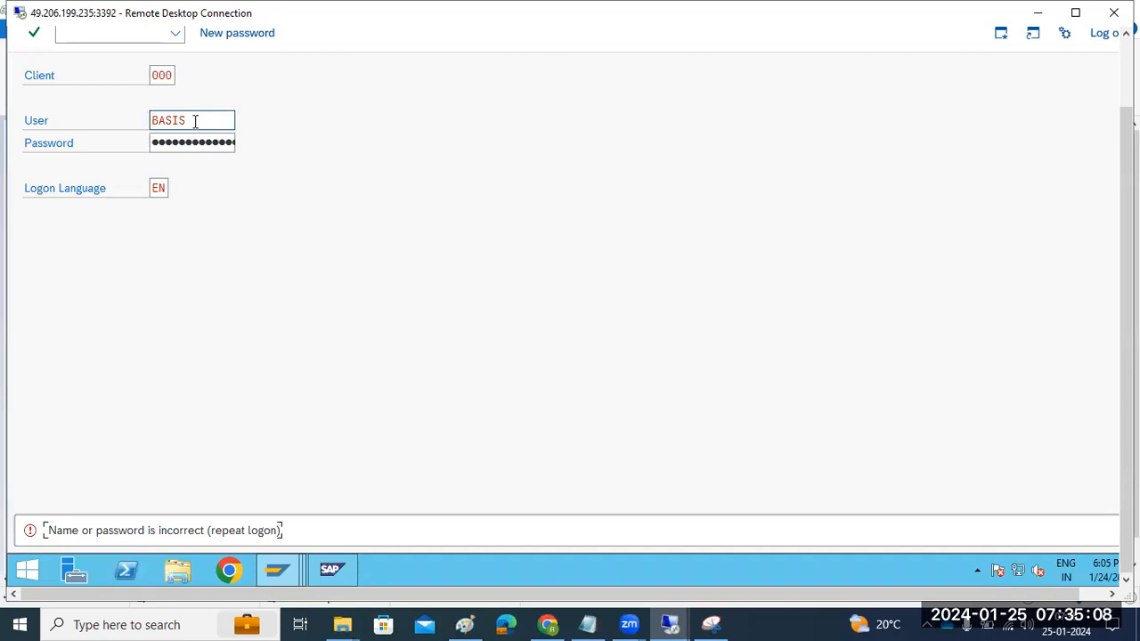
pyautogui.doubleClick(195, 122)
pyautogui.write('ddic')
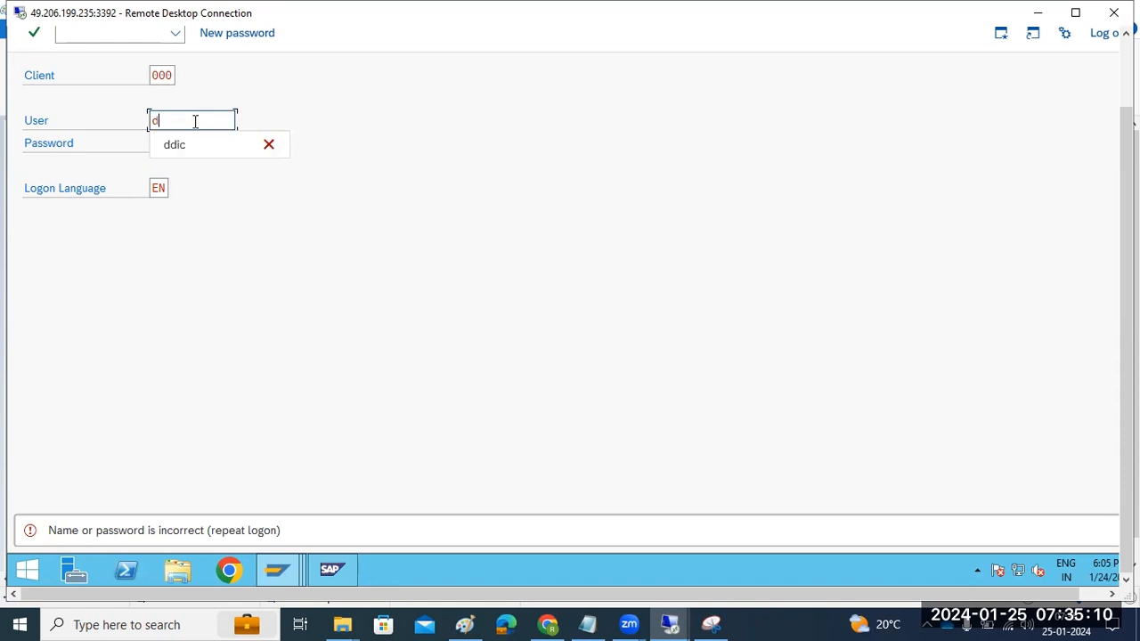
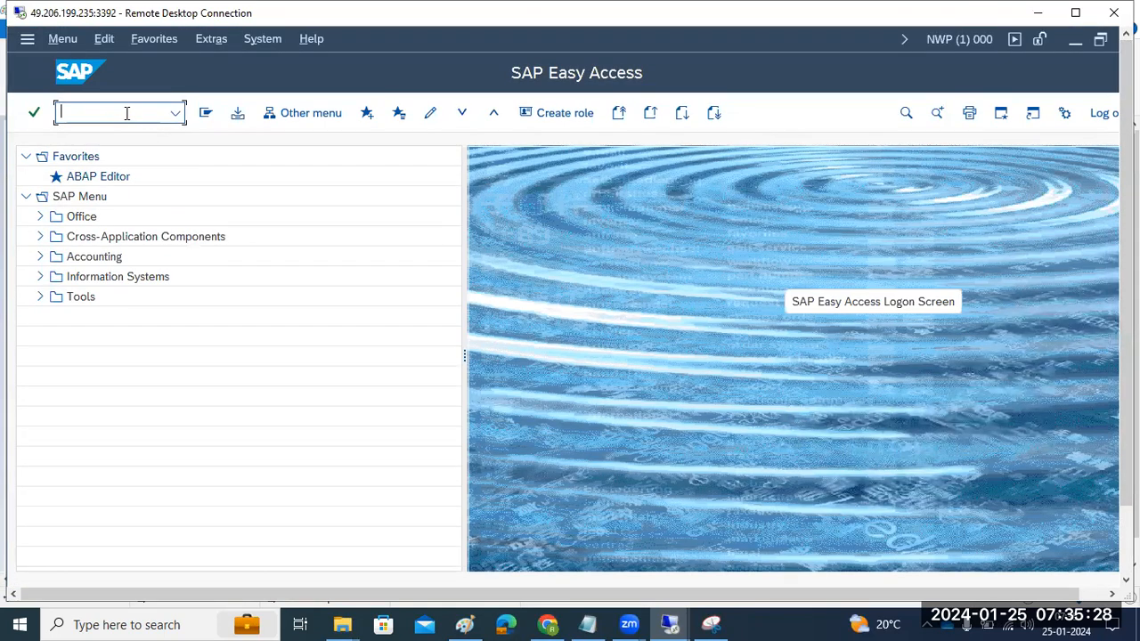
# Start transaction stms in NWP and delete the system's existing TMS configuration, accepting the confirmation
pyautogui.write('stms')
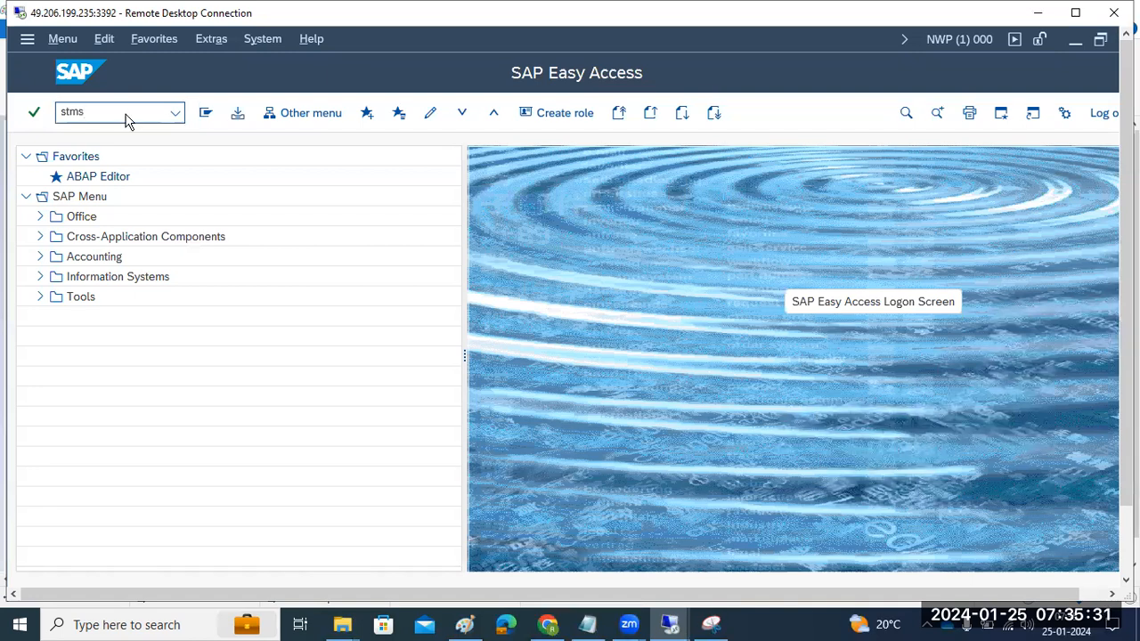
pyautogui.press('Return')
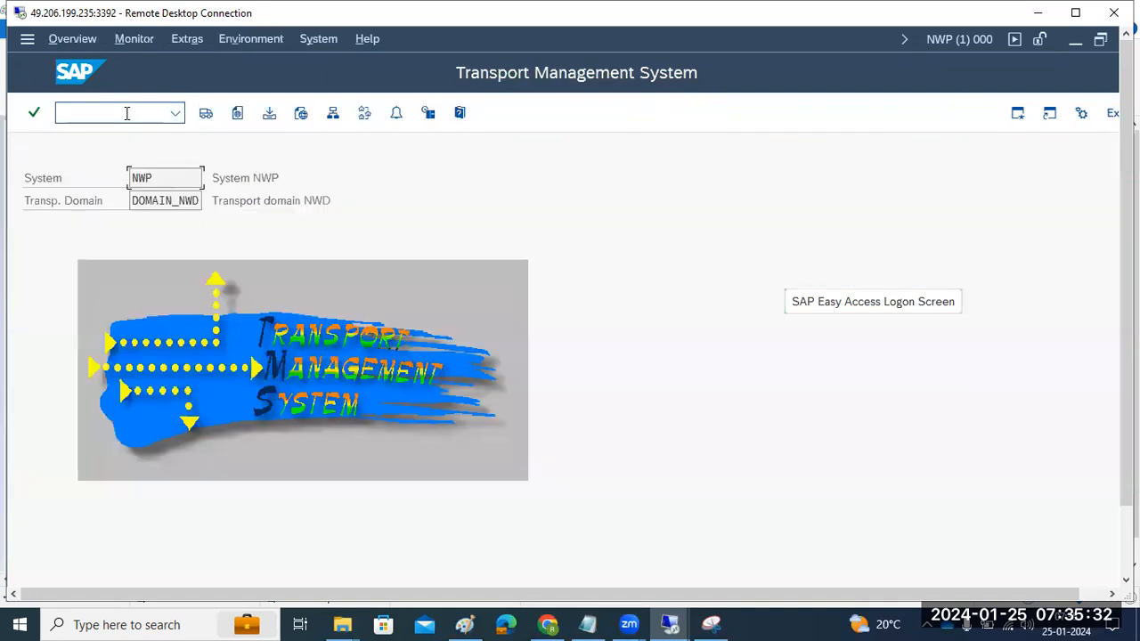
pyautogui.click(187, 39)
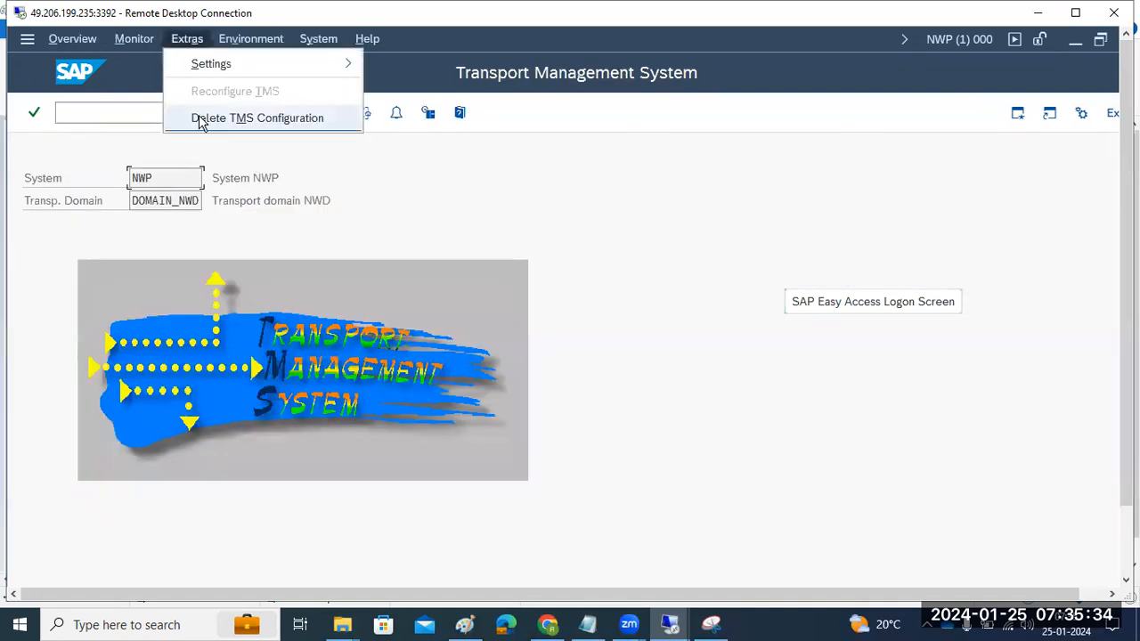
pyautogui.click(204, 116)
pyautogui.click(281, 422)
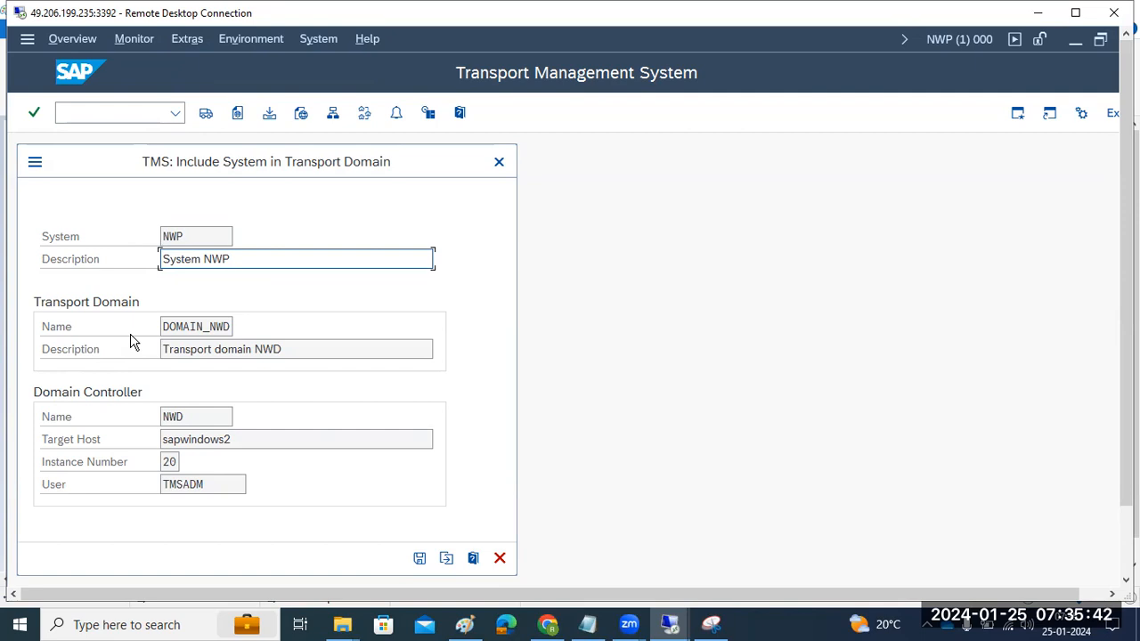
# Save NWP's request for inclusion in DOMAIN_NWD, entering and repeating the TMSADM user's own password
pyautogui.moveTo(208, 170); pyautogui.dragTo(255, 170)
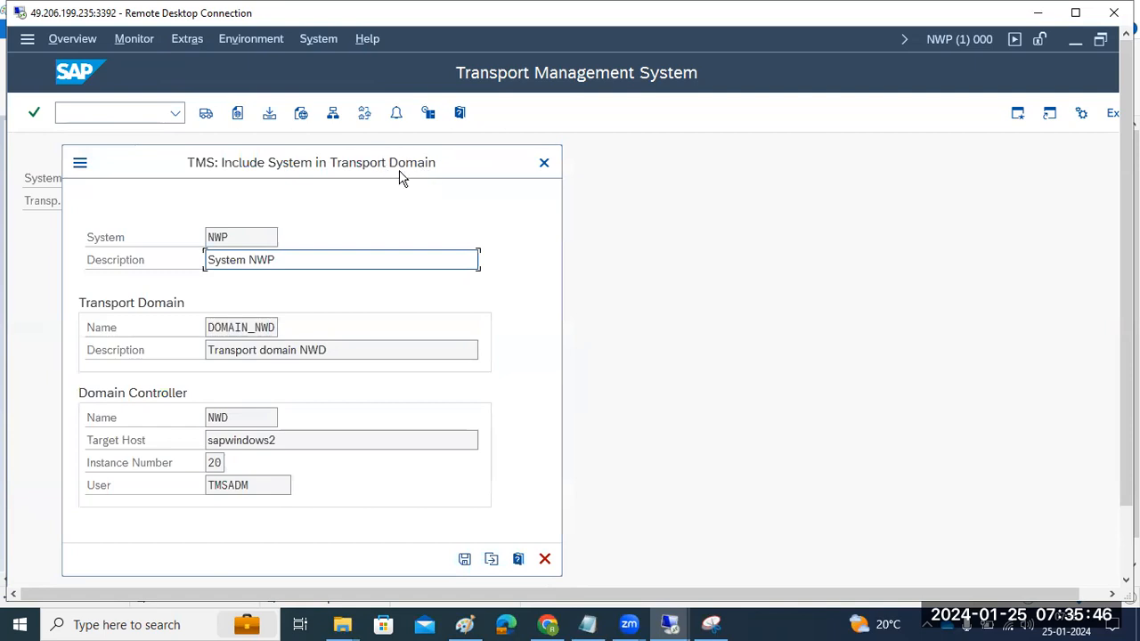
pyautogui.moveTo(221, 328); pyautogui.dragTo(288, 362)
pyautogui.moveTo(234, 418); pyautogui.dragTo(198, 420)
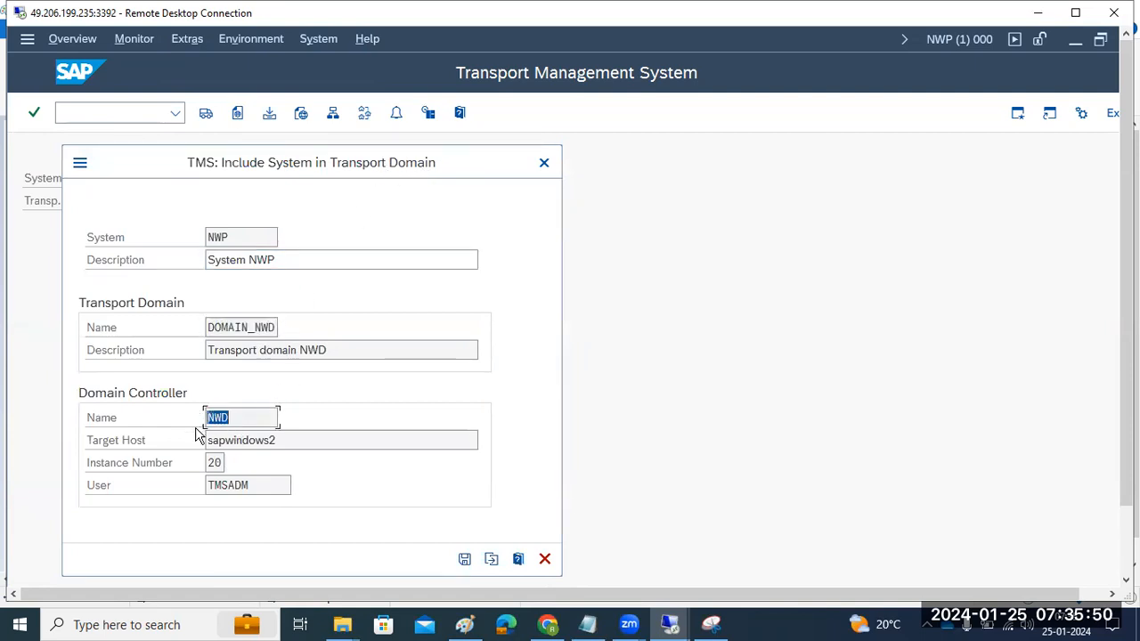
pyautogui.click(464, 559)
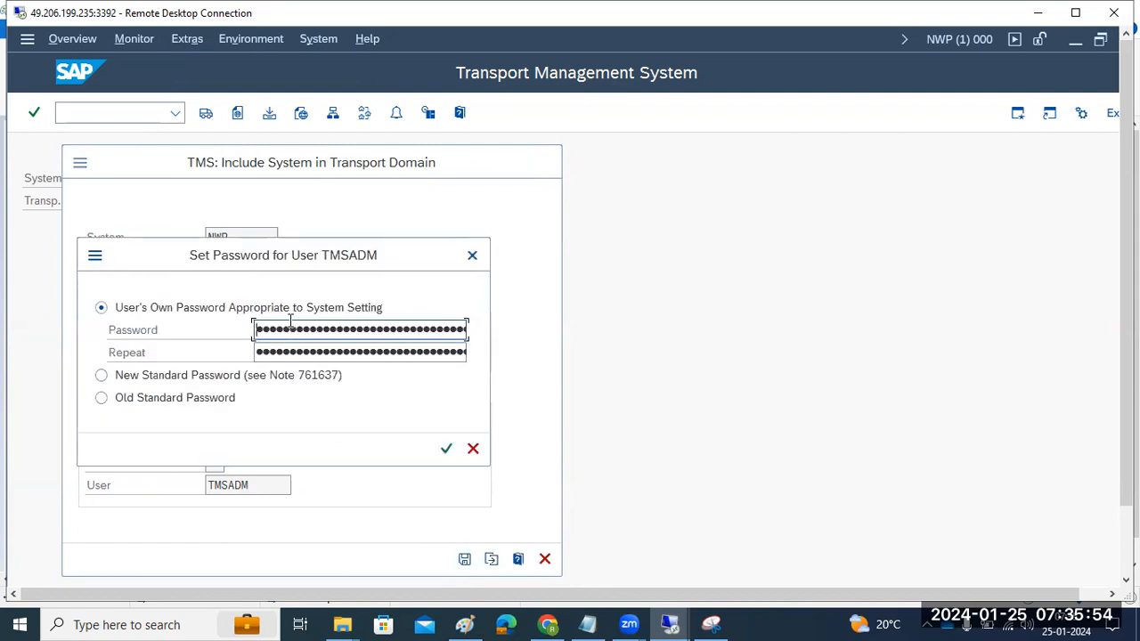
pyautogui.press('Right')
pyautogui.press('Right')
pyautogui.press('Tab')
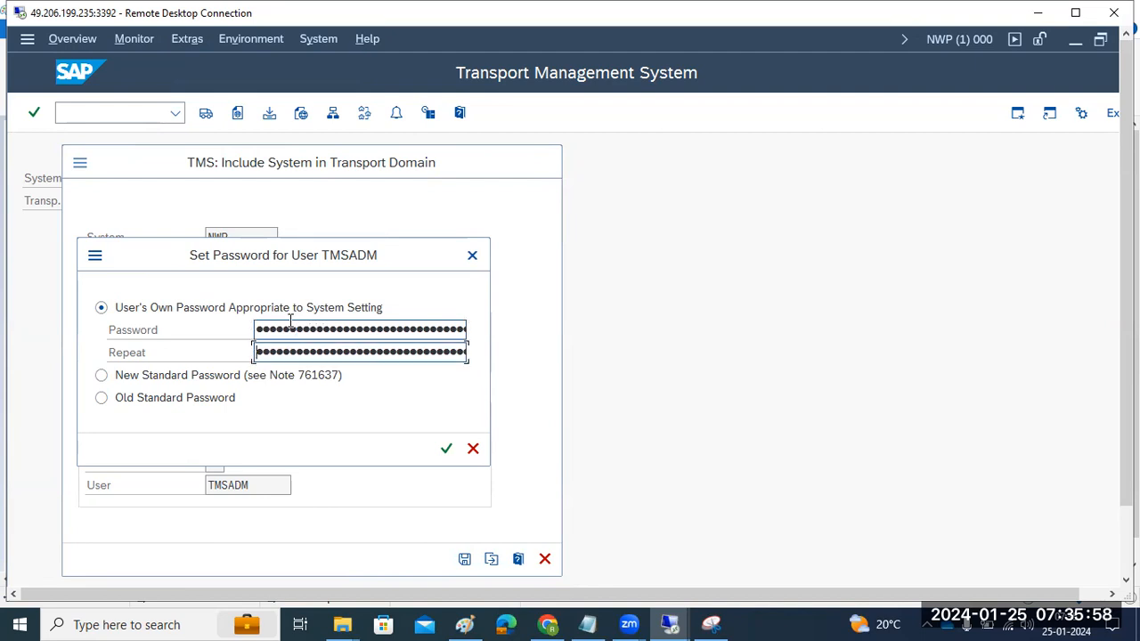
pyautogui.write('••••••')
pyautogui.press('Return')
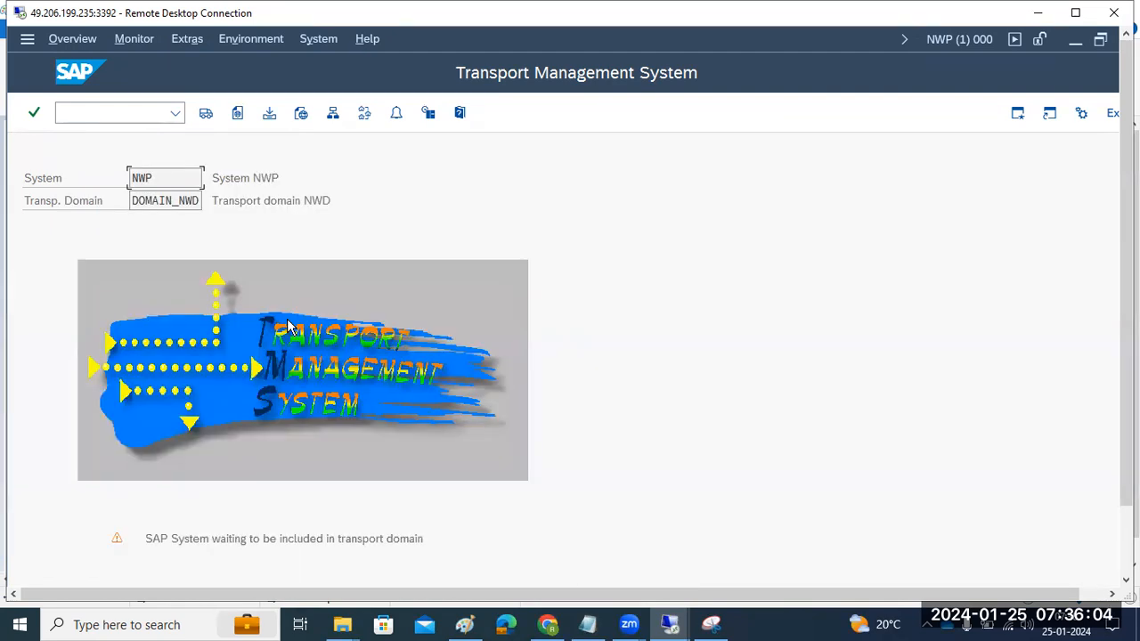
# Check NWP's inclusion status in its own TMS screen and in the DOMAIN_NWD system overview of the NWD session
pyautogui.moveTo(153, 540); pyautogui.dragTo(434, 540)
pyautogui.moveTo(1127, 492); pyautogui.dragTo(1127, 559)
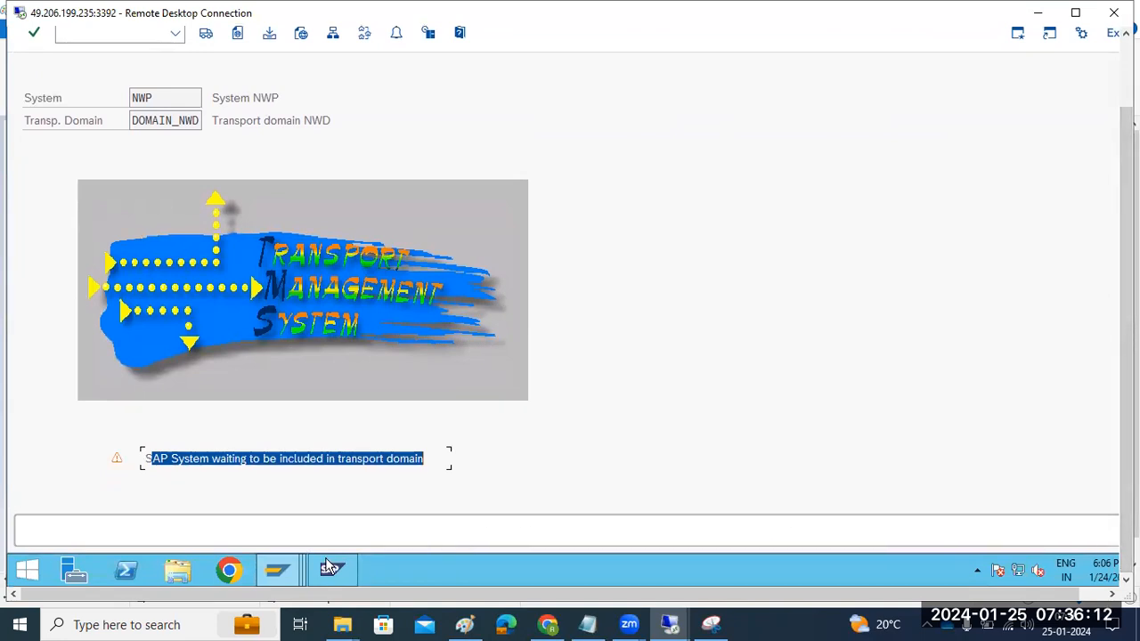
pyautogui.moveTo(294, 557)
pyautogui.click(315, 489)
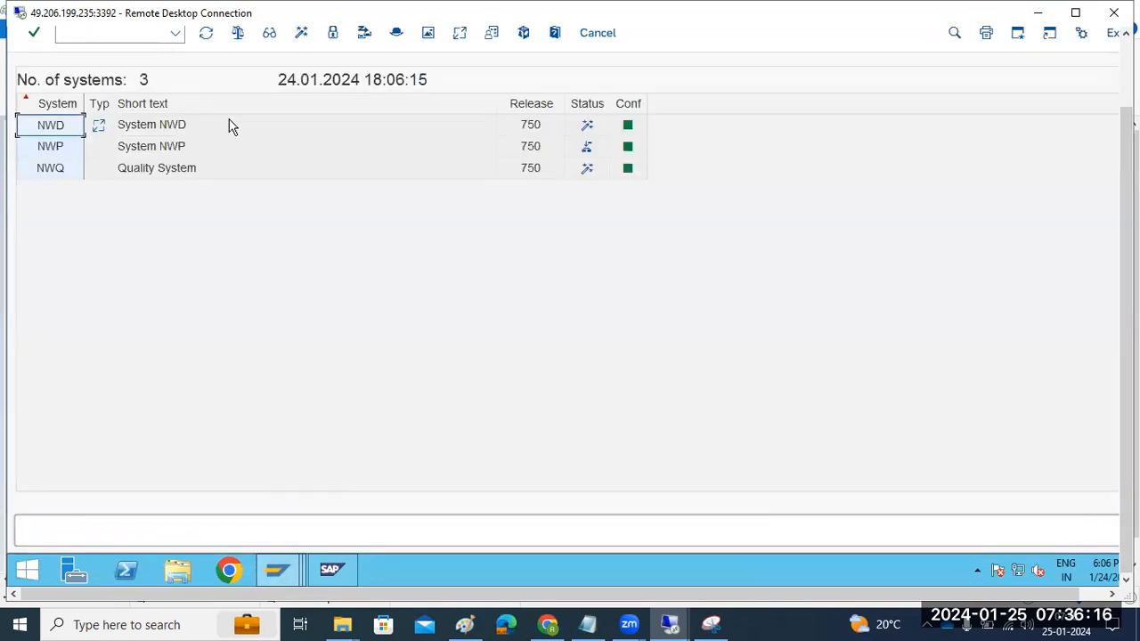
pyautogui.moveTo(1126, 339); pyautogui.dragTo(1127, 271)
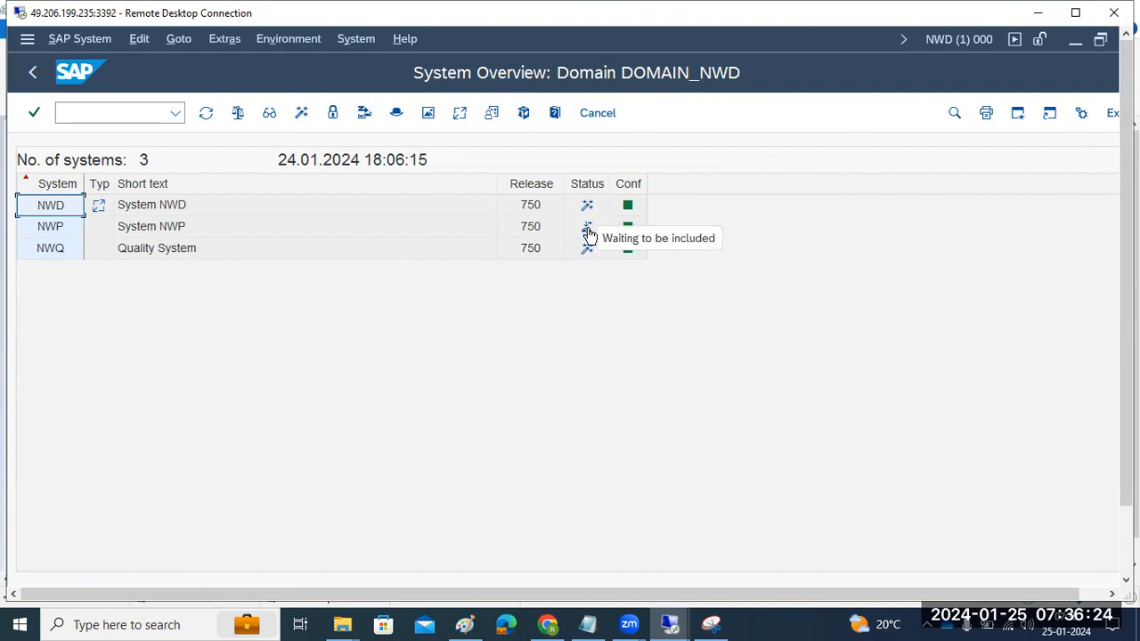
# Approve the NWP system's inclusion in DOMAIN_NWD, dismissing the Internet Explorer notice, and distribute the configuration change immediately
pyautogui.click(52, 230)
pyautogui.press('F10')
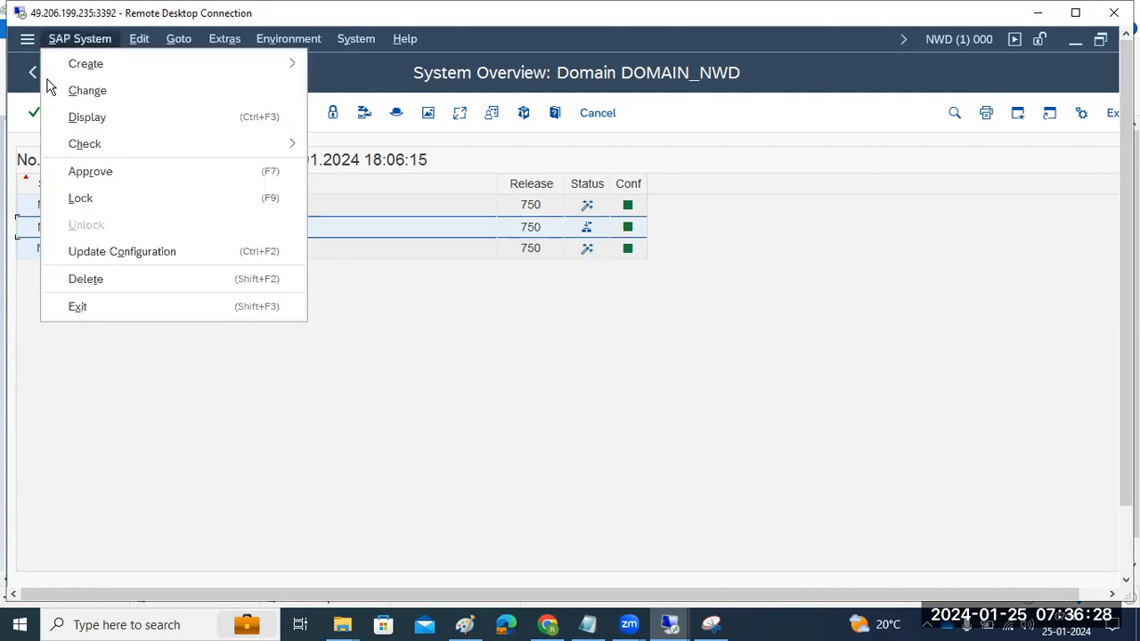
pyautogui.click(90, 172)
pyautogui.click(283, 467)
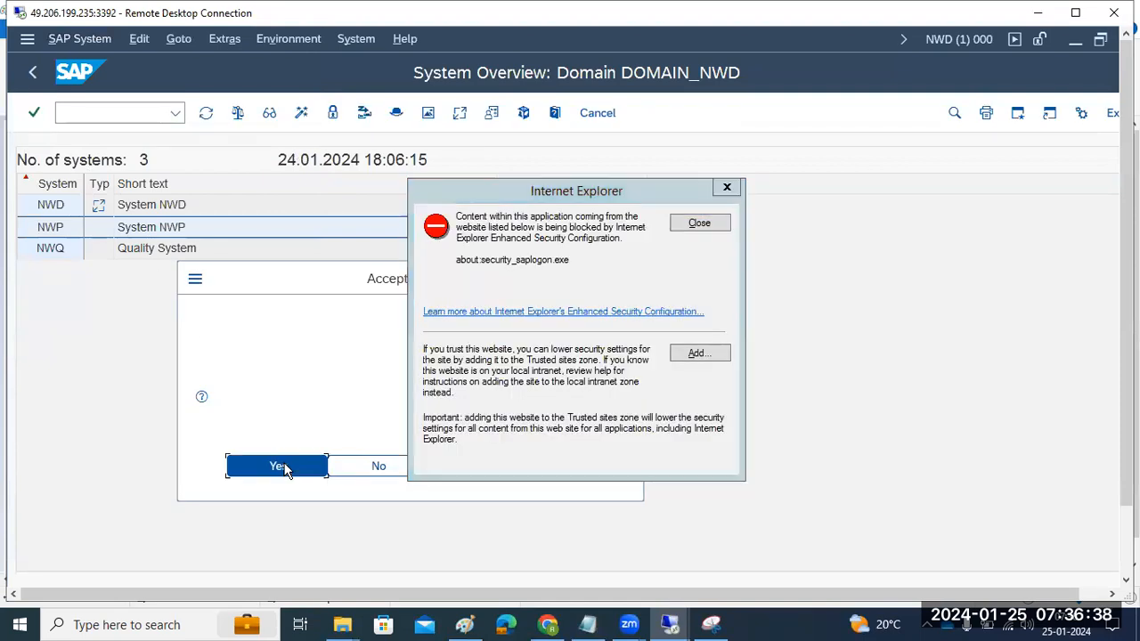
pyautogui.click(699, 224)
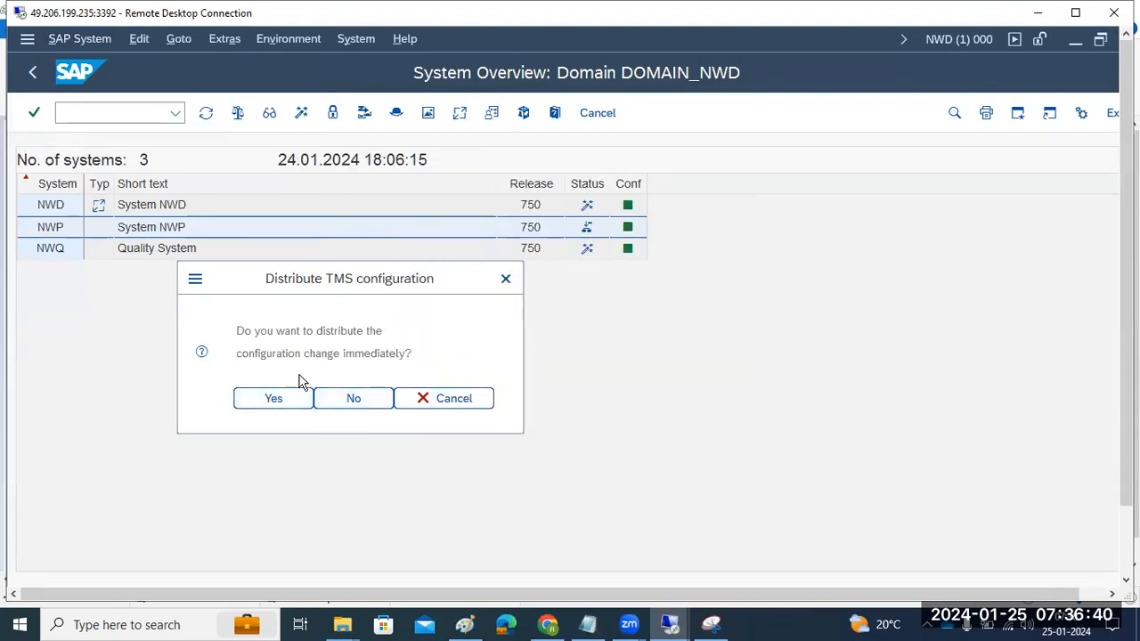
pyautogui.click(269, 398)
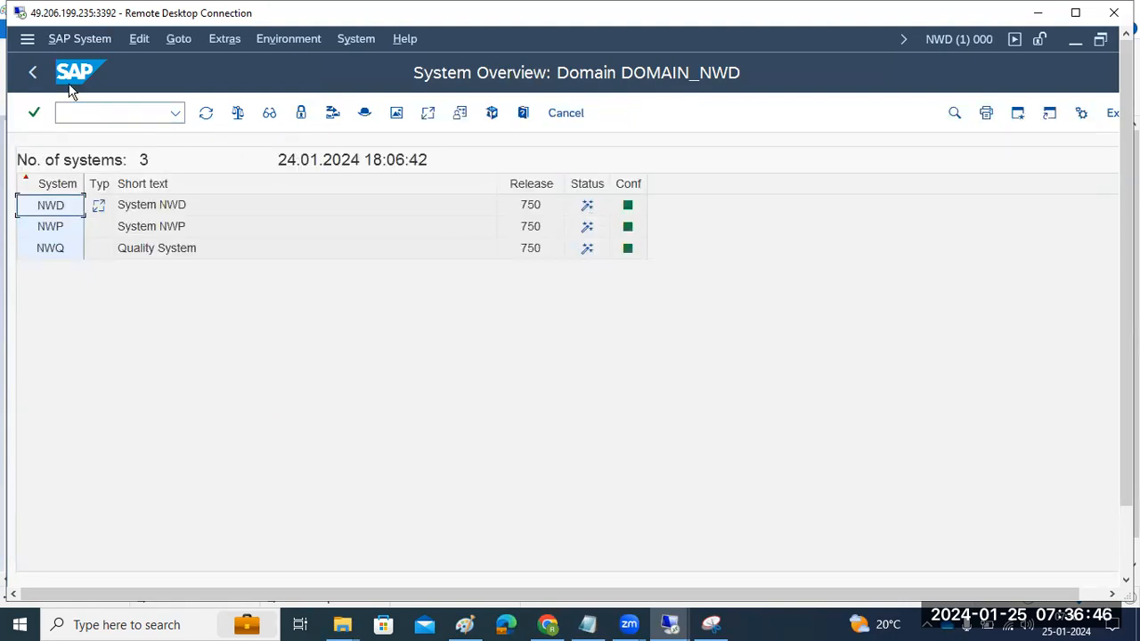
# Check the refreshed import overview of DOMAIN_NWD and return to the Transport Management System start screen
pyautogui.click(42, 75)
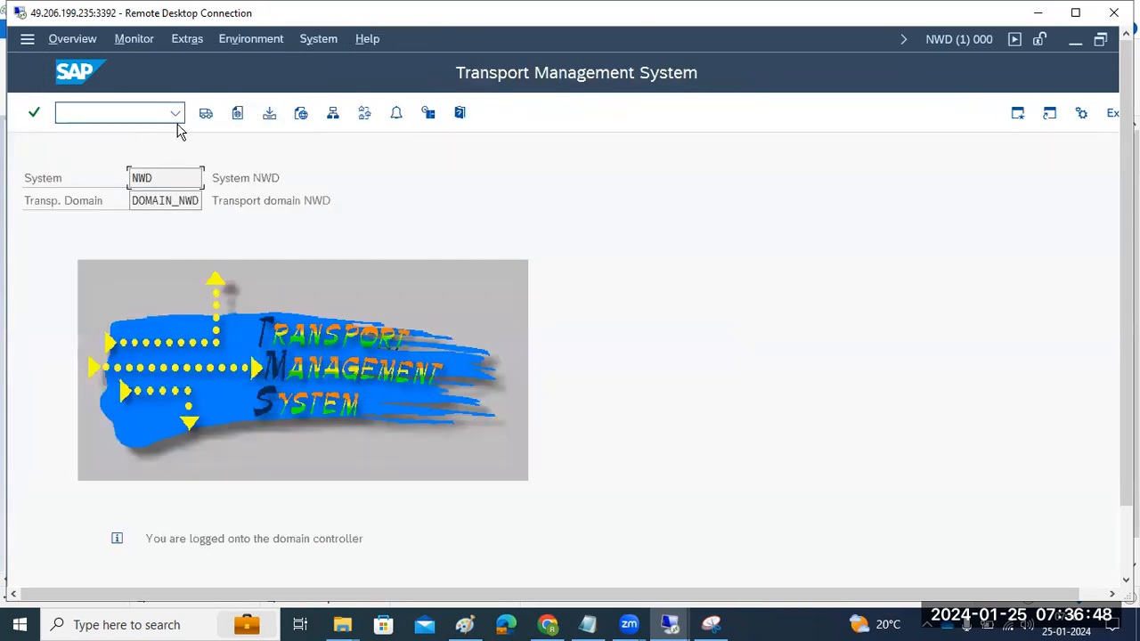
pyautogui.click(206, 113)
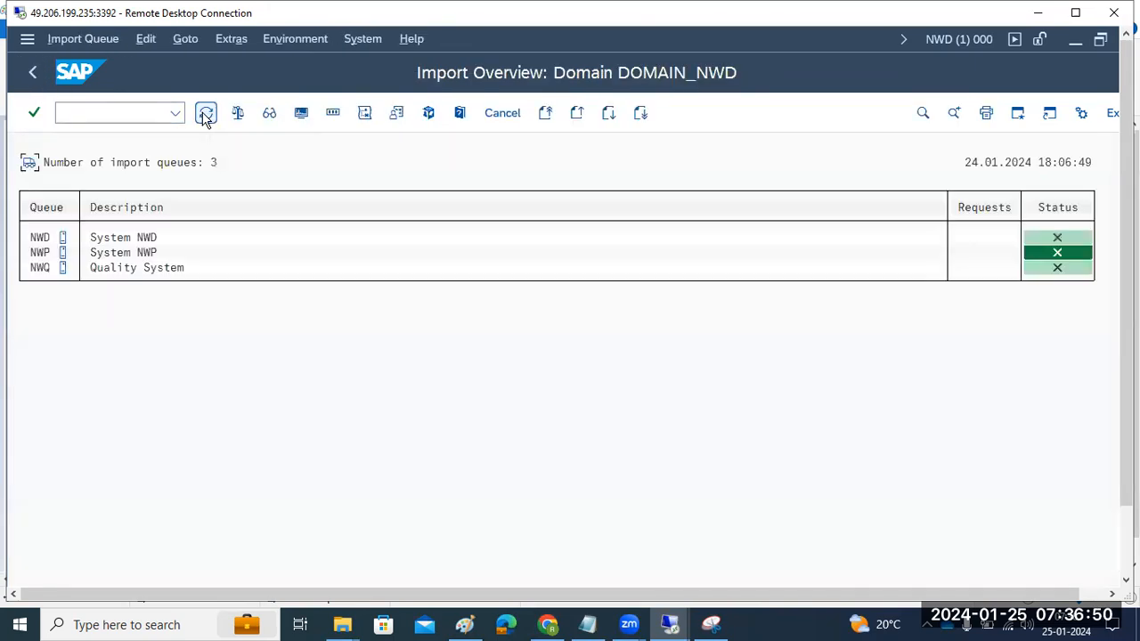
pyautogui.click(206, 114)
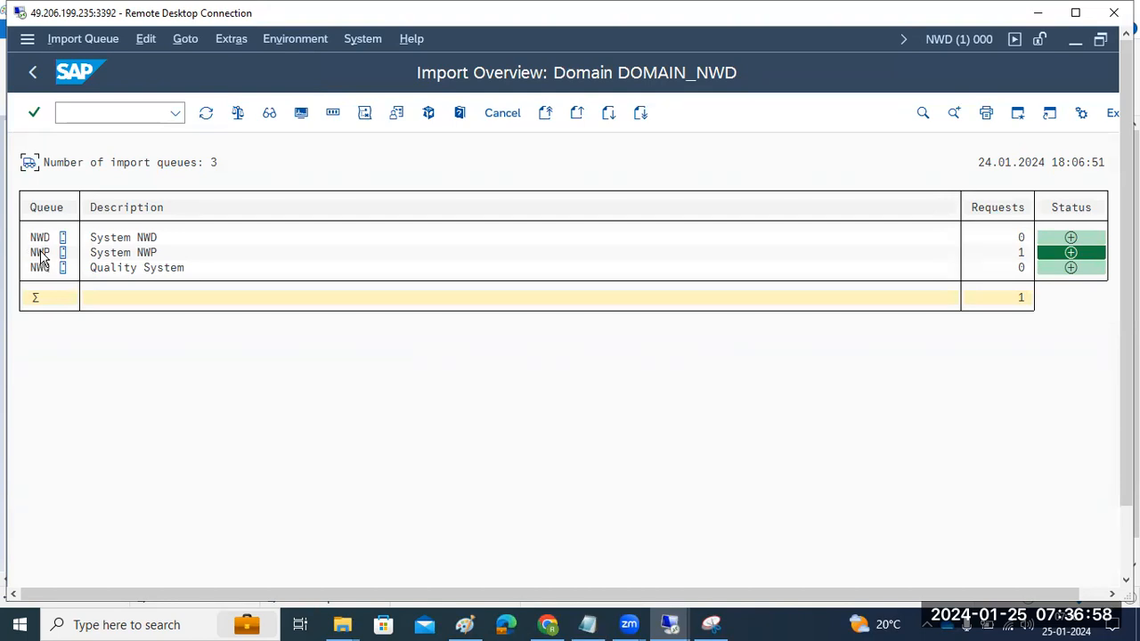
pyautogui.click(40, 79)
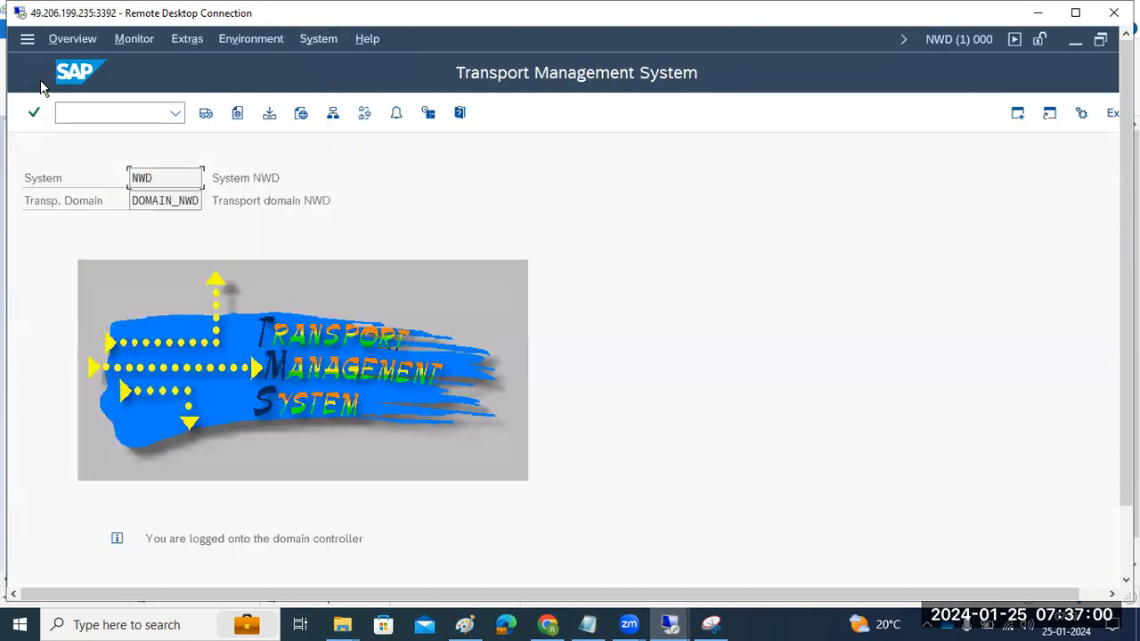
pyautogui.moveTo(1126, 388)
pyautogui.mouseDown()
pyautogui.moveTo(1125, 454)
pyautogui.moveTo(1124, 392)
pyautogui.mouseUp()
pyautogui.moveTo(1126, 374)
pyautogui.mouseDown()
pyautogui.moveTo(1126, 445)
pyautogui.moveTo(1126, 367)
pyautogui.mouseUp()
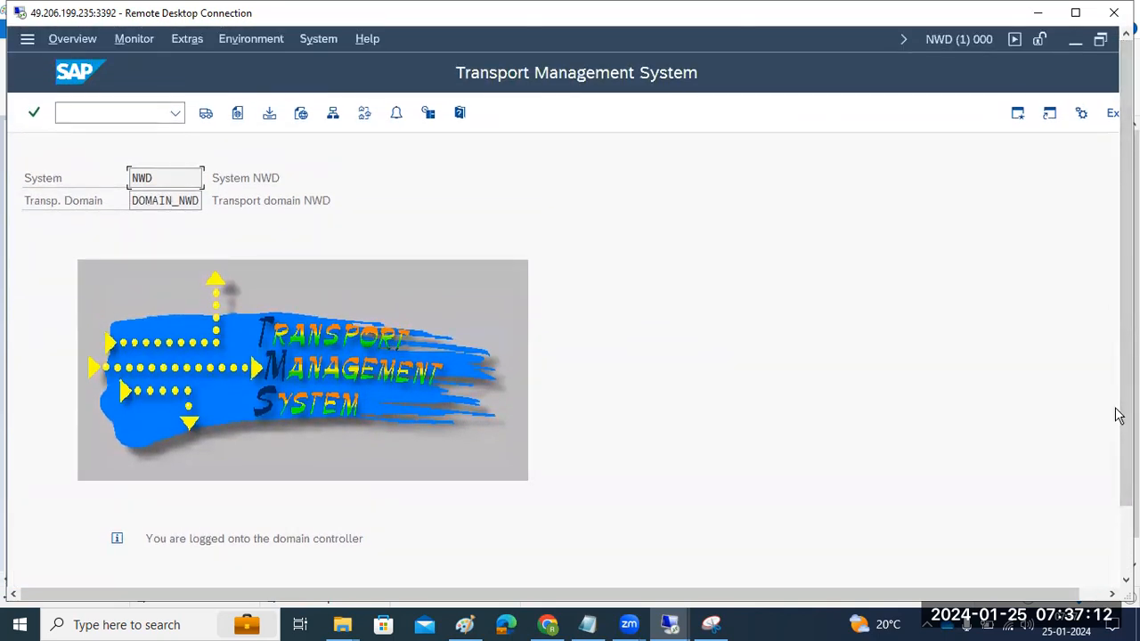
# Switch to the Paint notes and go to the blank area below "How to add the systems into DC"
pyautogui.click(464, 624)
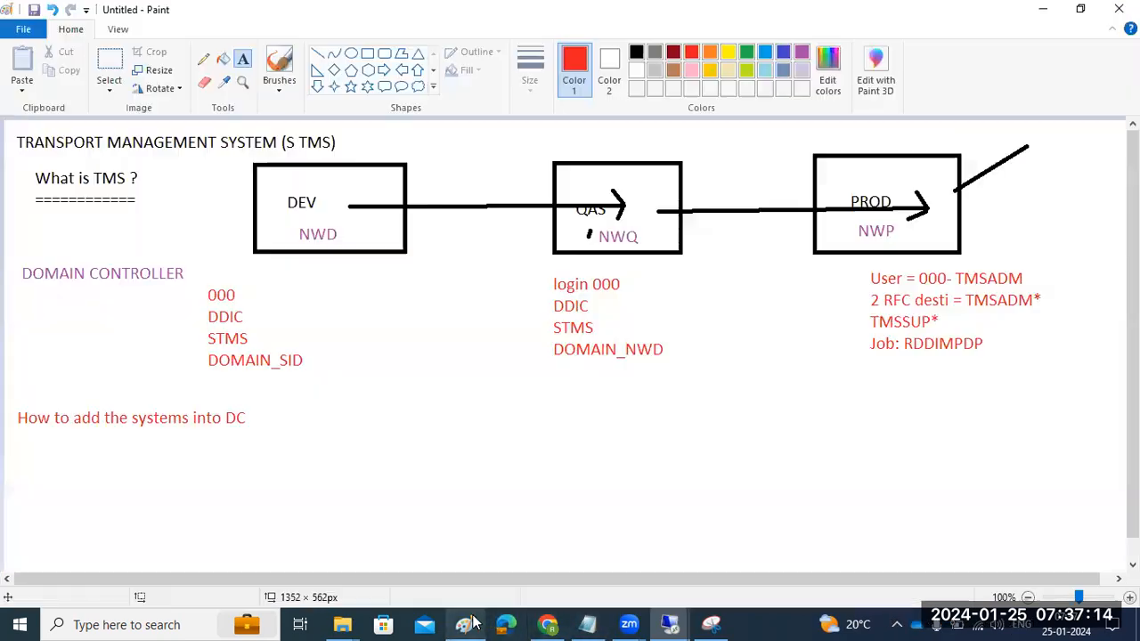
pyautogui.click(257, 434)
pyautogui.click(74, 463)
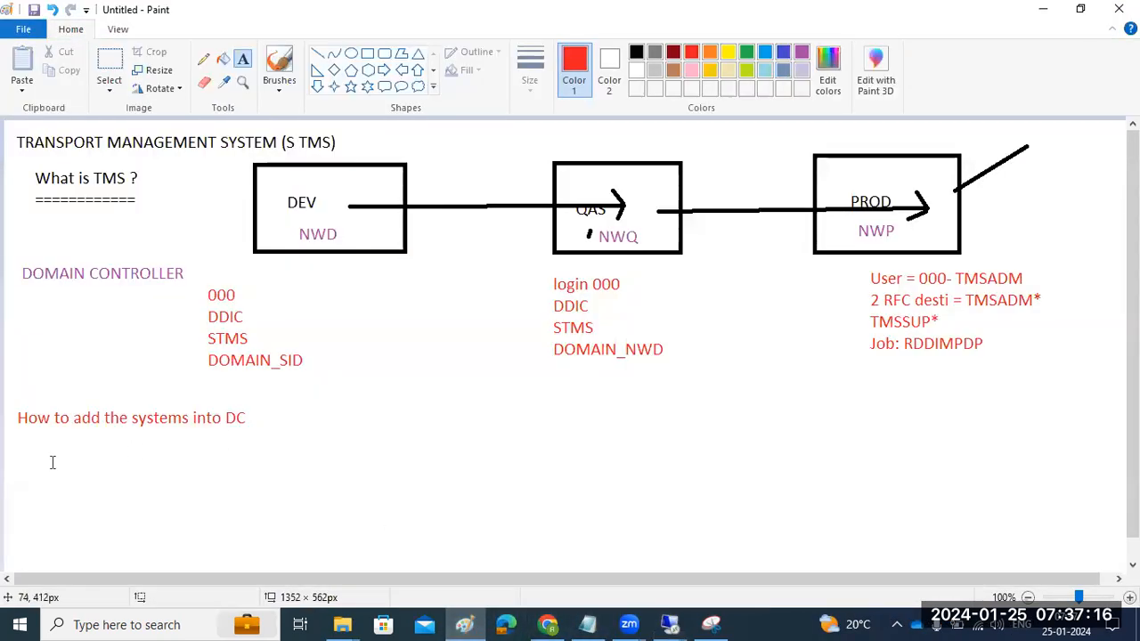
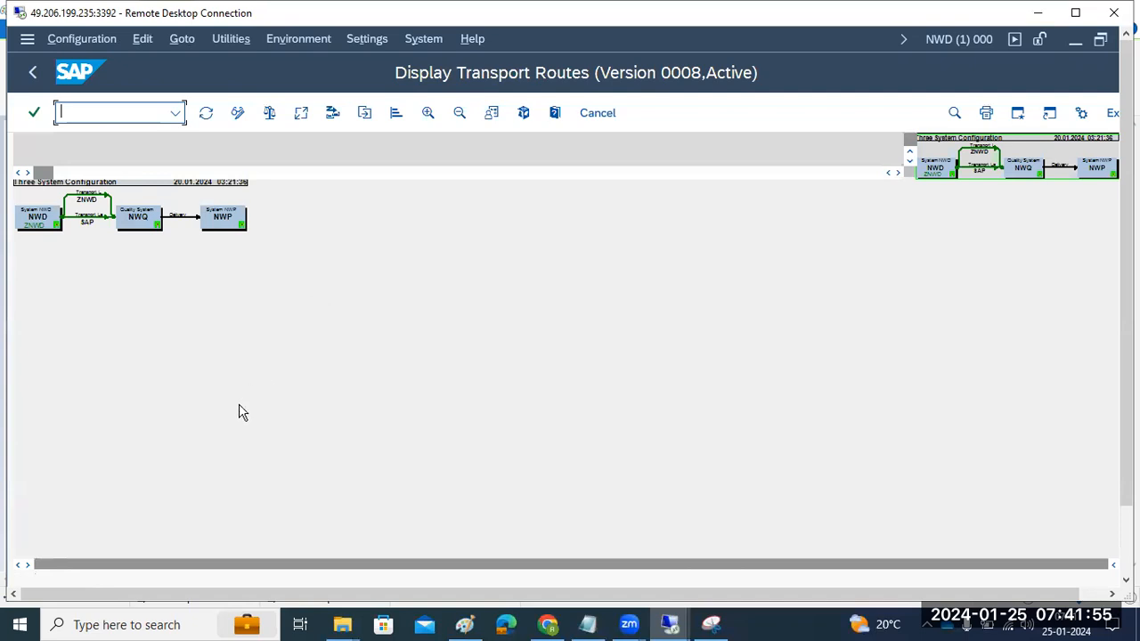
# Put the transport routes into change mode and delete the routes attached to the NWQ system
pyautogui.click(140, 217)
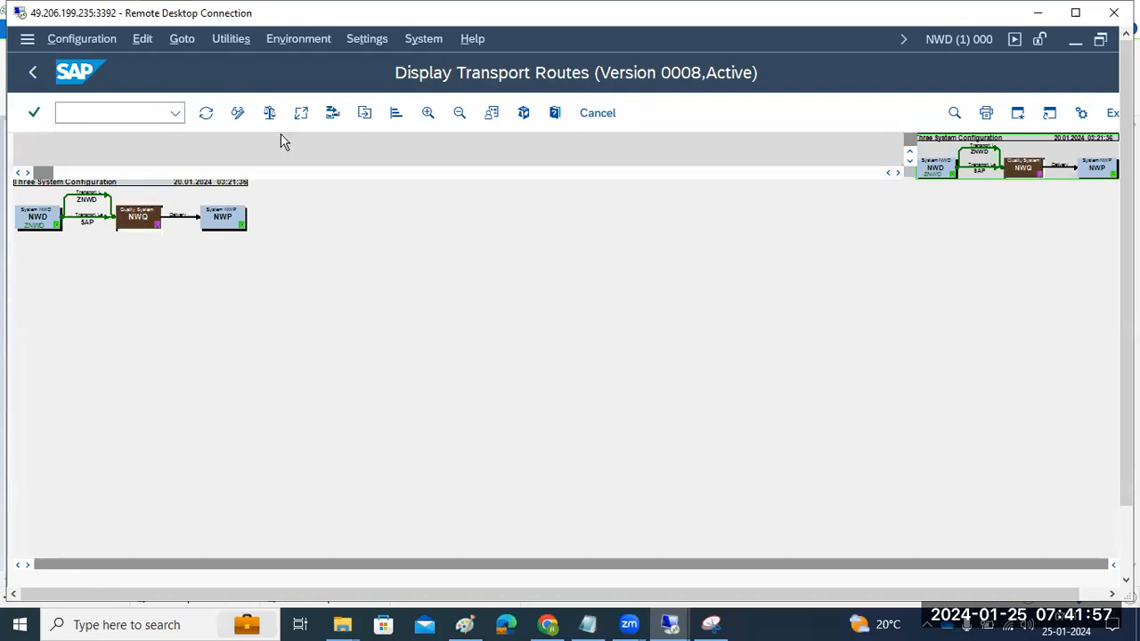
pyautogui.click(238, 119)
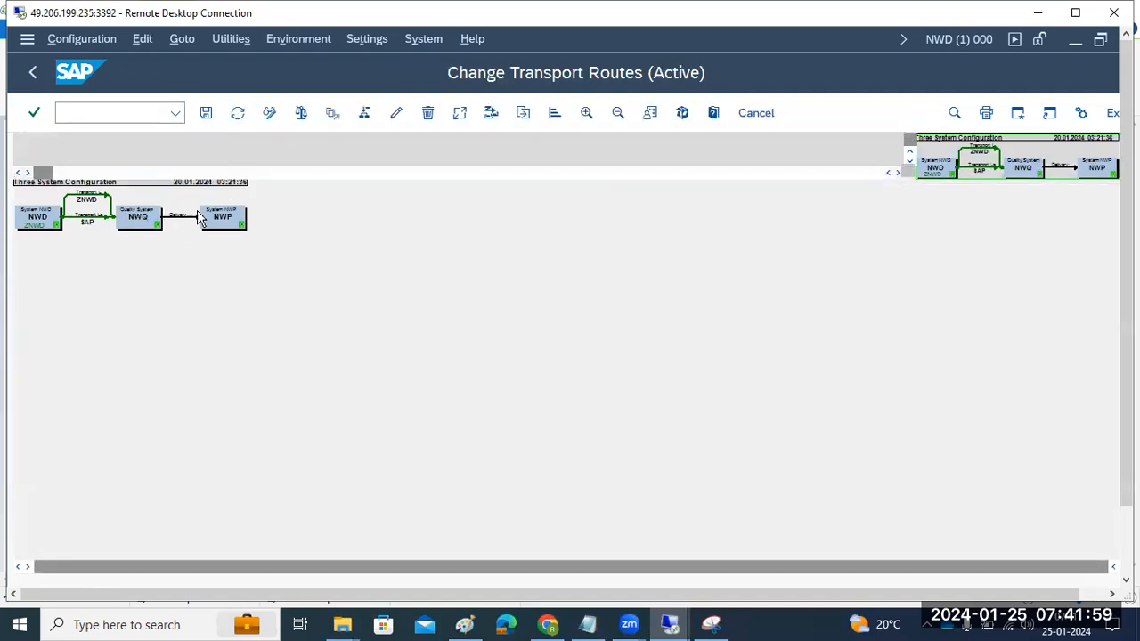
pyautogui.click(147, 220)
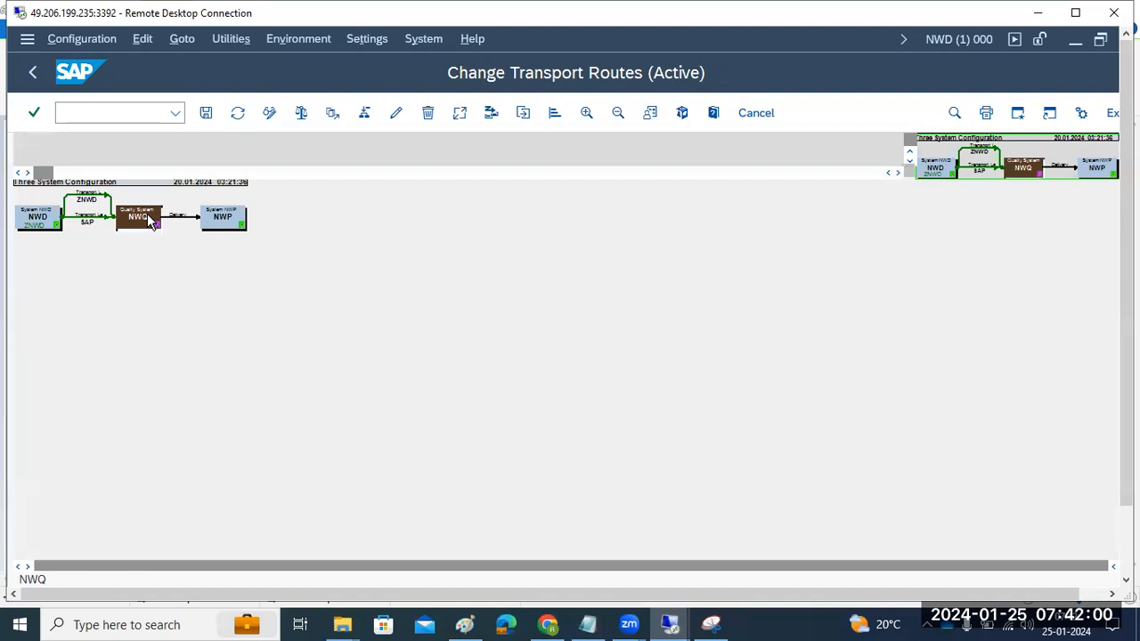
pyautogui.click(427, 113)
pyautogui.click(284, 193)
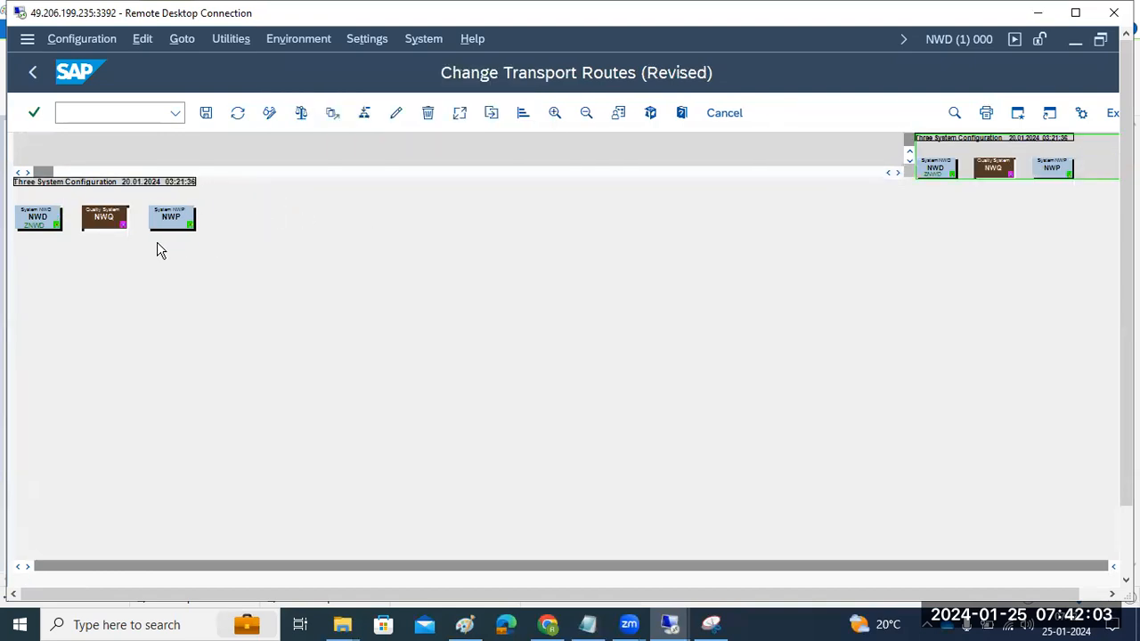
# Save the revised routes with short description Three System Configuration, then distribute and activate them, dismissing the Internet Explorer notice
pyautogui.click(206, 113)
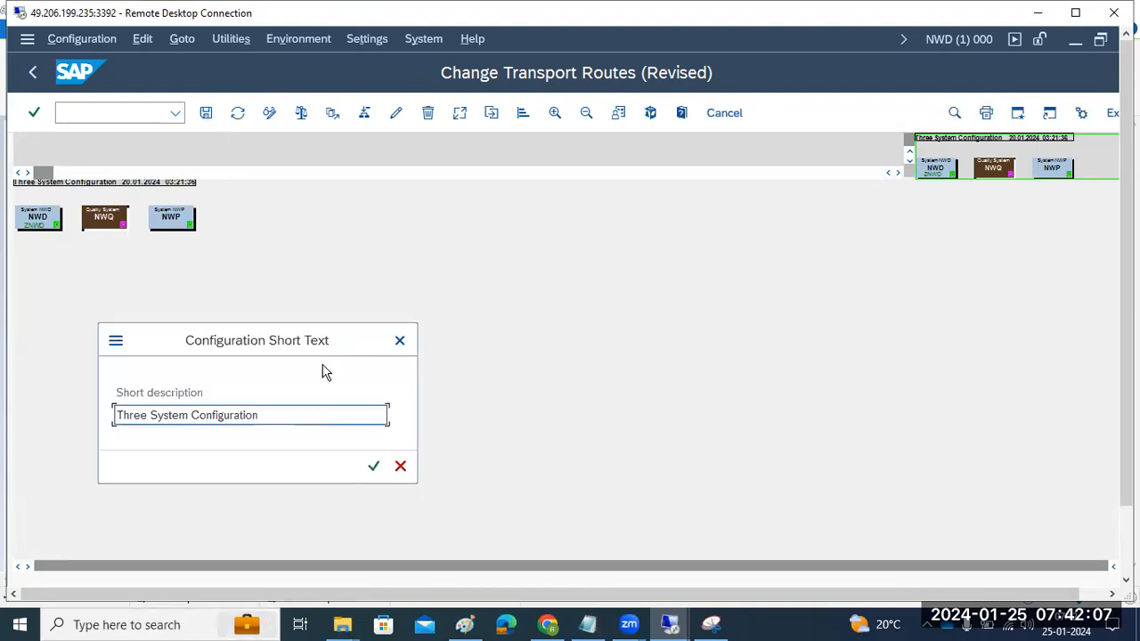
pyautogui.click(372, 466)
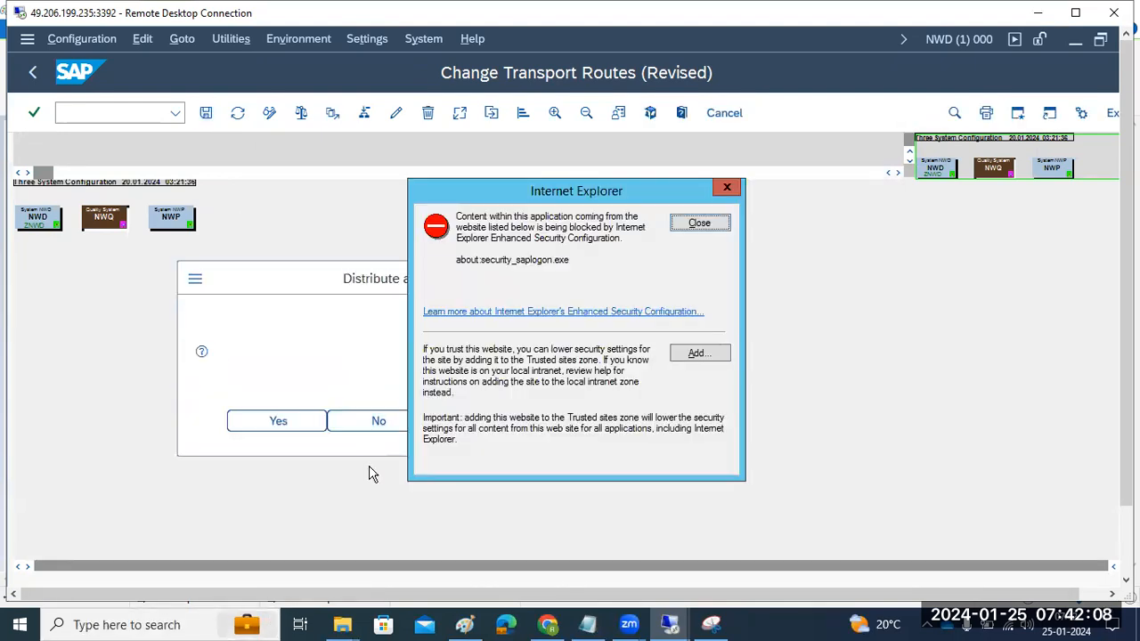
pyautogui.click(308, 422)
pyautogui.click(689, 229)
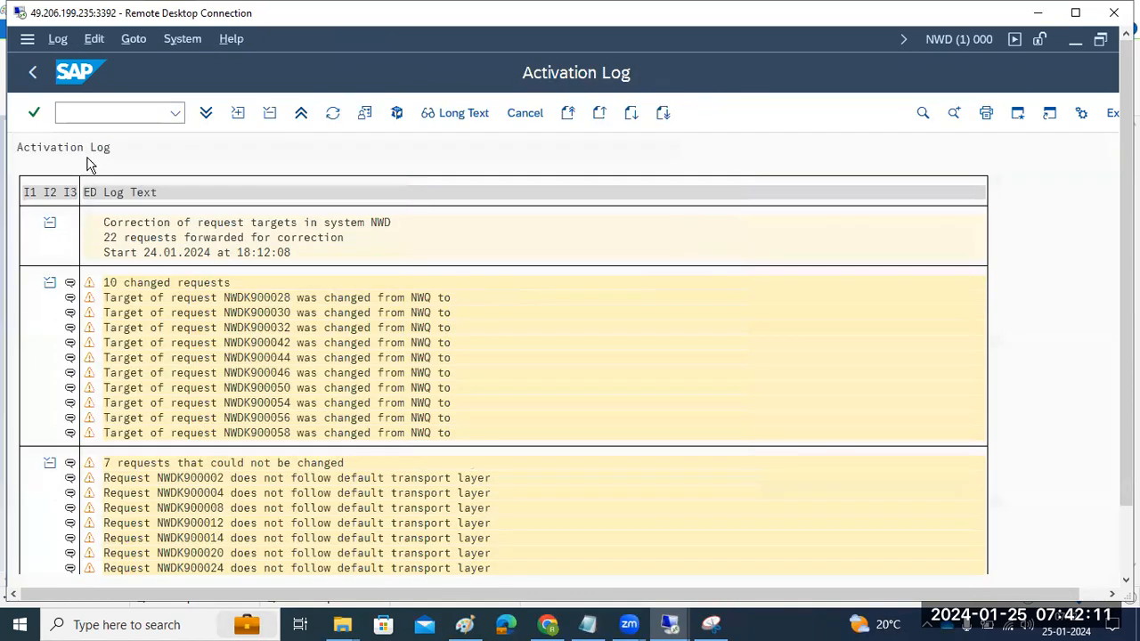
# Leave the activation log, reopen the transport routes of DOMAIN_NWD and put them into change mode
pyautogui.click(31, 74)
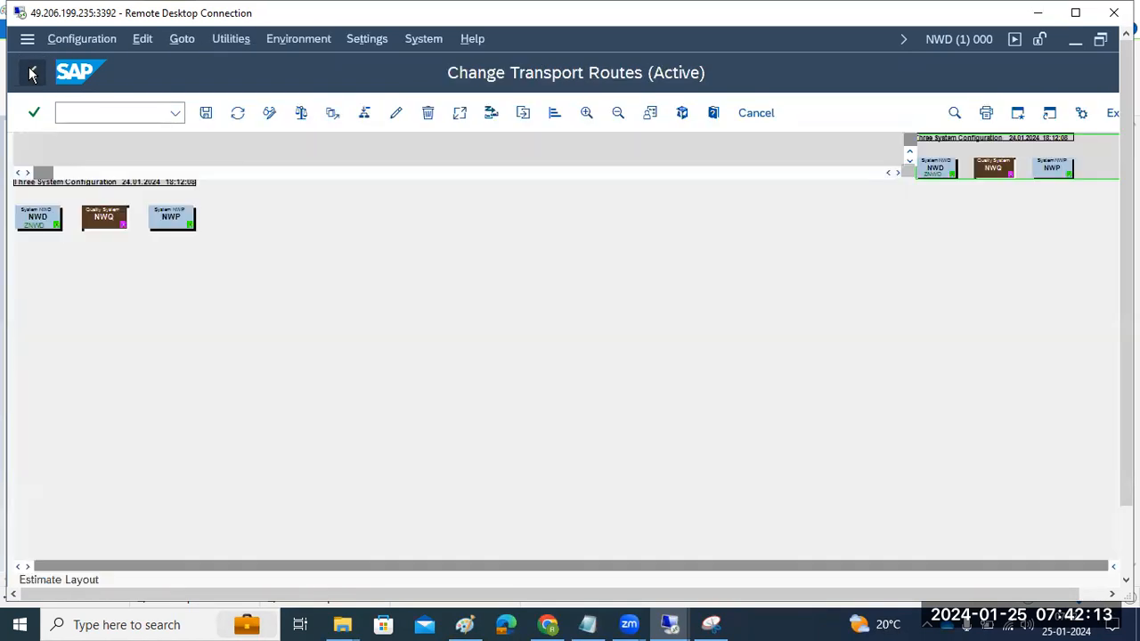
pyautogui.click(31, 74)
pyautogui.click(364, 113)
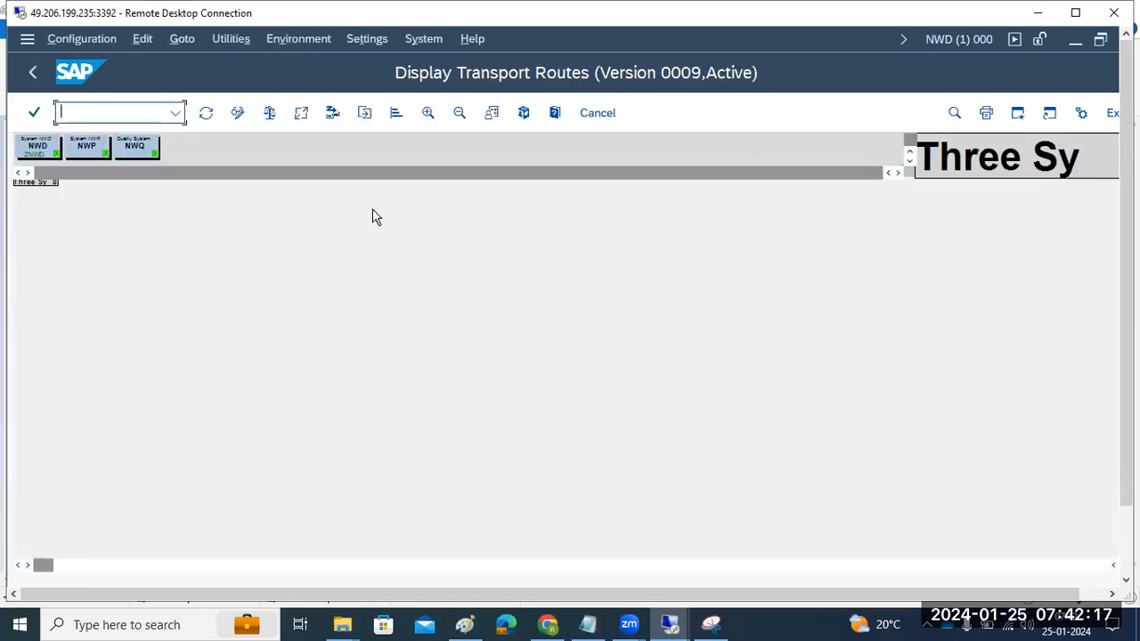
pyautogui.click(237, 113)
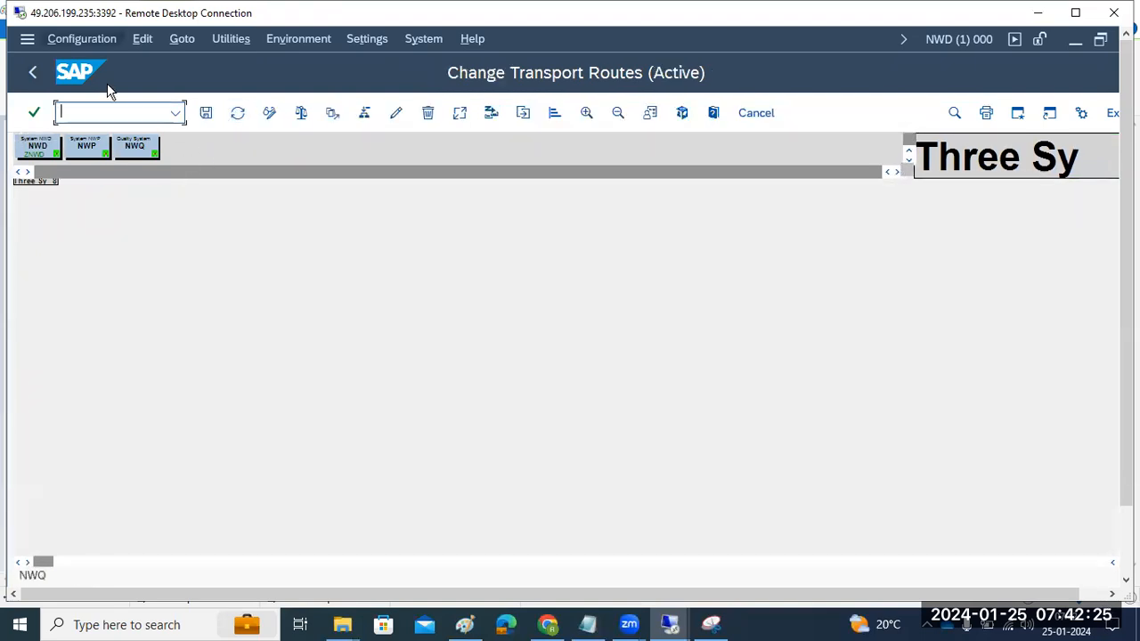
# Choose the standard configuration for three systems in a group with NWD as development, NWQ as quality assurance and NWP as production
pyautogui.hotkey('alt', 'c')
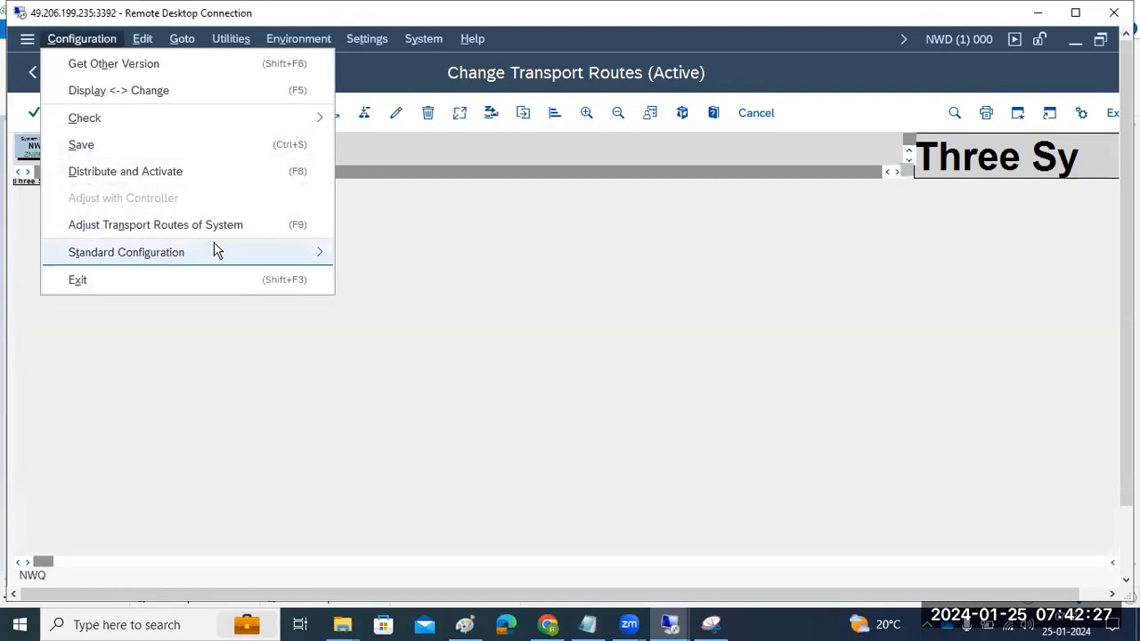
pyautogui.moveTo(218, 252)
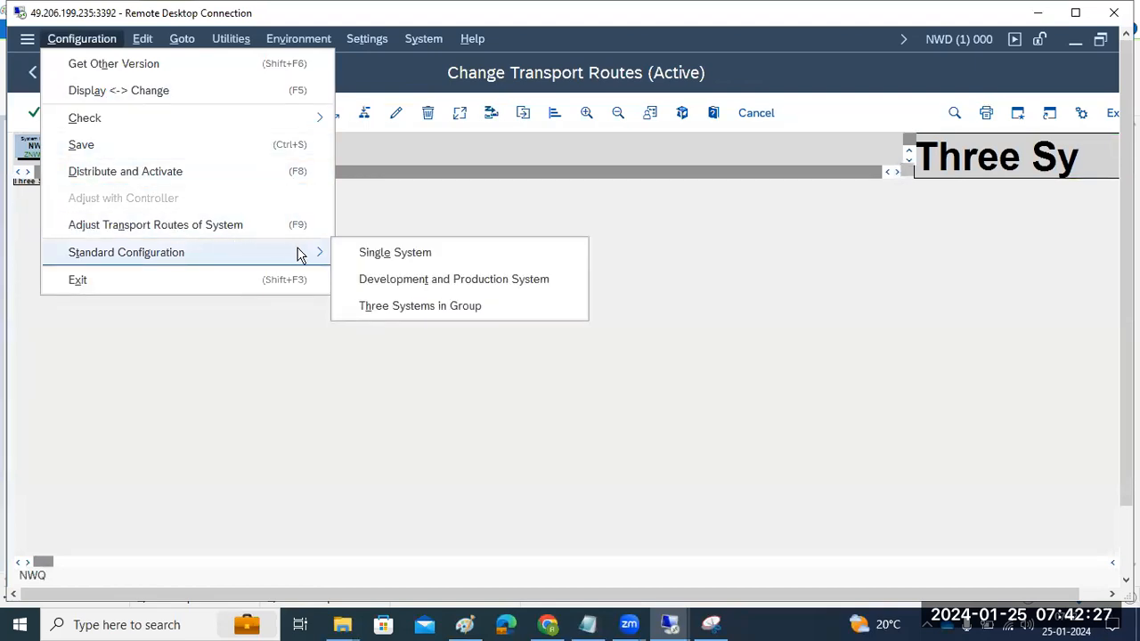
pyautogui.click(418, 308)
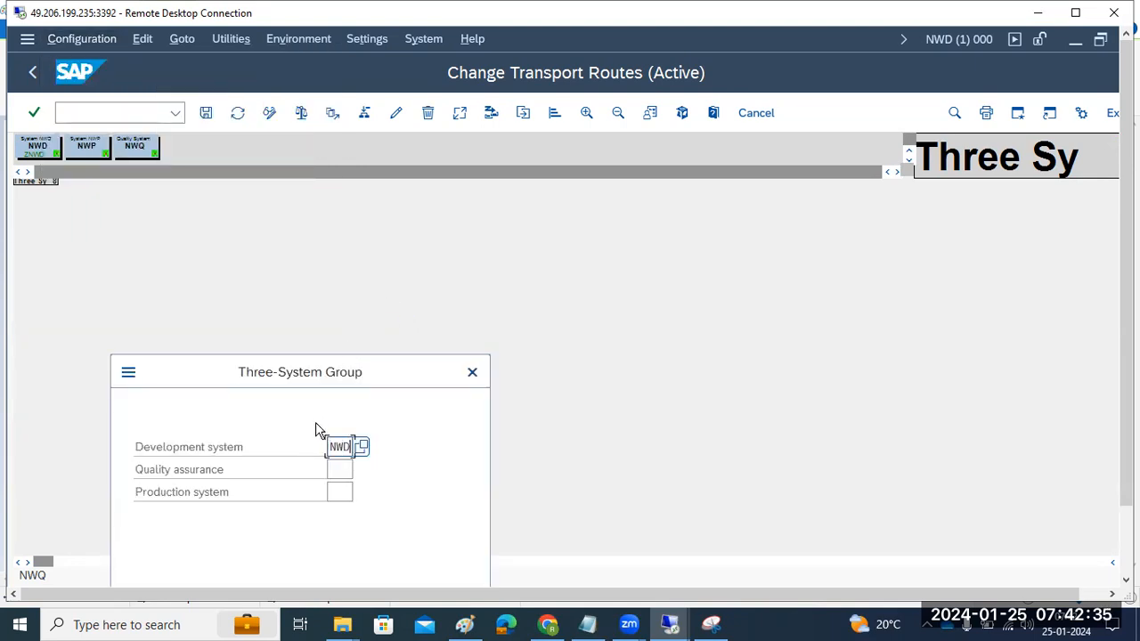
pyautogui.press('Tab')
pyautogui.write('NWQ')
pyautogui.press('Tab')
pyautogui.write('NWP')
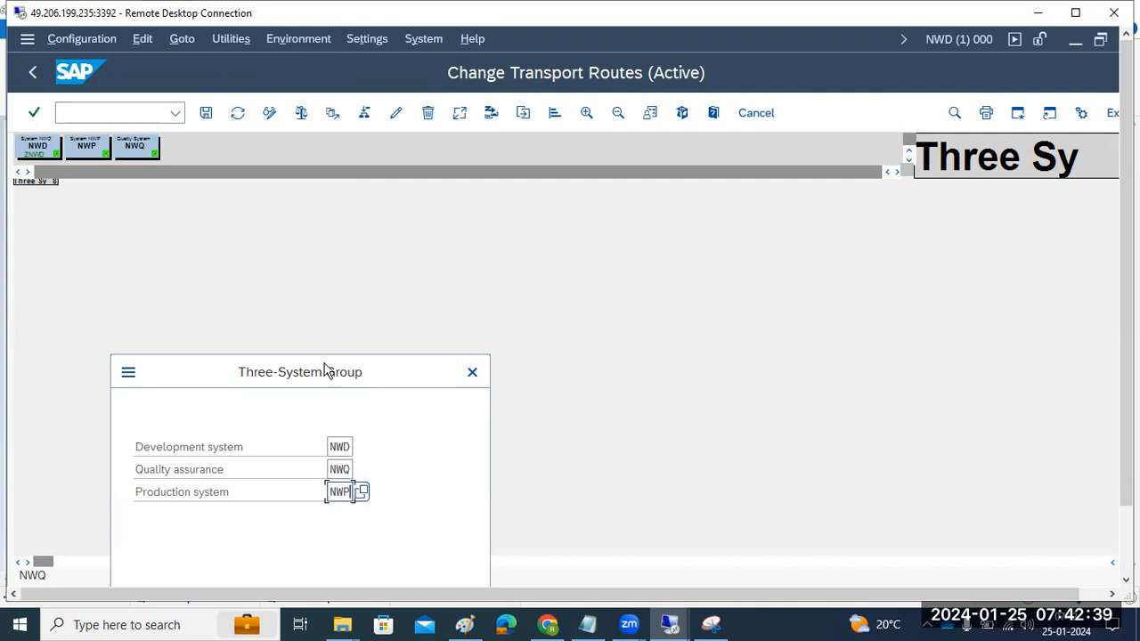
pyautogui.moveTo(324, 372); pyautogui.dragTo(454, 220)
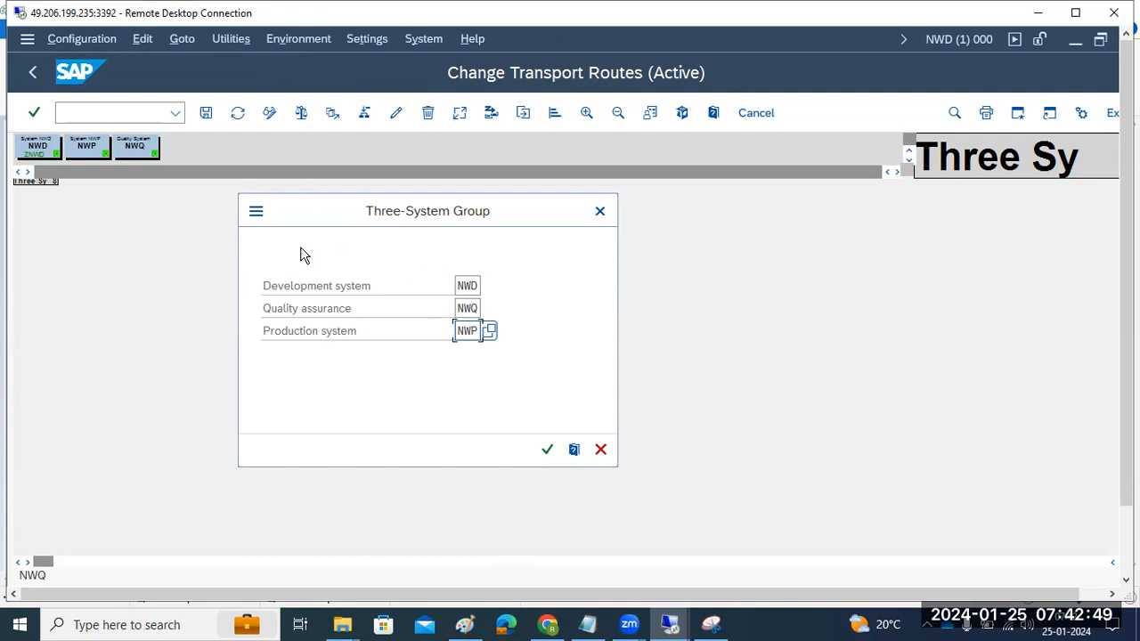
# Browse the remote server's drives to the shared transport directory under usr\sap and examine its subfolders
pyautogui.moveTo(1127, 463); pyautogui.dragTo(1127, 541)
pyautogui.click(177, 570)
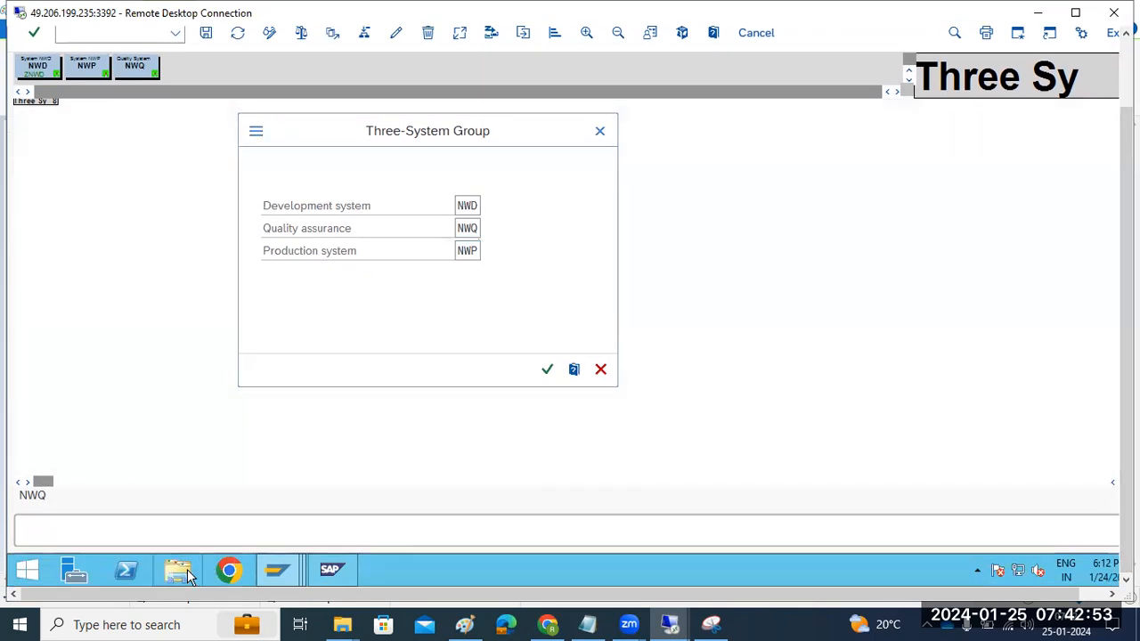
pyautogui.doubleClick(247, 192)
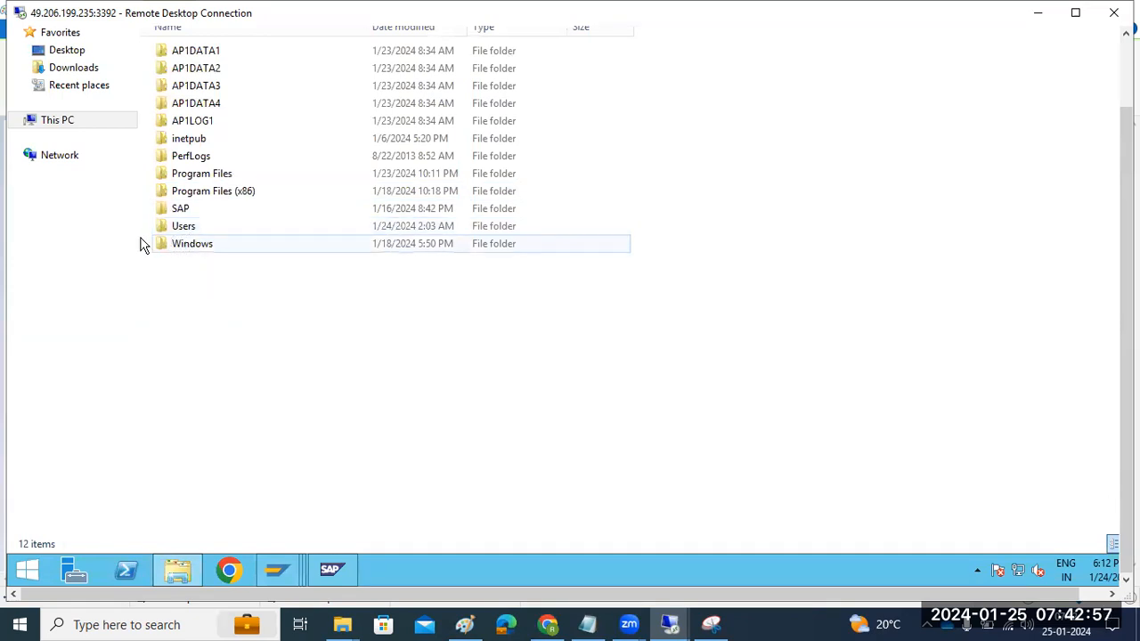
pyautogui.click(61, 121)
pyautogui.click(641, 191)
pyautogui.doubleClick(643, 192)
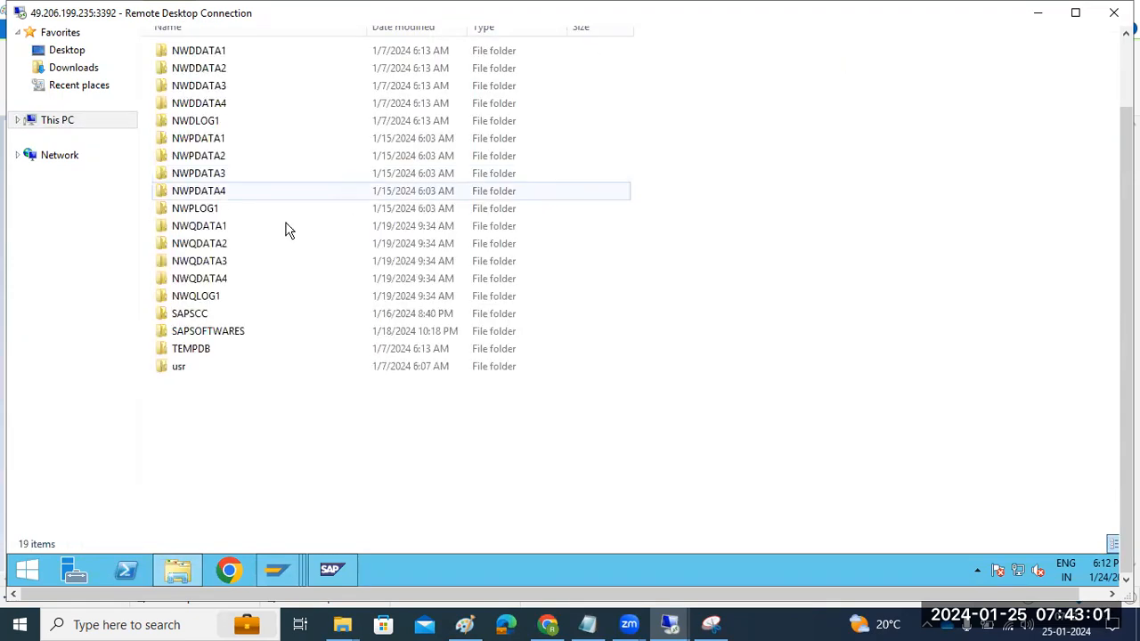
pyautogui.doubleClick(188, 371)
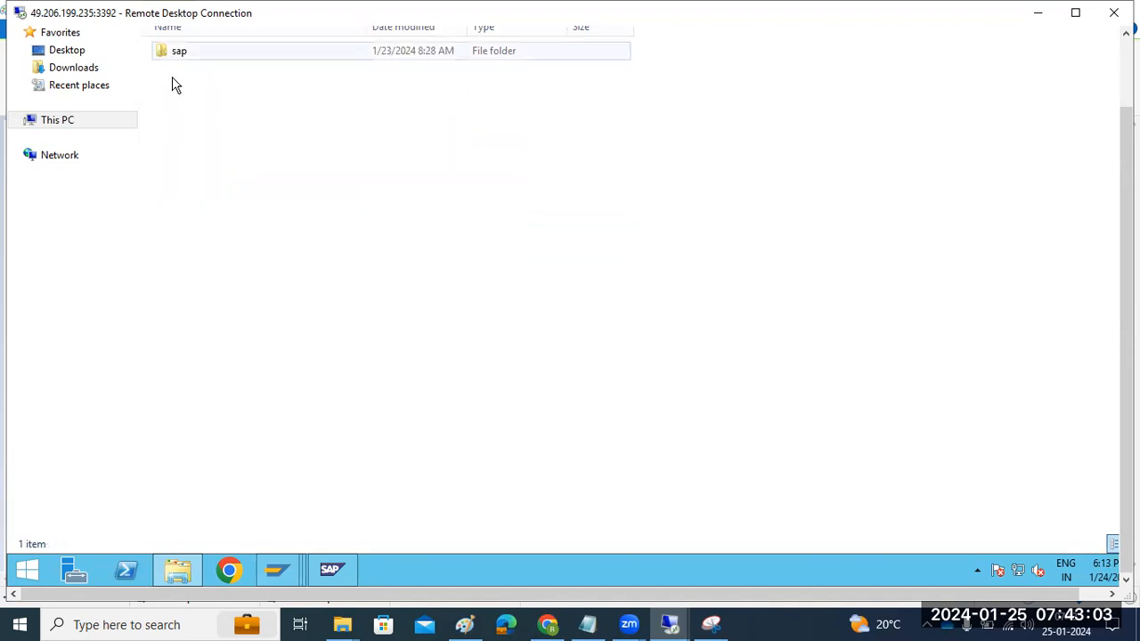
pyautogui.doubleClick(173, 55)
pyautogui.click(193, 160)
pyautogui.doubleClick(194, 160)
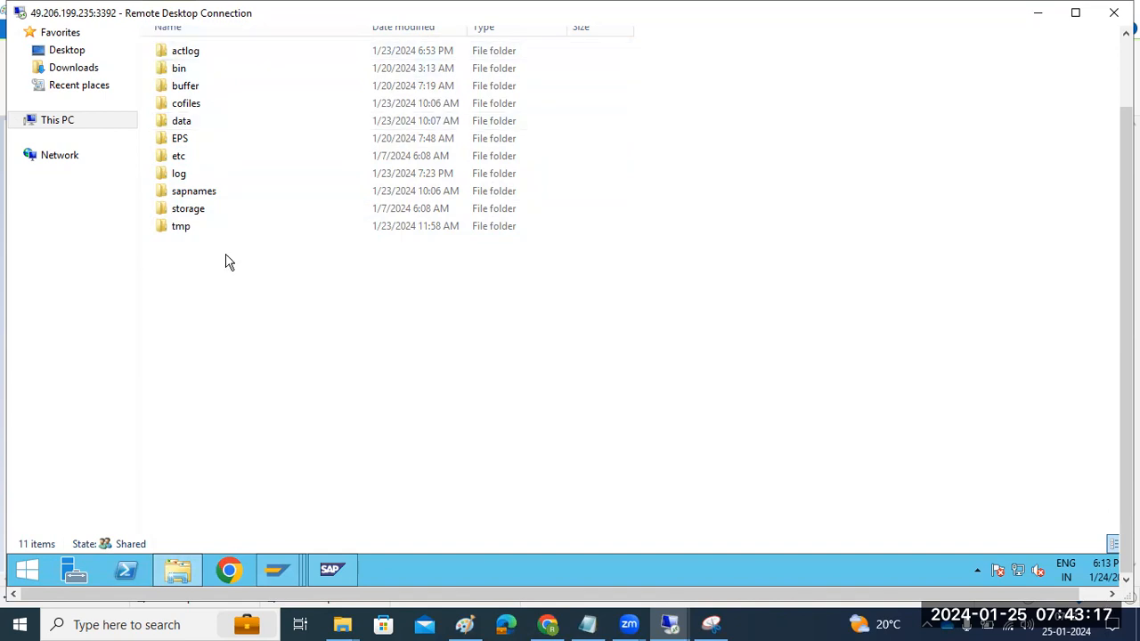
pyautogui.moveTo(291, 568)
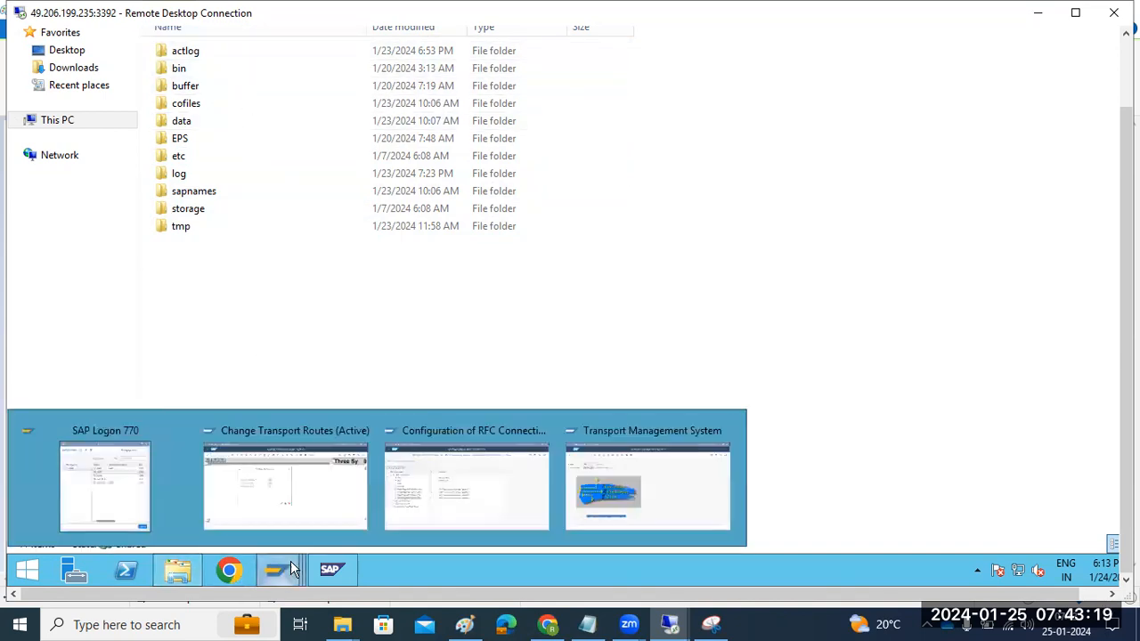
# Return to the Three-System Group settings and accept them to generate the standard transport routes
pyautogui.click(323, 476)
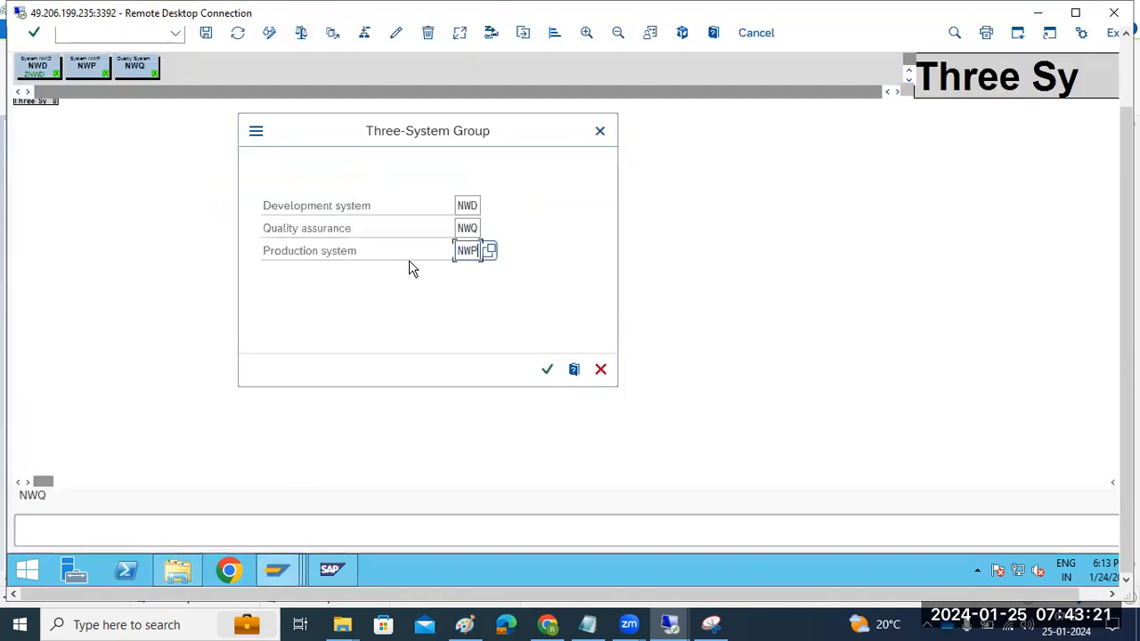
pyautogui.click(547, 369)
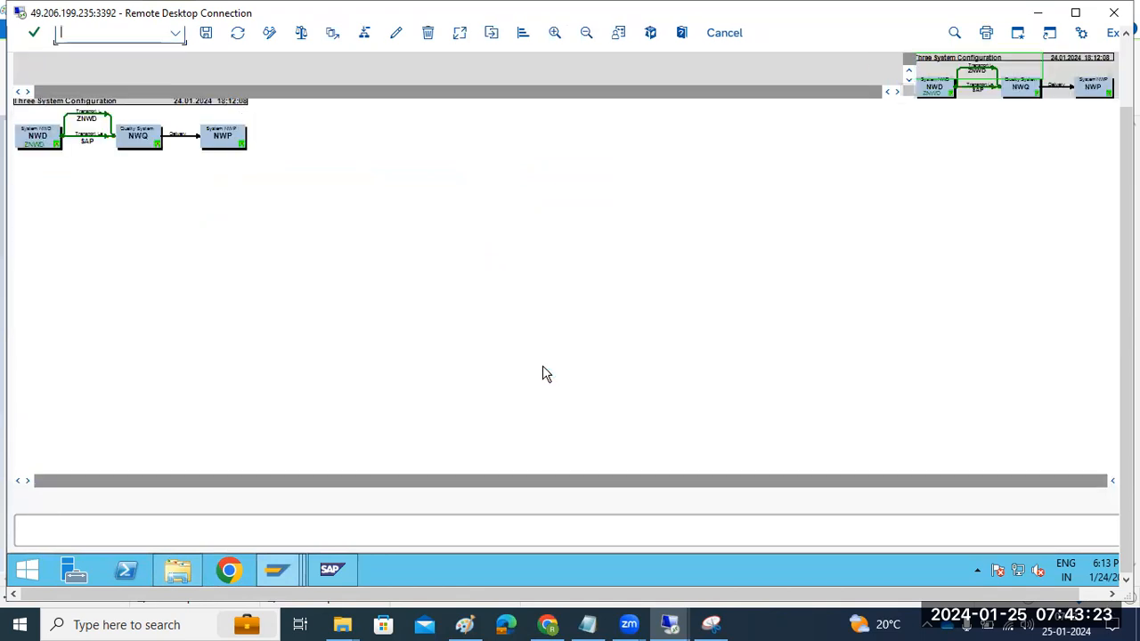
pyautogui.moveTo(1127, 343); pyautogui.dragTo(1127, 259)
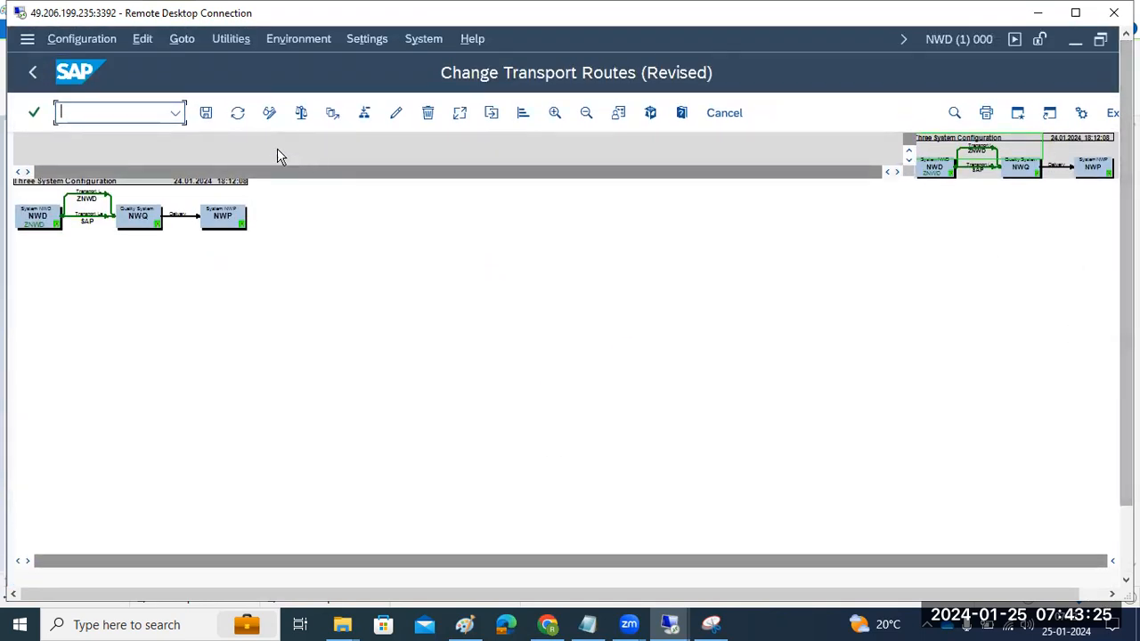
# Save the generated routes as Three System Configuration, then distribute and activate them, dismissing the Internet Explorer notice
pyautogui.click(206, 113)
pyautogui.moveTo(193, 486); pyautogui.dragTo(232, 311)
pyautogui.click(359, 440)
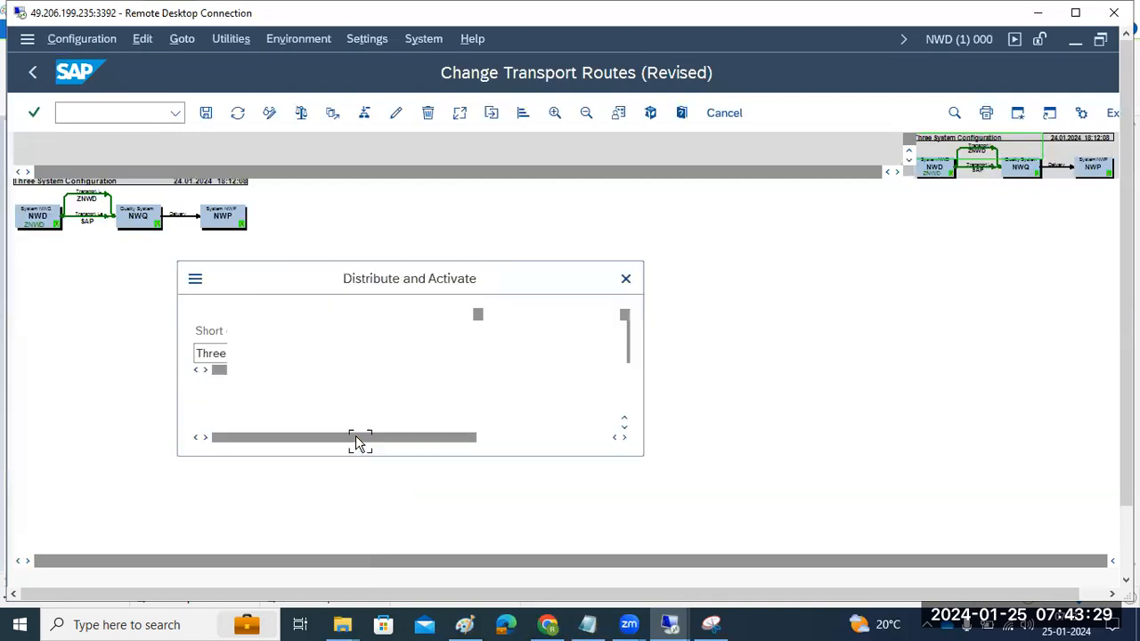
pyautogui.click(705, 224)
pyautogui.press('Return')
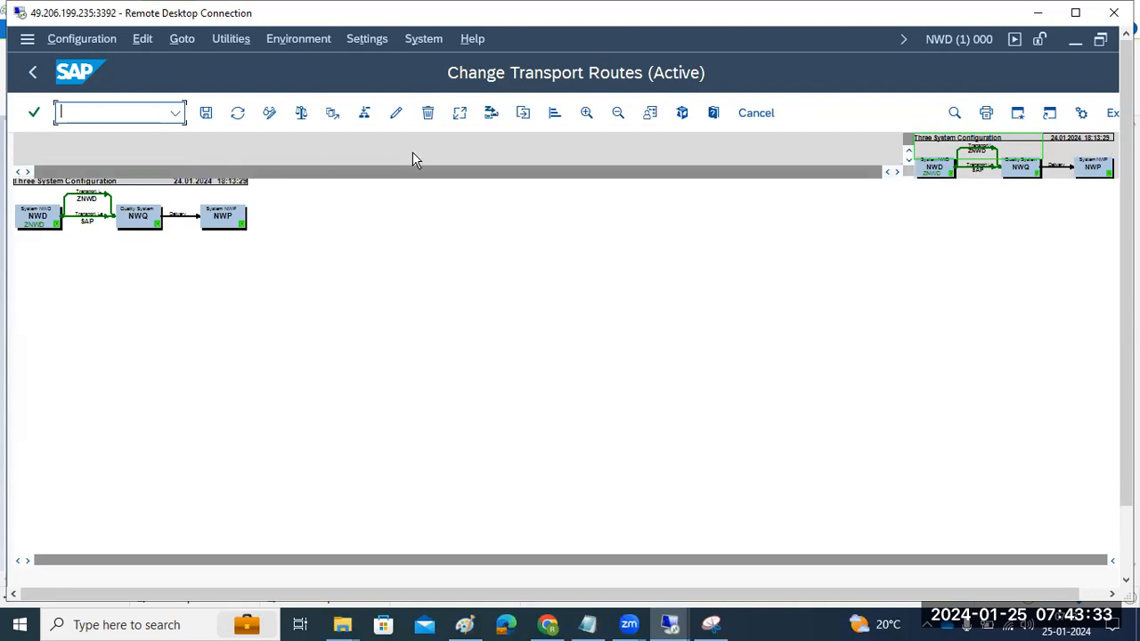
# Enlarge the route diagram, then save the Three System Configuration again and distribute and activate it
pyautogui.click(586, 115)
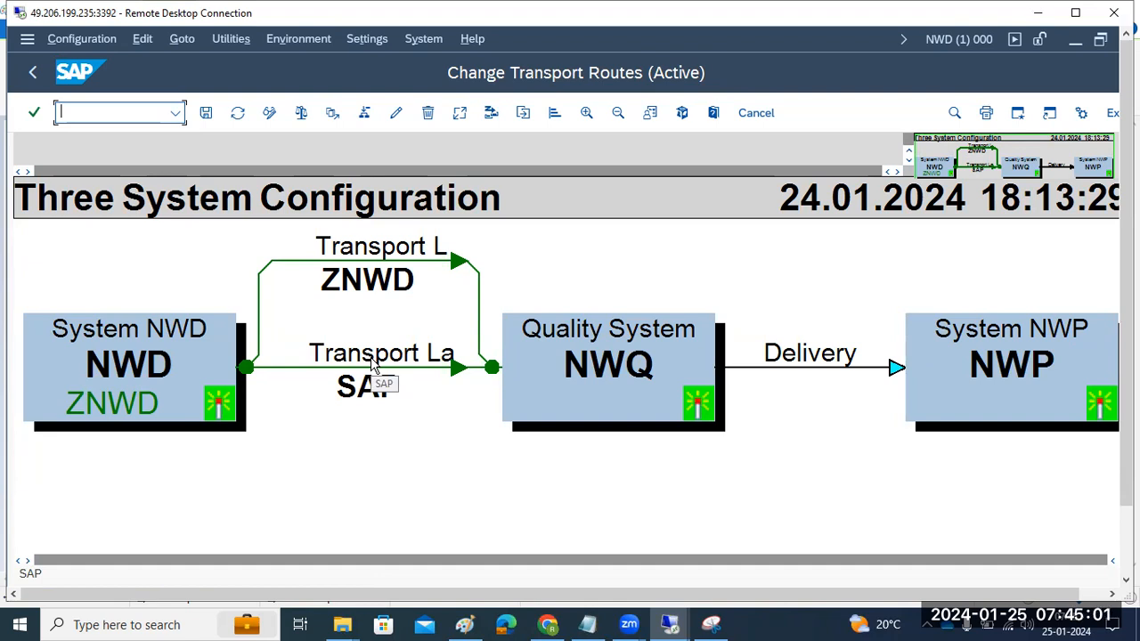
pyautogui.click(205, 112)
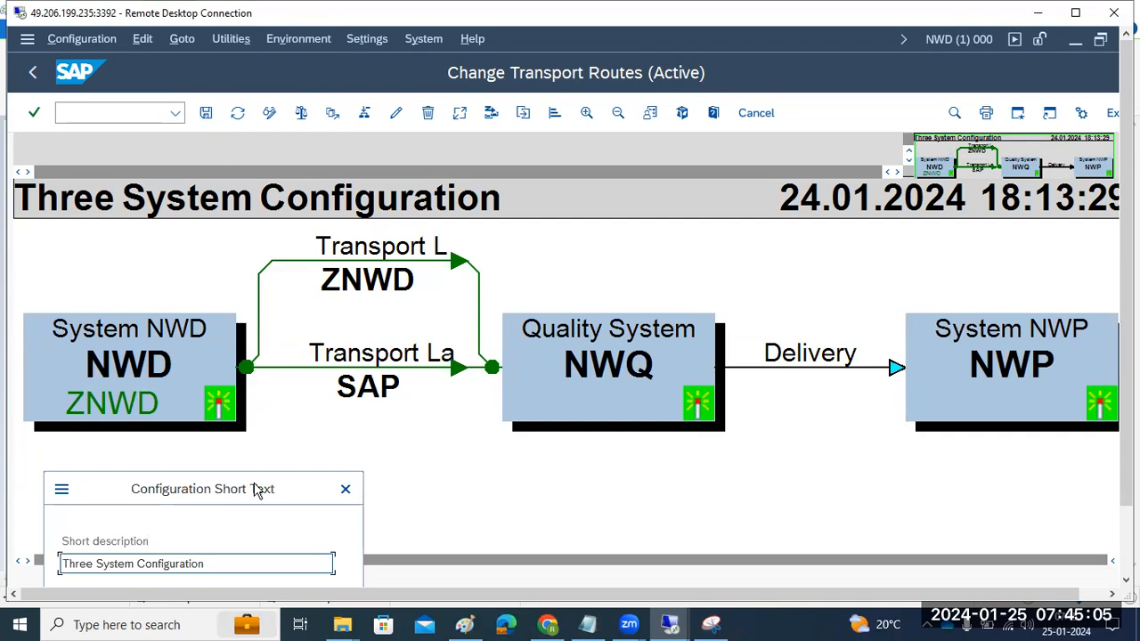
pyautogui.click(345, 480)
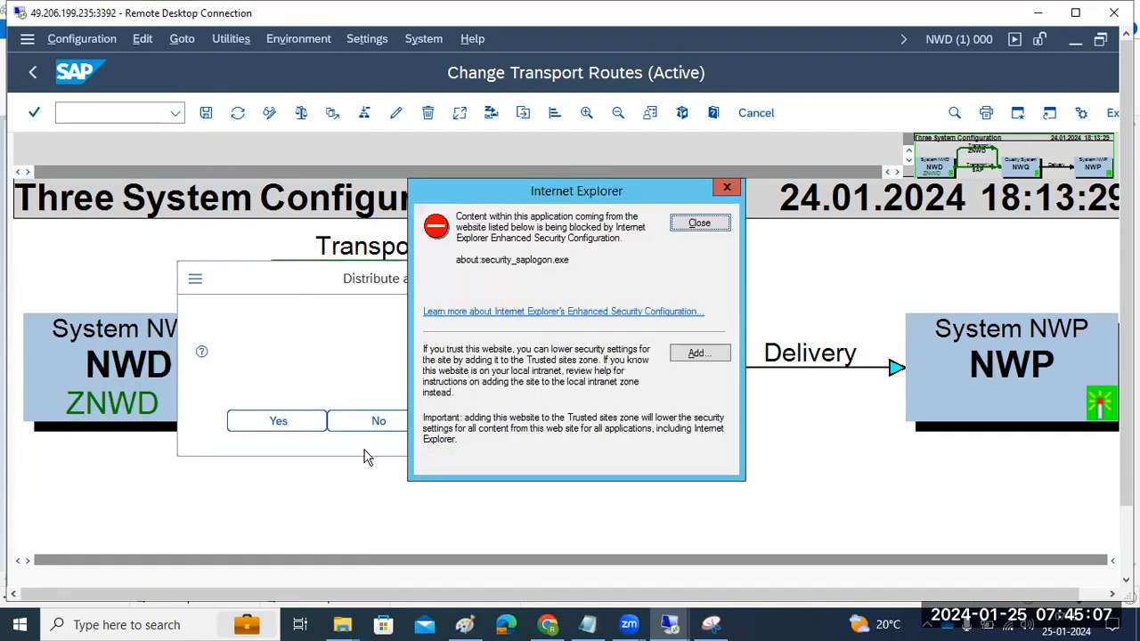
pyautogui.click(305, 425)
pyautogui.click(700, 224)
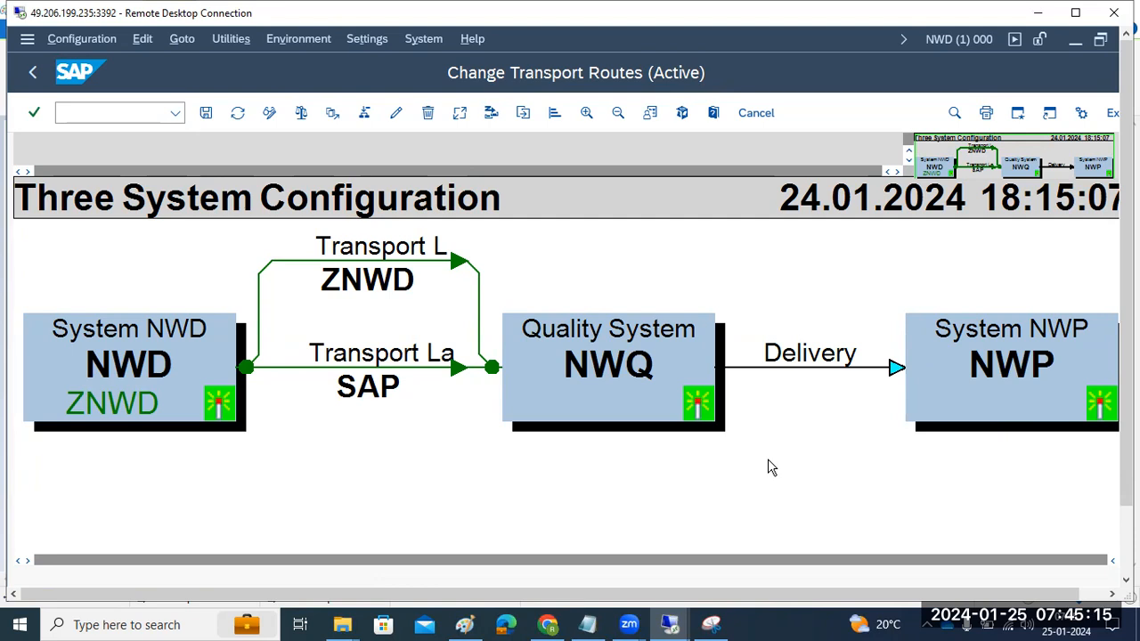
# Go back to the Transport Management System start screen and open the system overview of DOMAIN_NWD
pyautogui.click(33, 75)
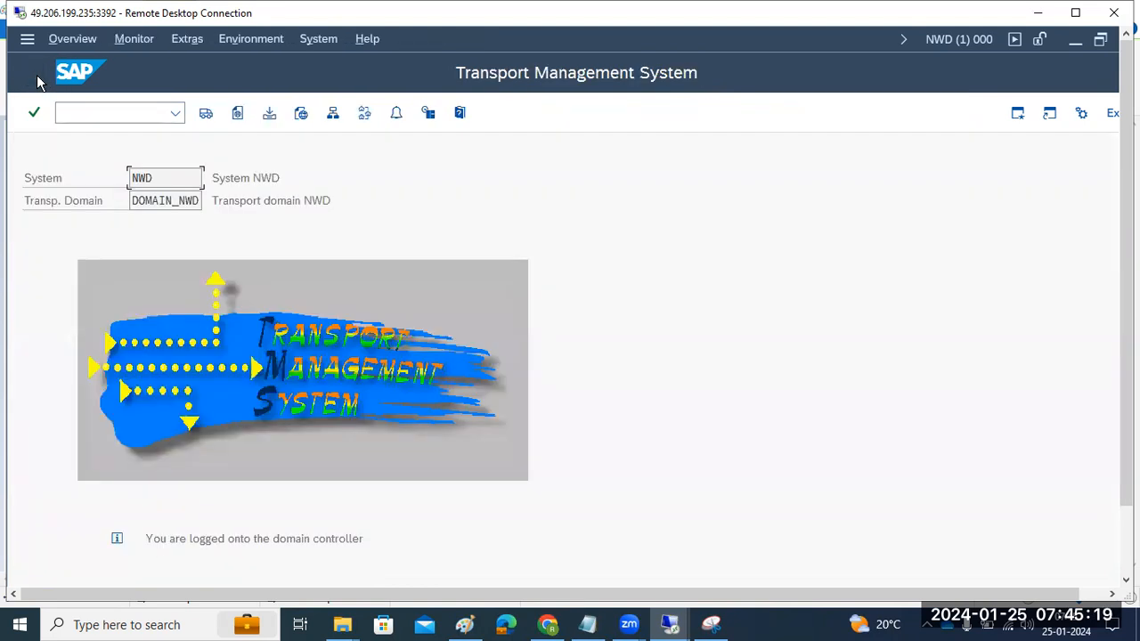
pyautogui.hotkey('alt', 'o')
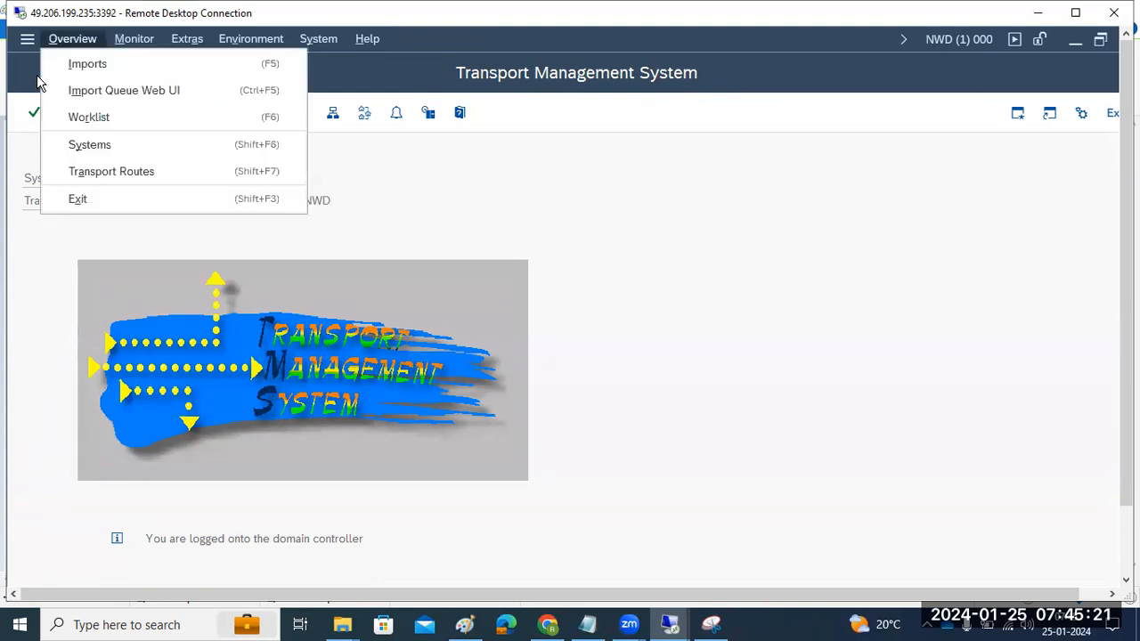
pyautogui.click(543, 294)
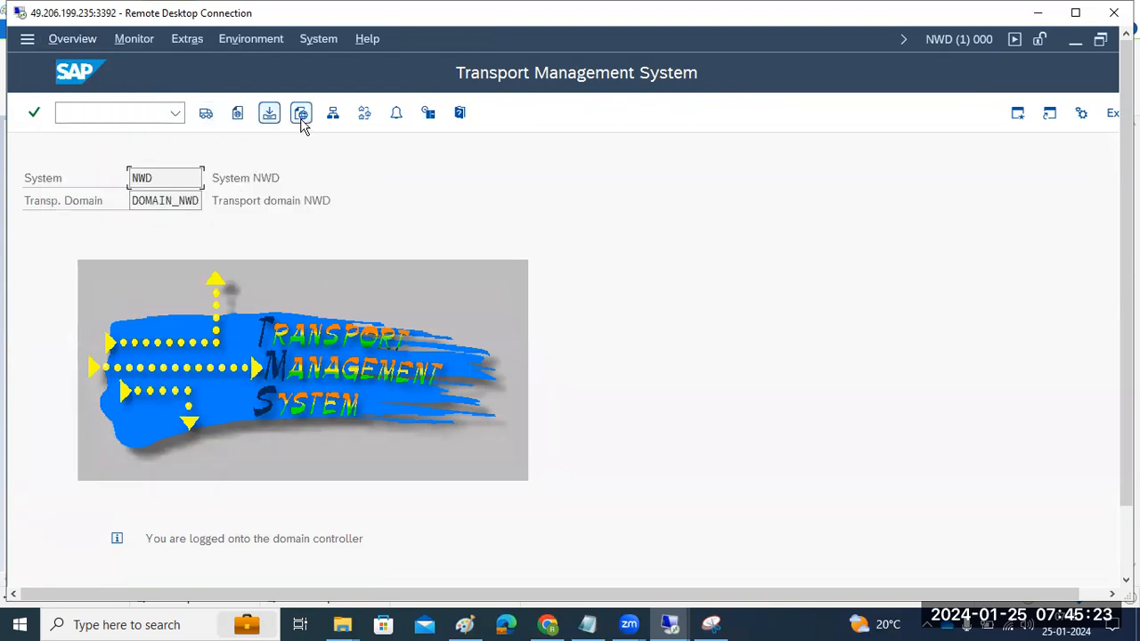
pyautogui.click(333, 113)
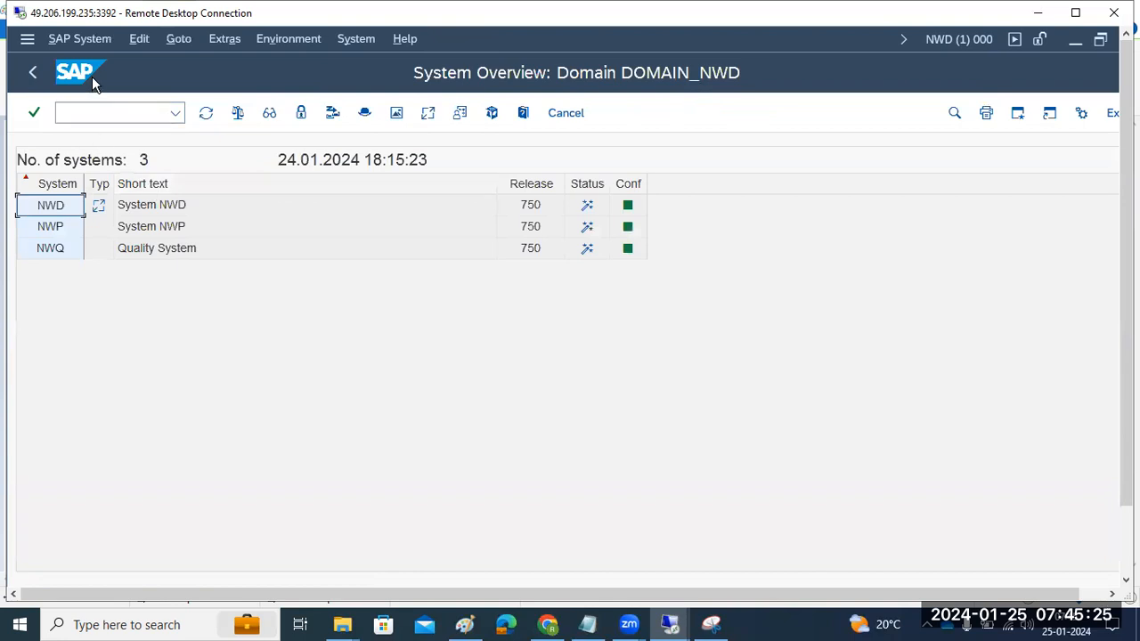
# Switch to the Paint notes, deselect the T Layers text to review the landscape diagram, and return to the DOMAIN_NWD system overview
pyautogui.hotkey('alt', 's')
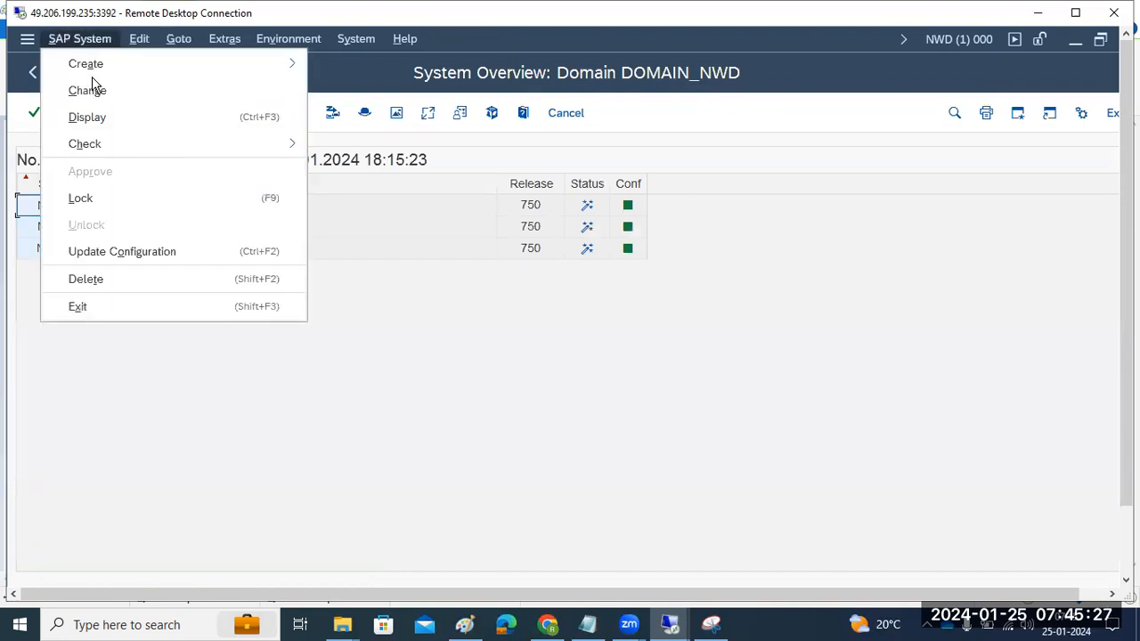
pyautogui.click(465, 625)
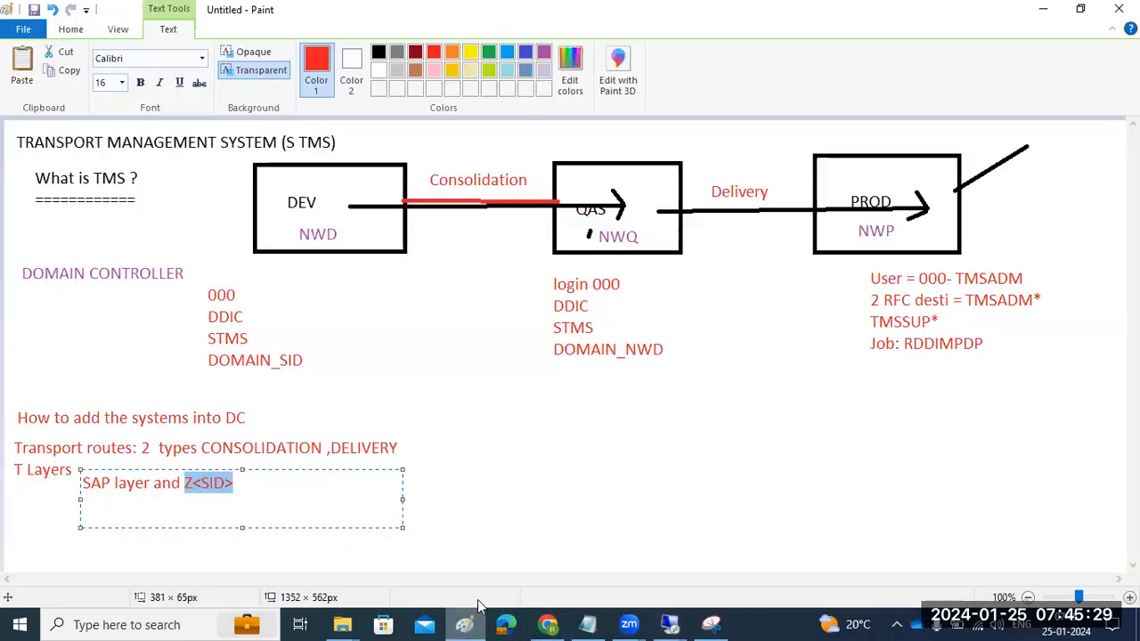
pyautogui.click(498, 437)
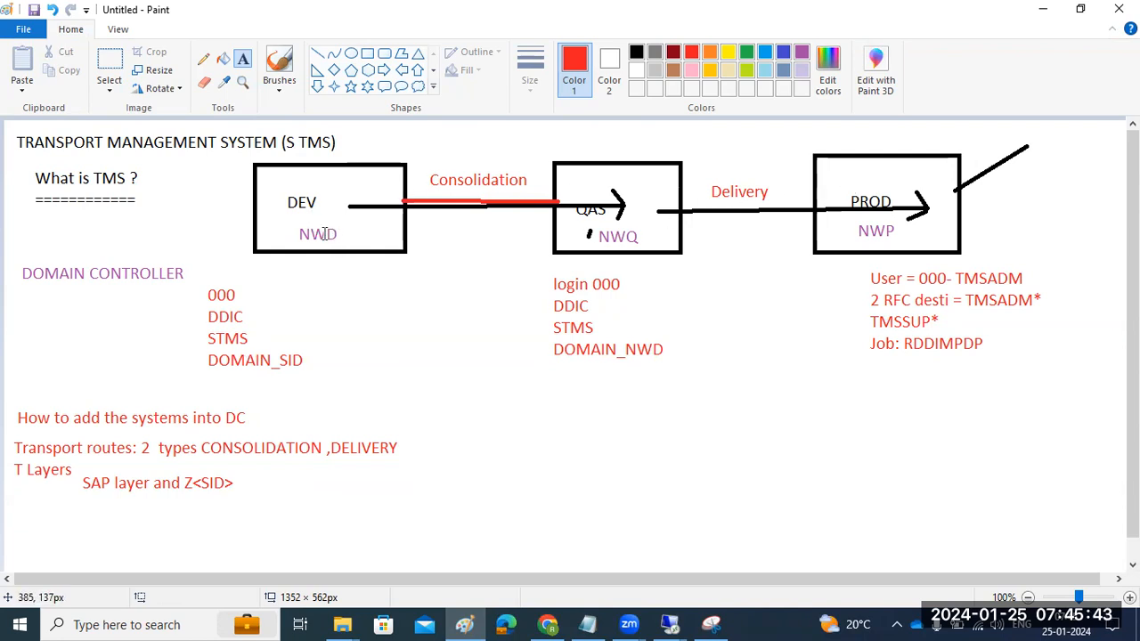
pyautogui.moveTo(670, 624)
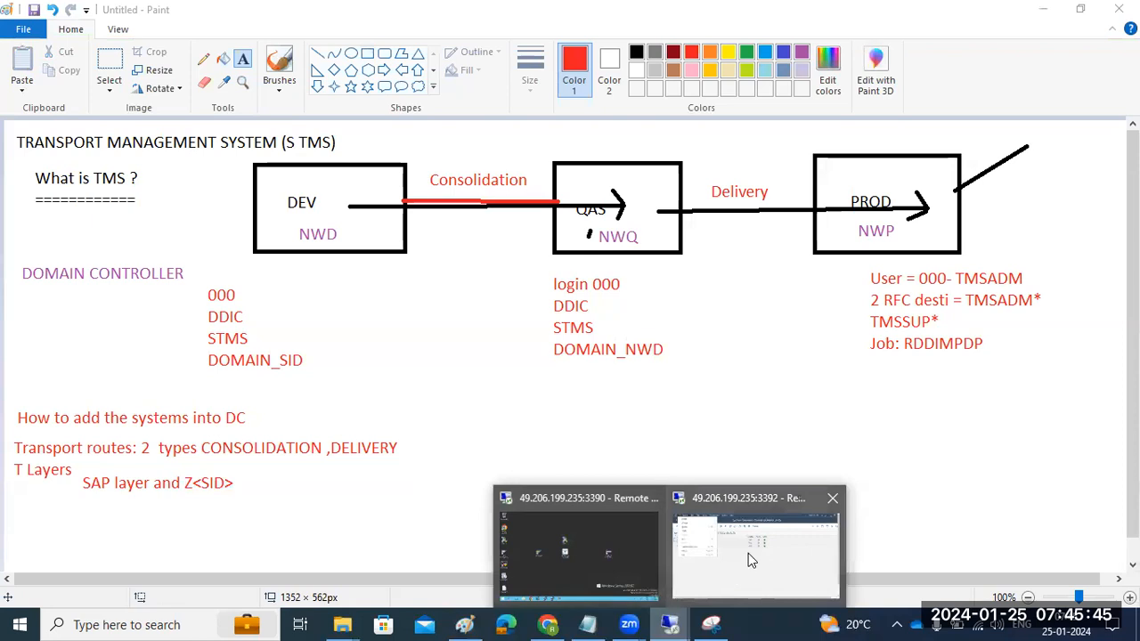
pyautogui.click(655, 520)
pyautogui.click(496, 356)
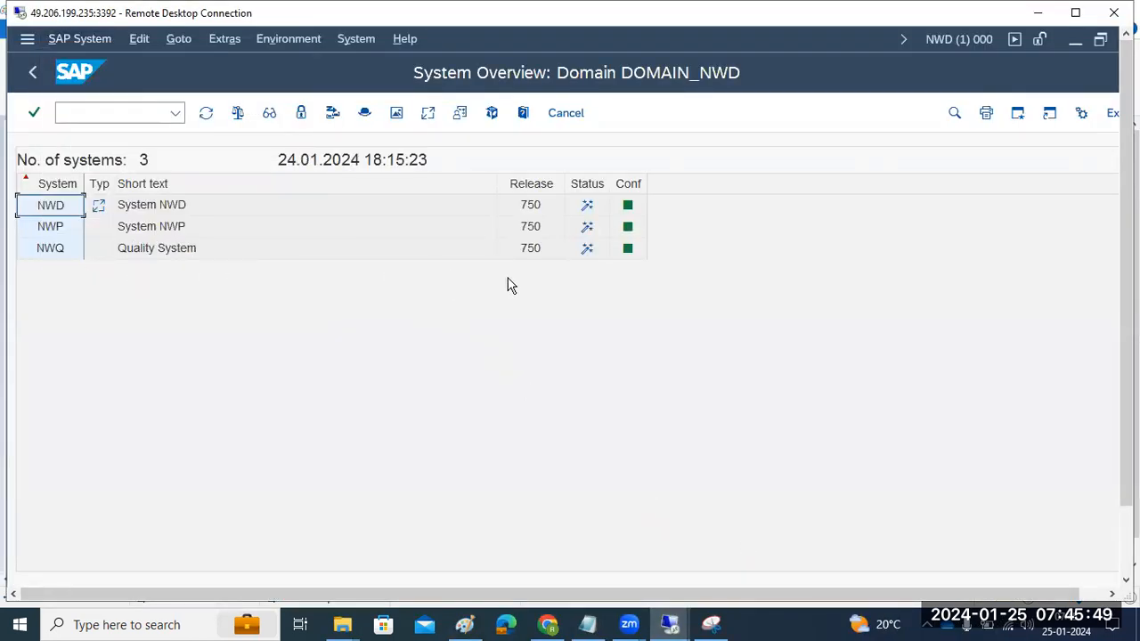
# Create a virtual system VIR with description VIR, using NWD as communication system, then save it and distribute the TMS configuration
pyautogui.click(32, 36)
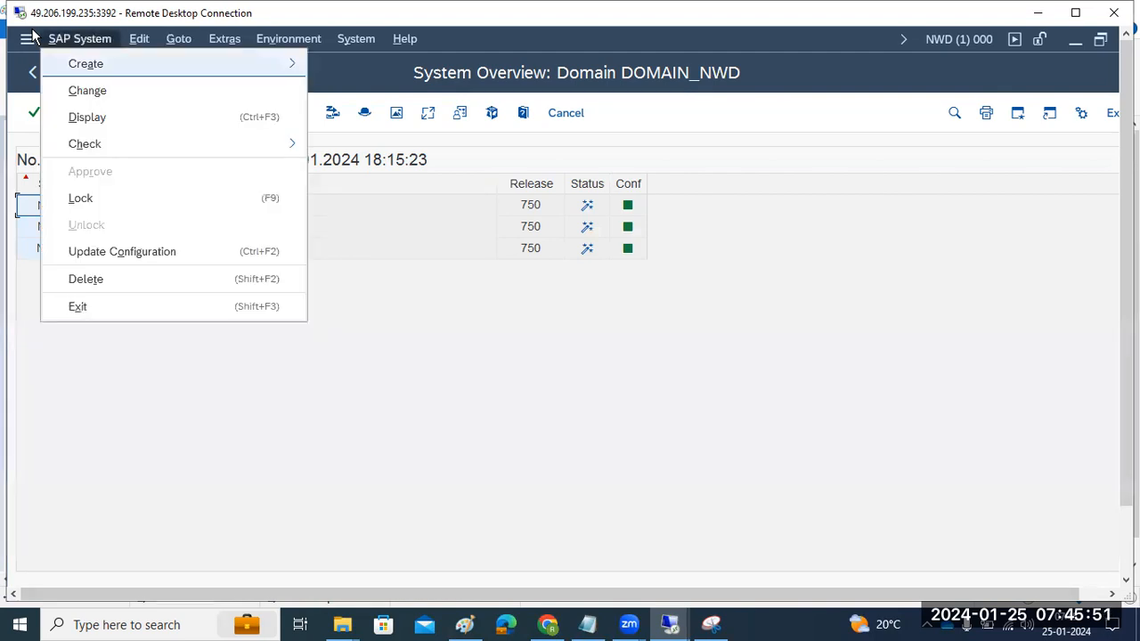
pyautogui.press('Right')
pyautogui.press('Return')
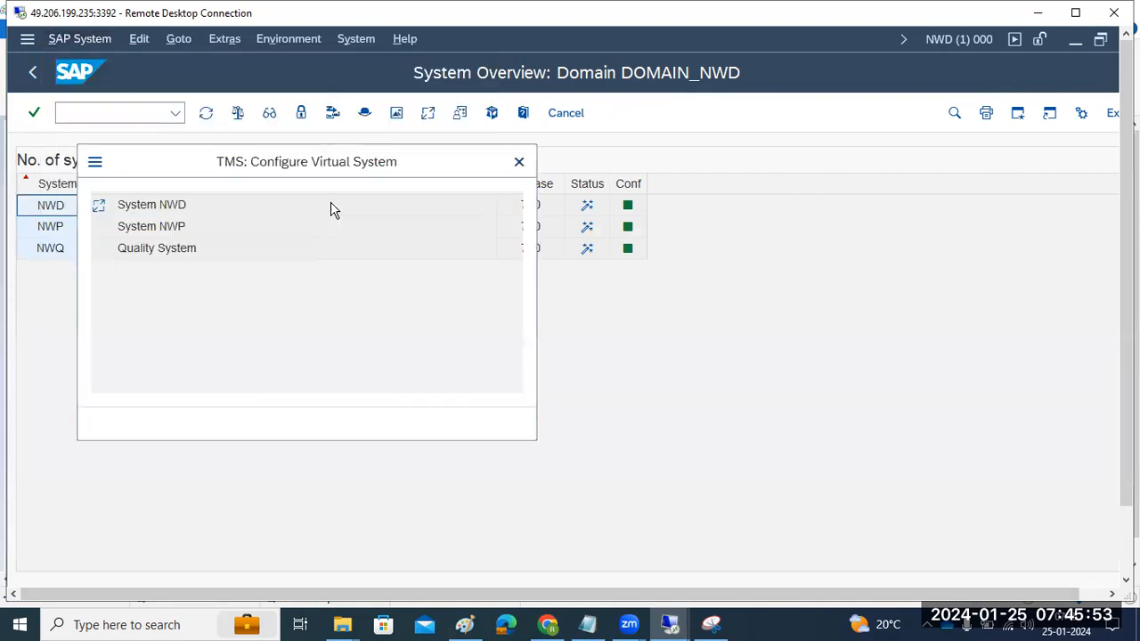
pyautogui.doubleClick(330, 208)
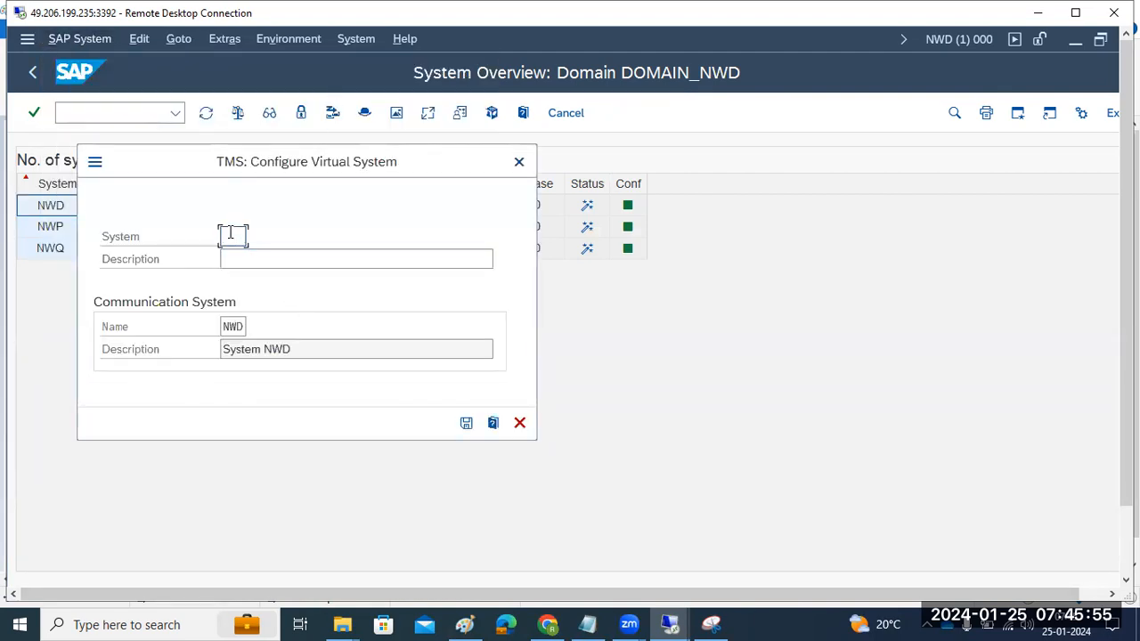
pyautogui.write('NW')
pyautogui.press('BackSpace')
pyautogui.press('BackSpace')
pyautogui.click(245, 258)
pyautogui.write('VIR')
pyautogui.click(465, 425)
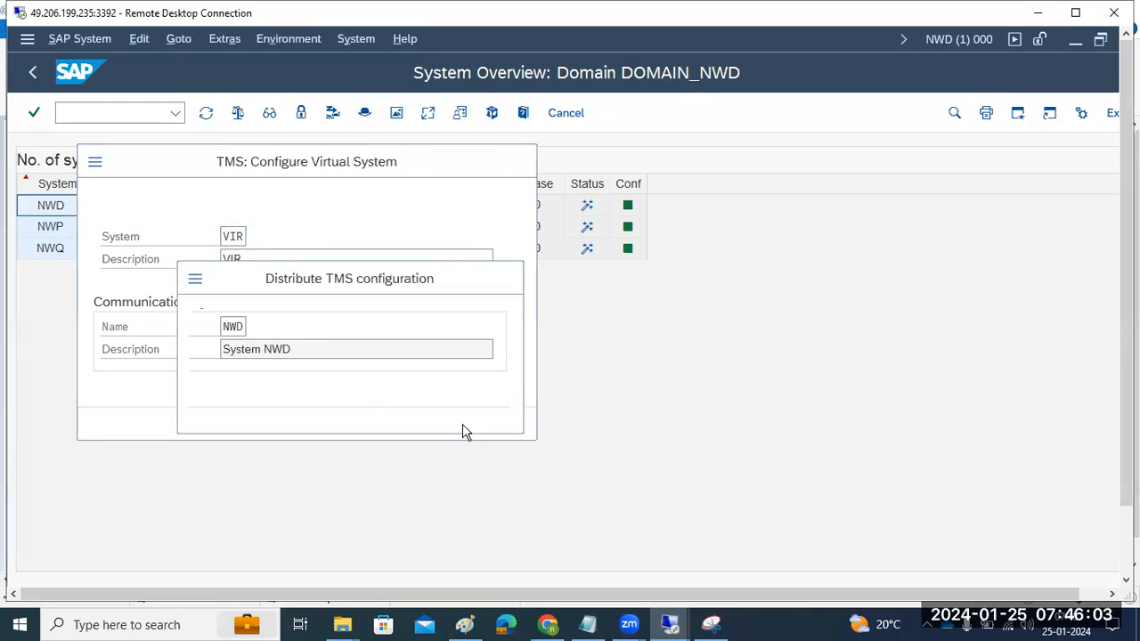
pyautogui.click(303, 398)
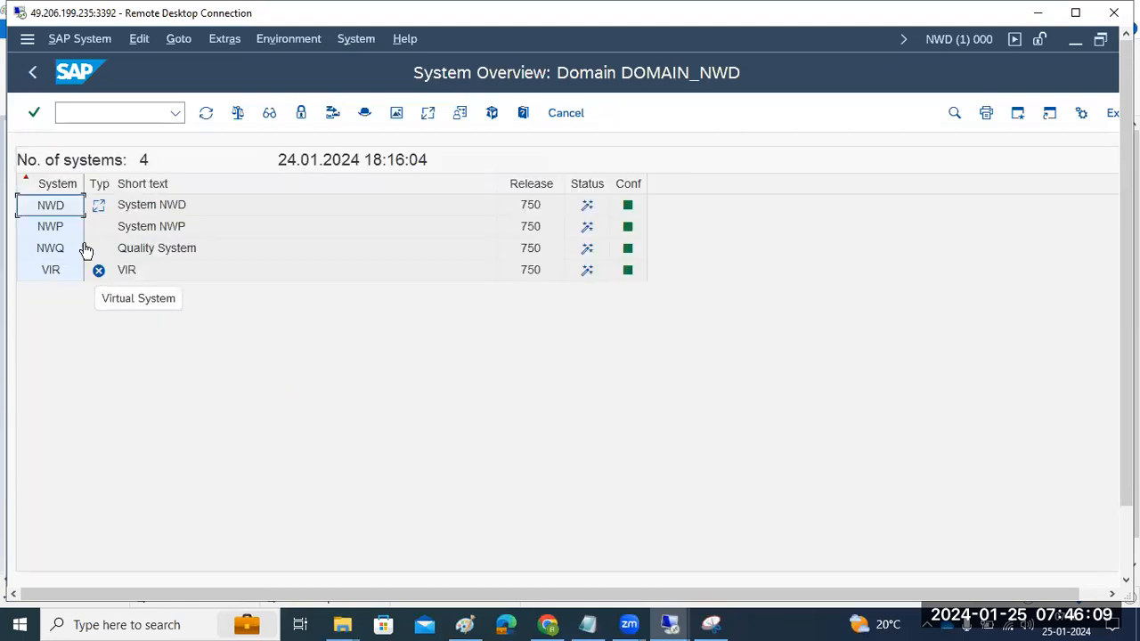
# Open the transport routes from the TMS start screen, switch to change mode, and place VIR in the route diagram below NWP
pyautogui.click(36, 83)
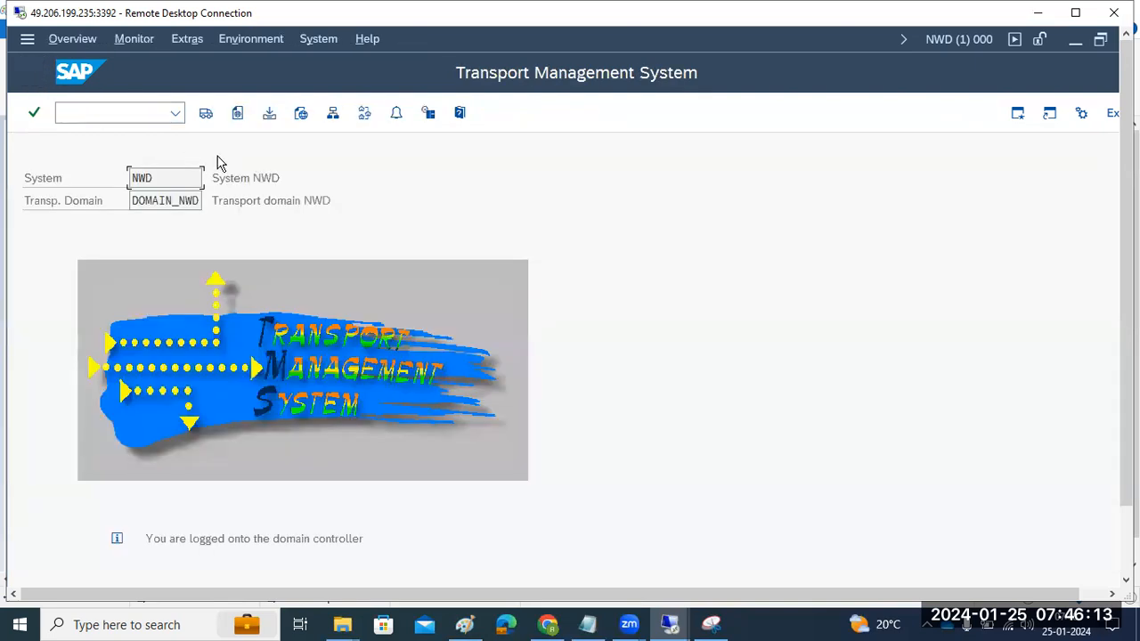
pyautogui.click(364, 114)
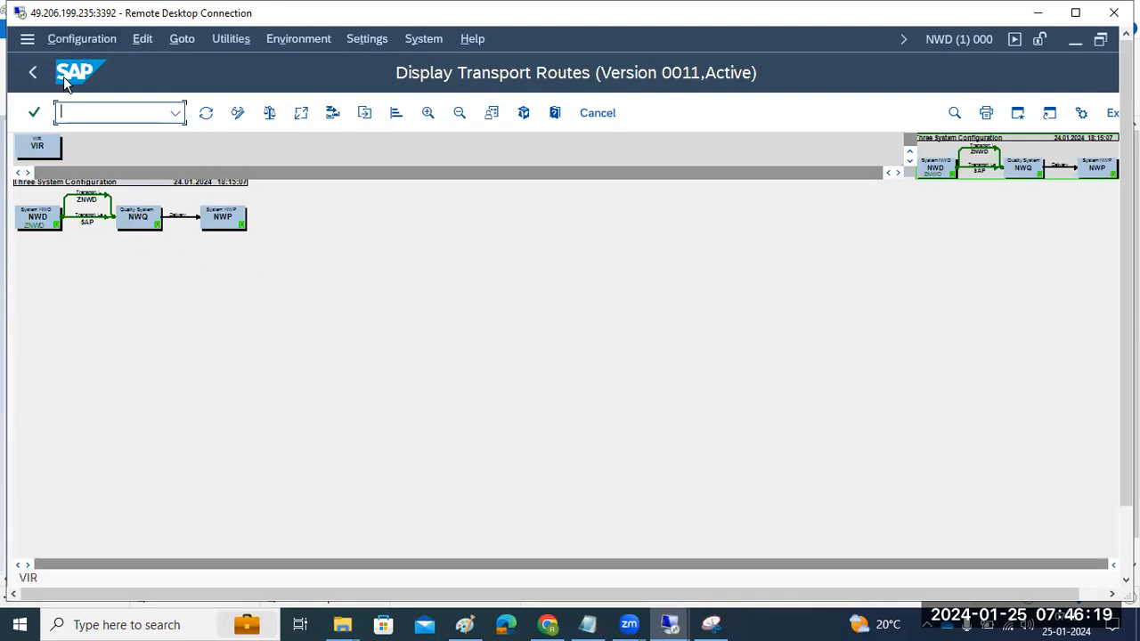
pyautogui.click(82, 38)
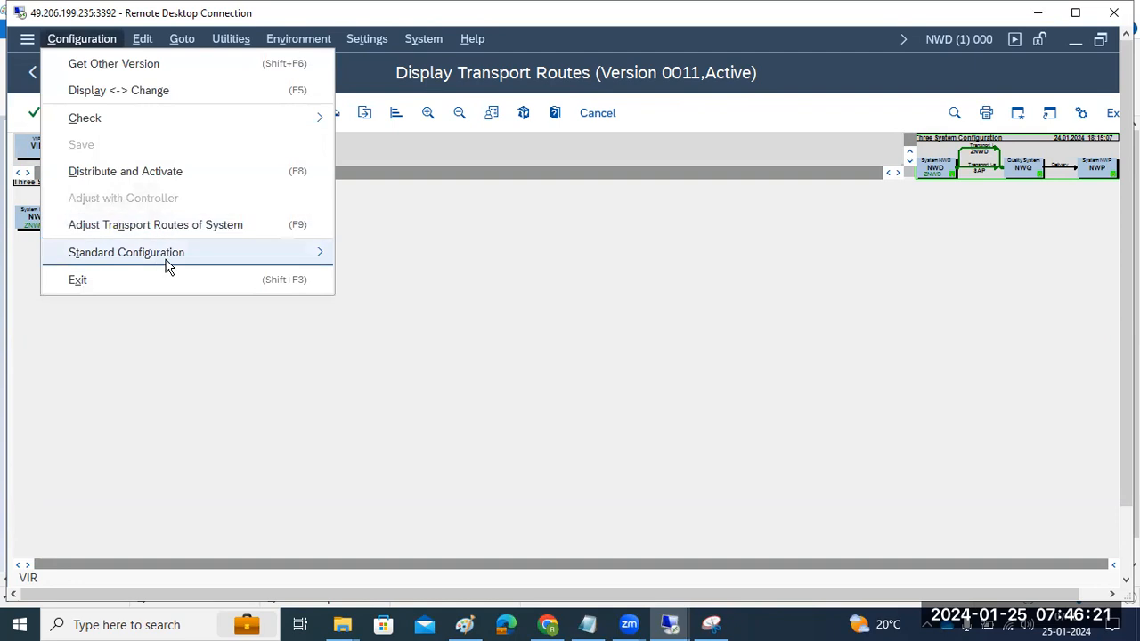
pyautogui.moveTo(258, 255)
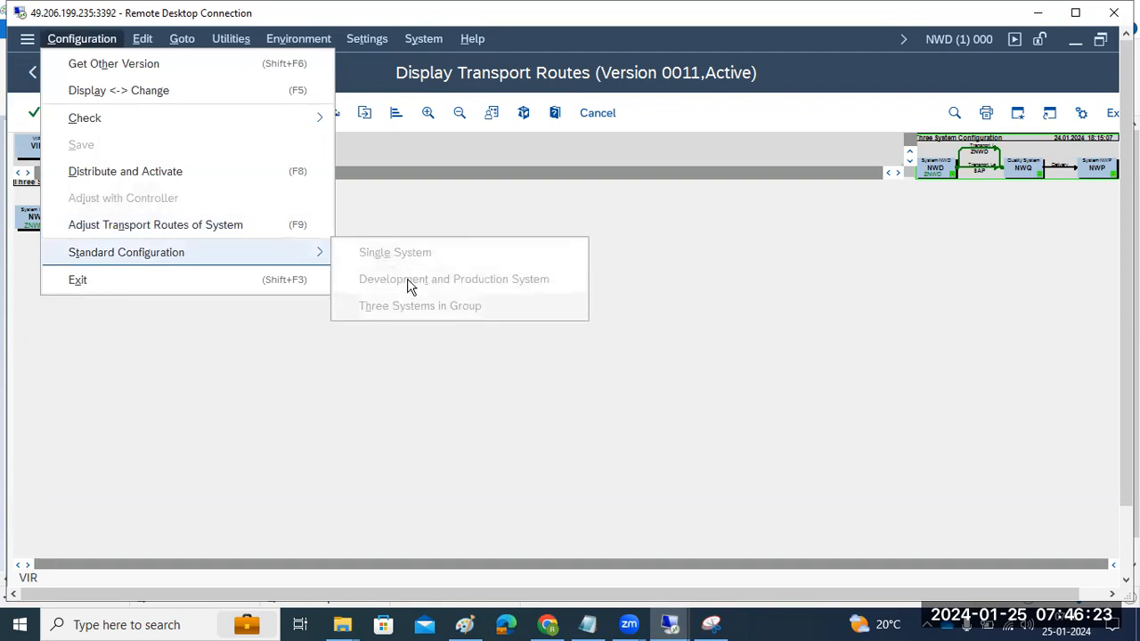
pyautogui.click(374, 319)
pyautogui.click(237, 112)
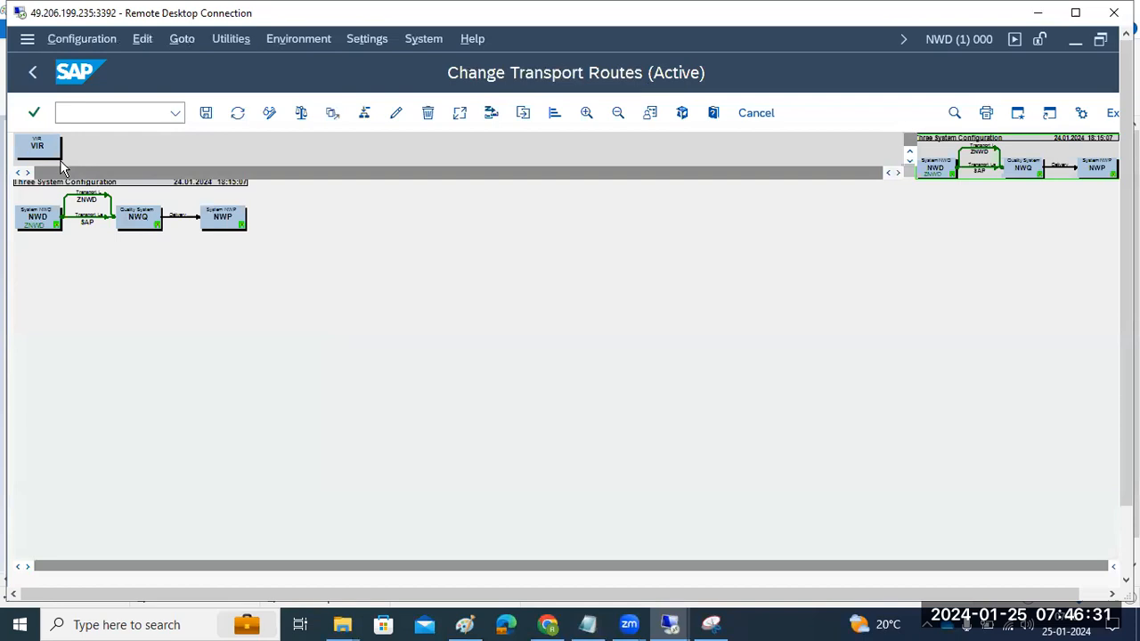
pyautogui.moveTo(38, 147); pyautogui.dragTo(331, 324)
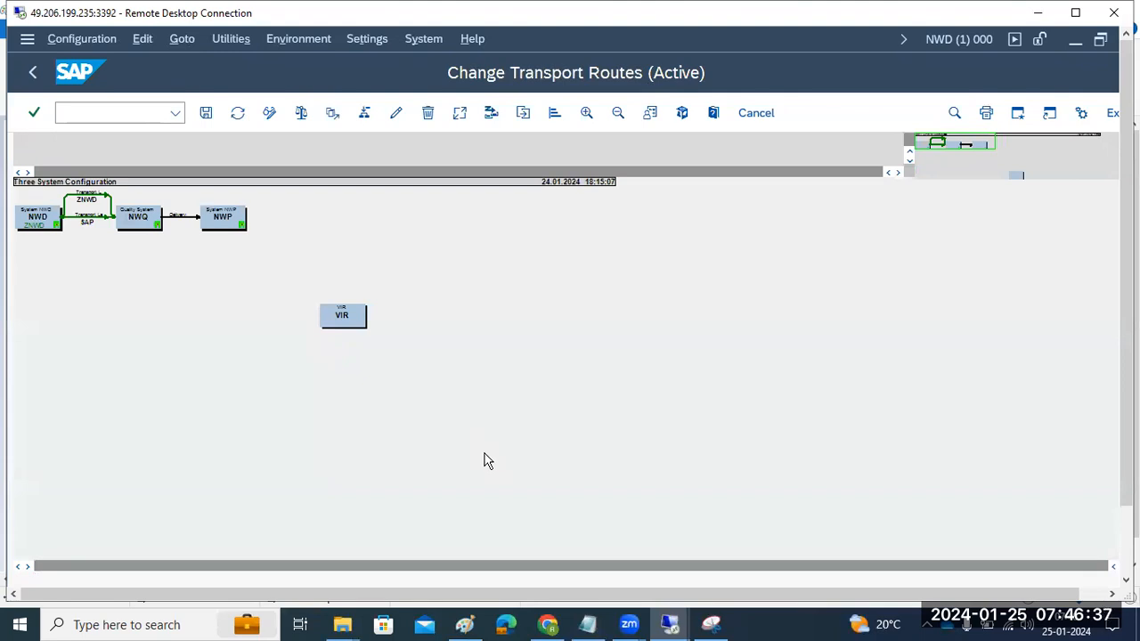
pyautogui.click(586, 112)
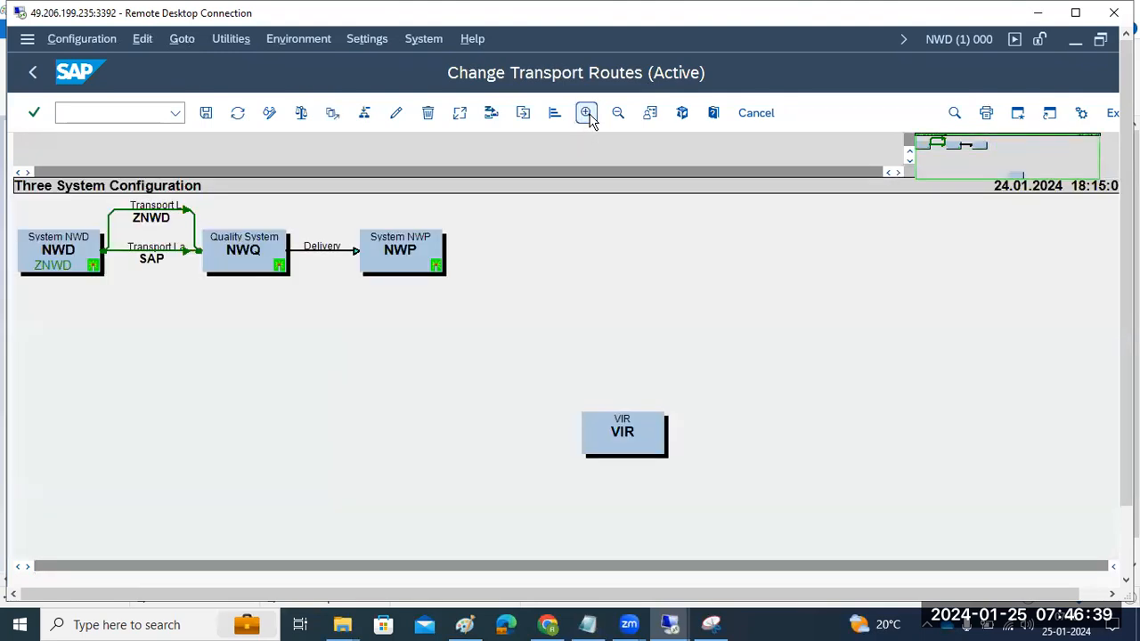
pyautogui.click(586, 112)
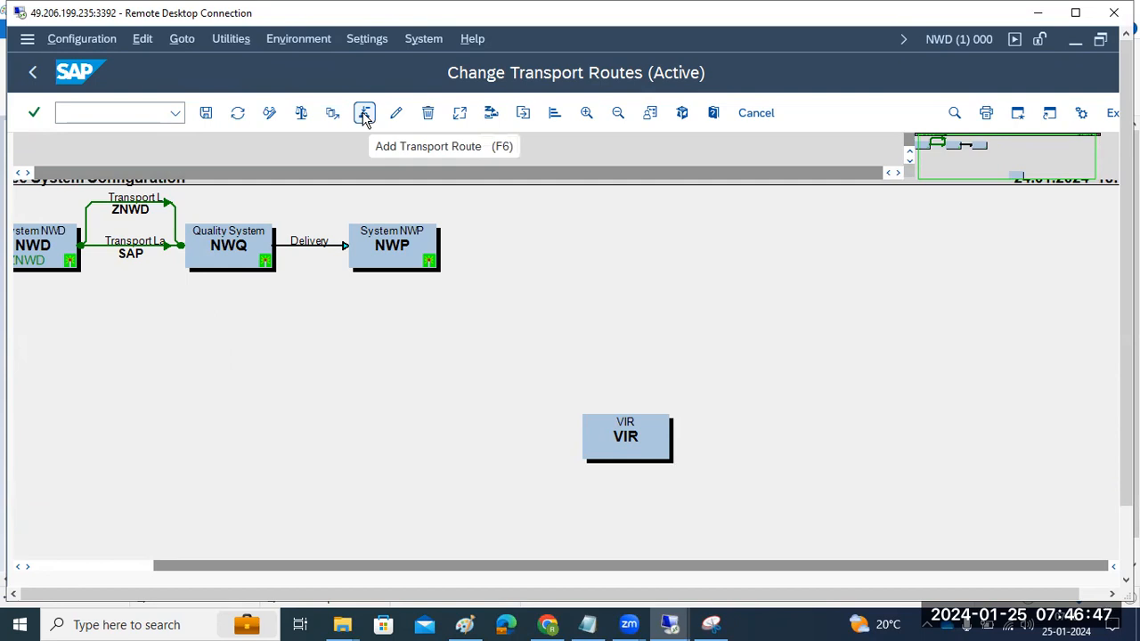
# Add a consolidation transport route from NWP to VIR with transport layer ZNWD
pyautogui.click(364, 113)
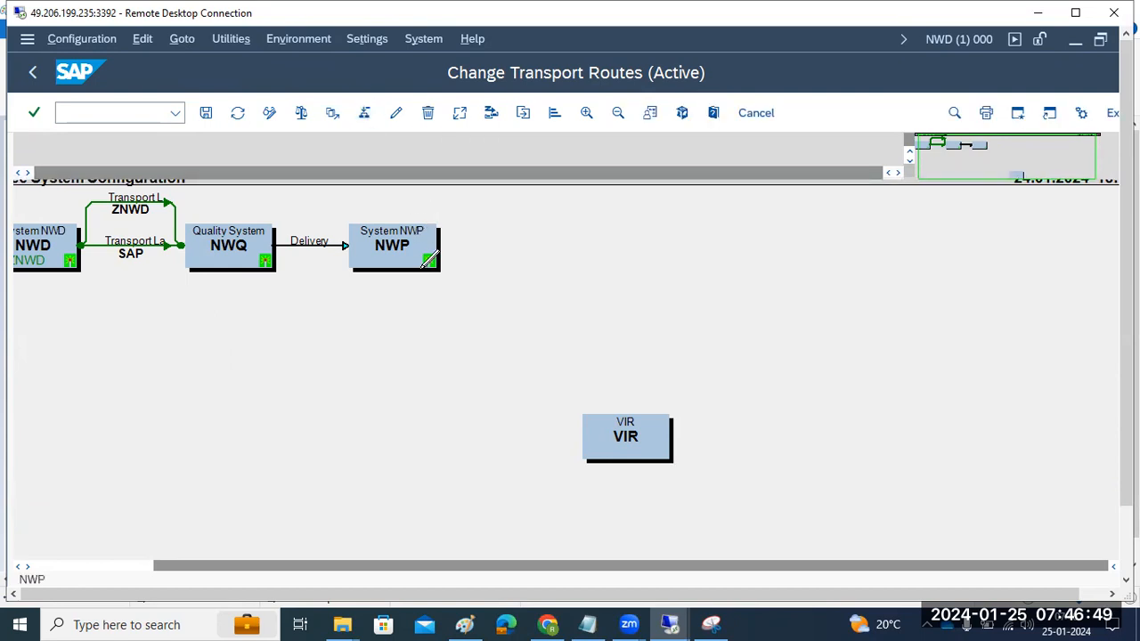
pyautogui.moveTo(420, 265); pyautogui.dragTo(606, 443)
pyautogui.click(447, 307)
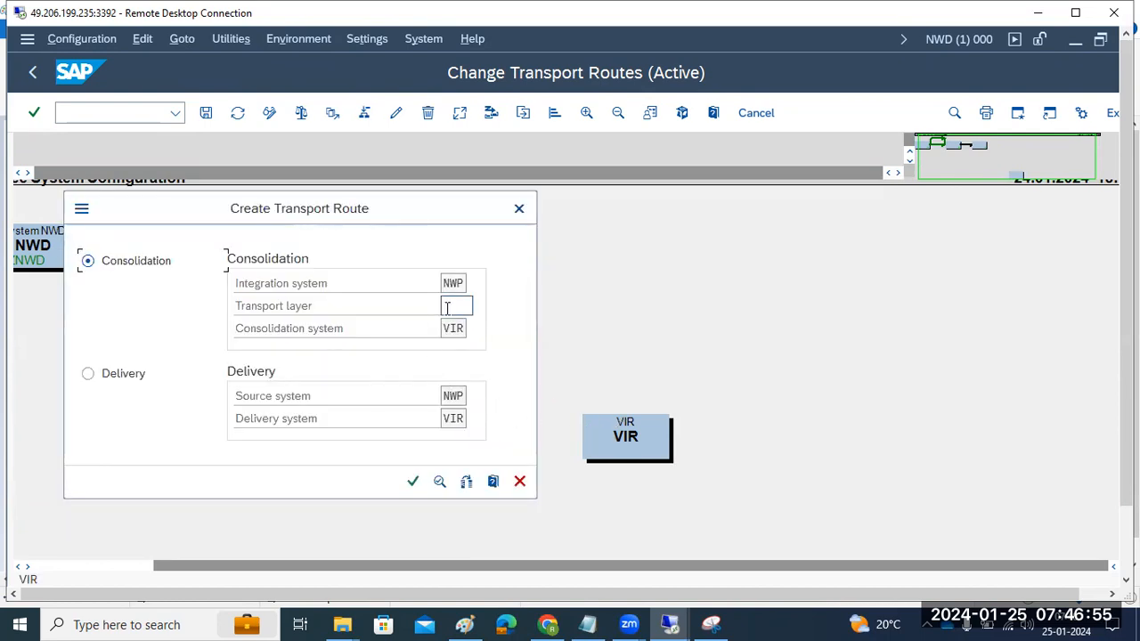
pyautogui.click(481, 306)
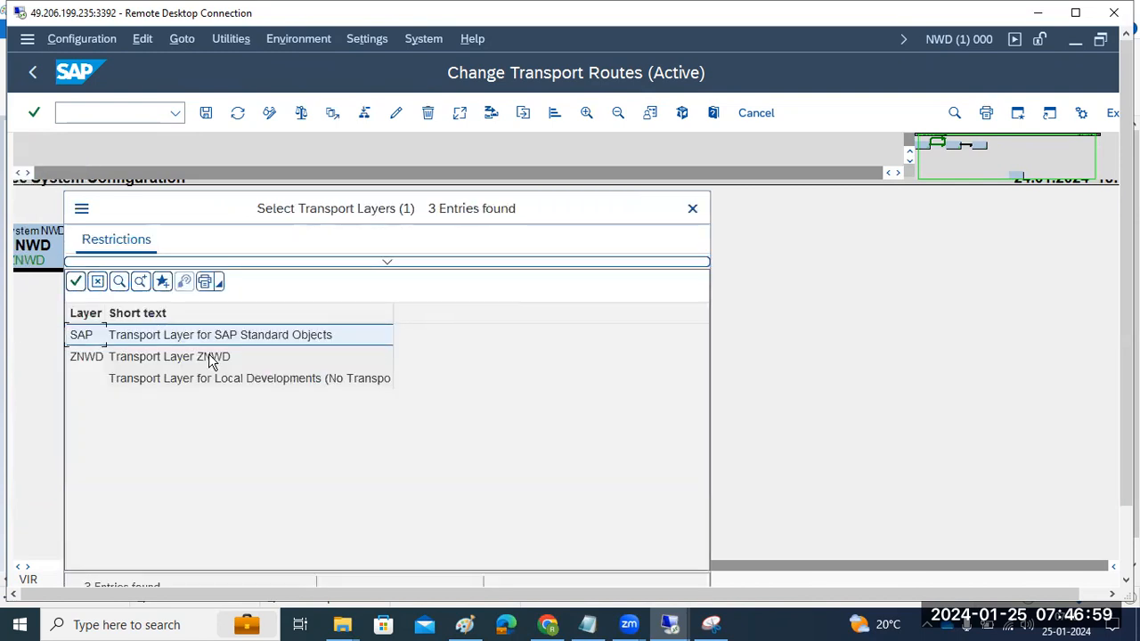
pyautogui.doubleClick(205, 356)
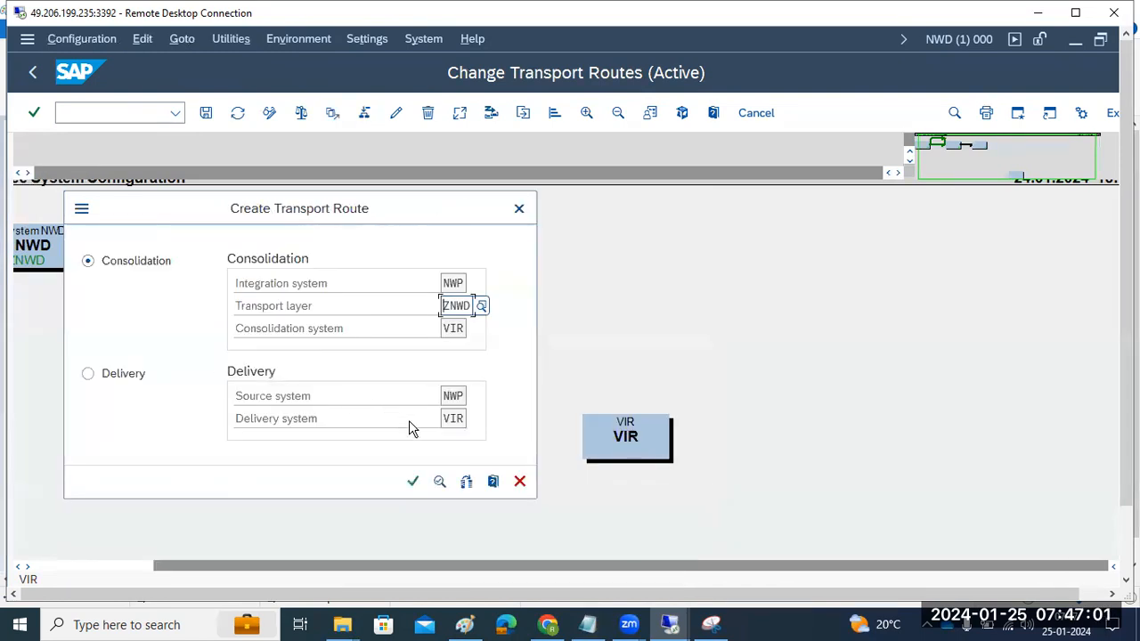
pyautogui.click(413, 482)
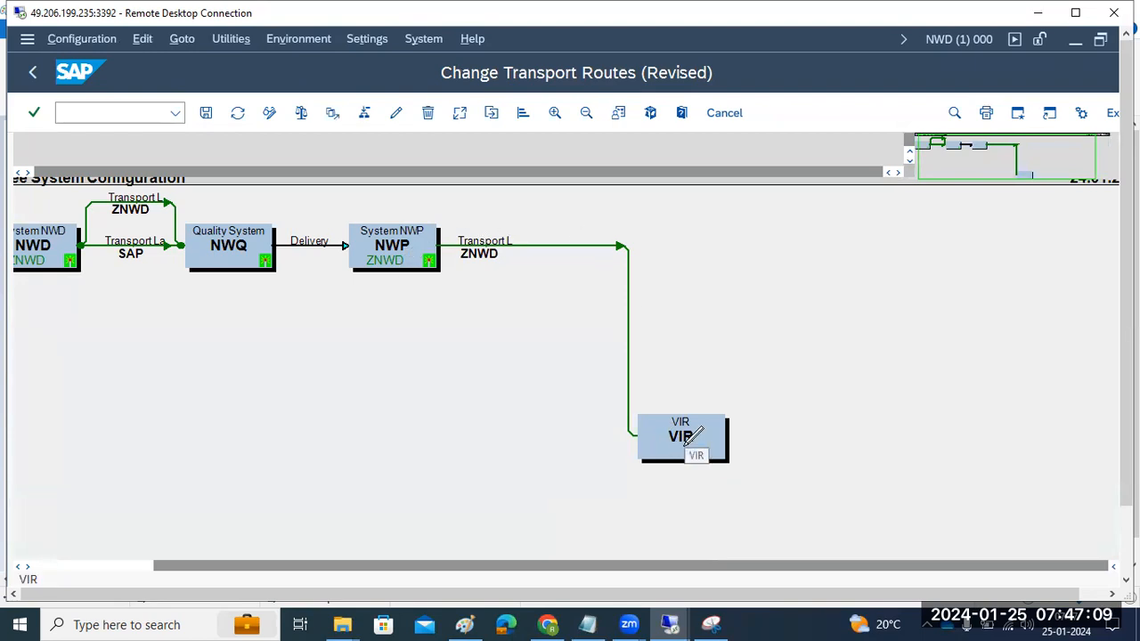
# Save the routes as Three System Configuration, distribute and activate them, dismiss the Internet Explorer notice, and leave the activation log
pyautogui.click(205, 114)
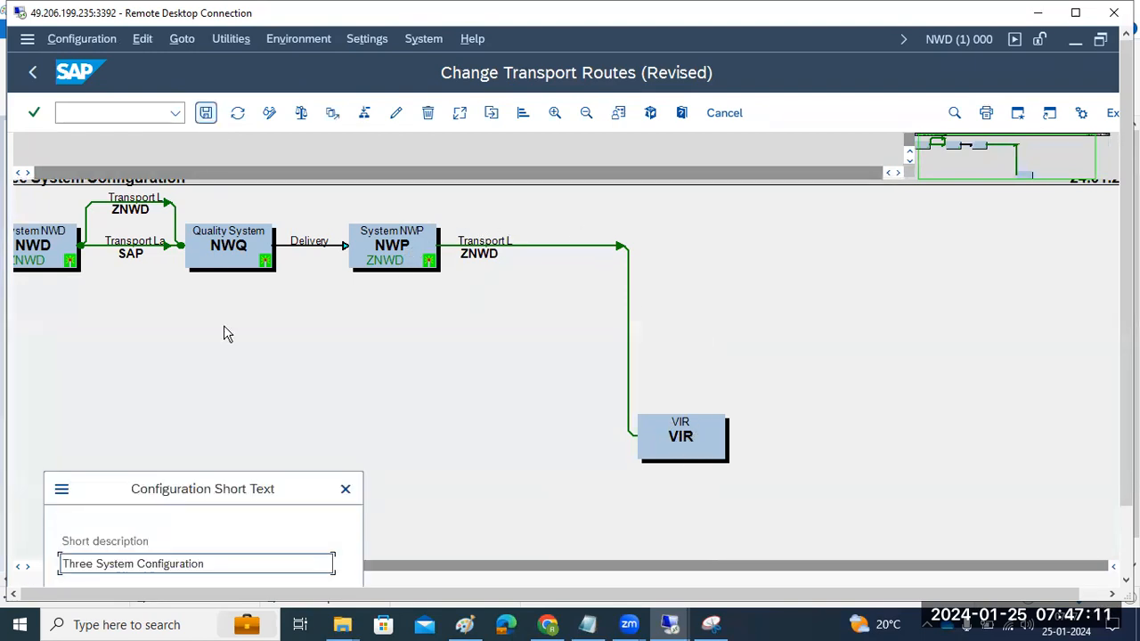
pyautogui.moveTo(294, 489); pyautogui.dragTo(329, 326)
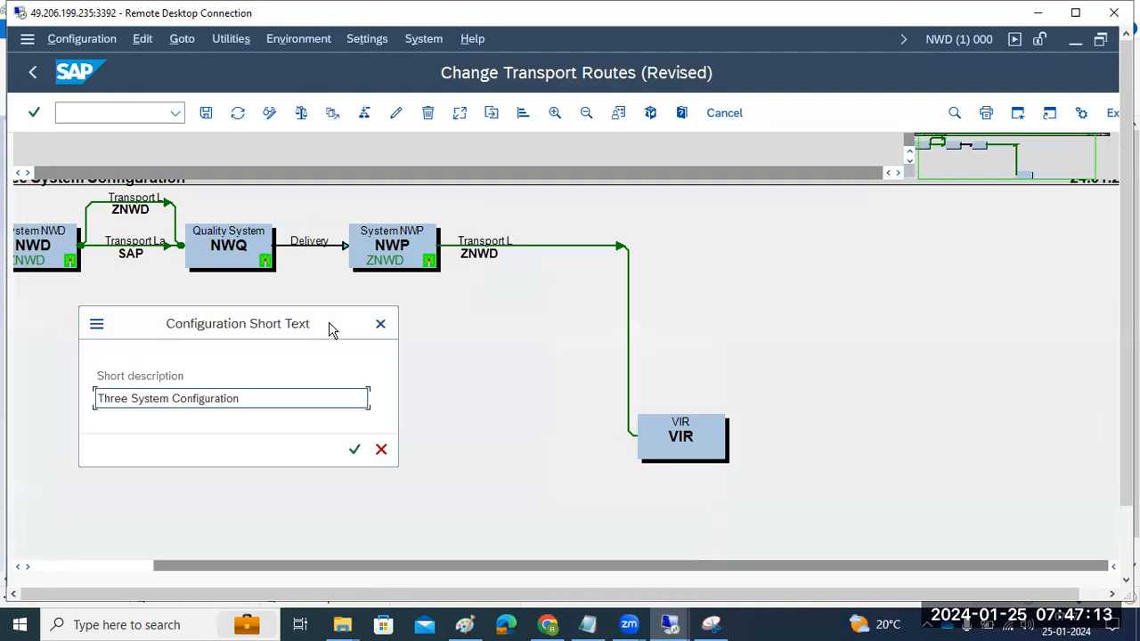
pyautogui.click(354, 450)
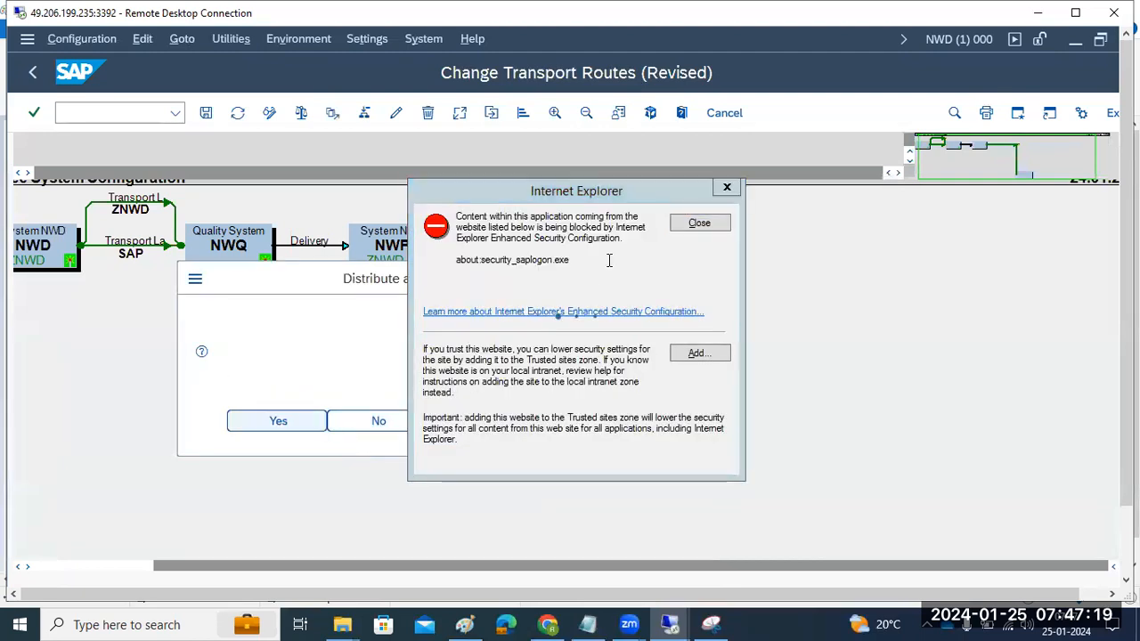
pyautogui.click(699, 222)
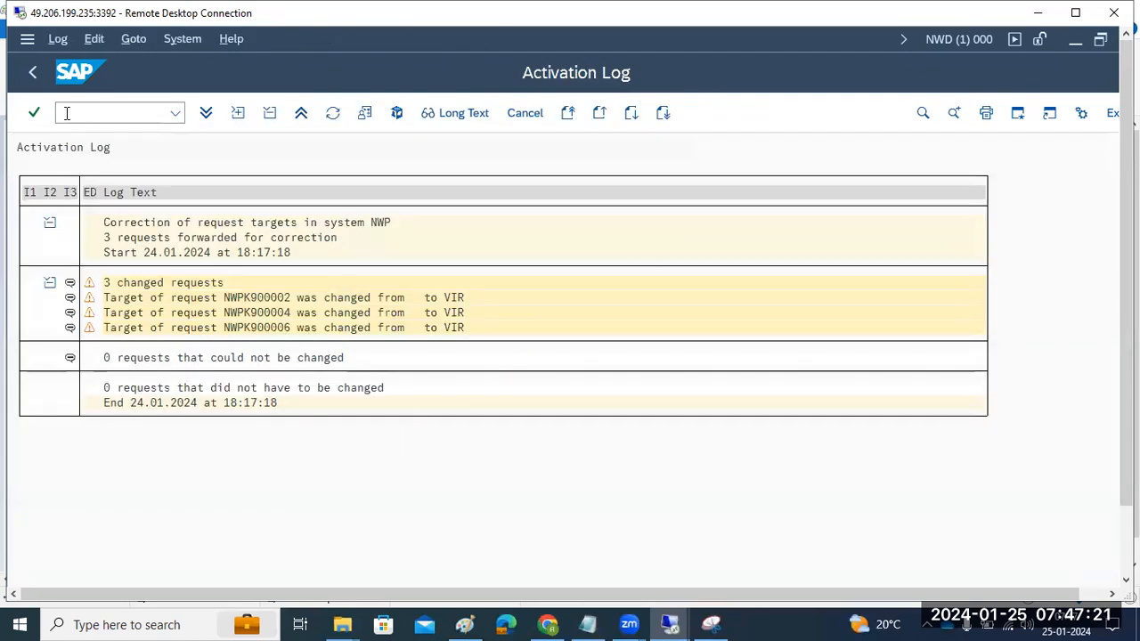
pyautogui.click(33, 73)
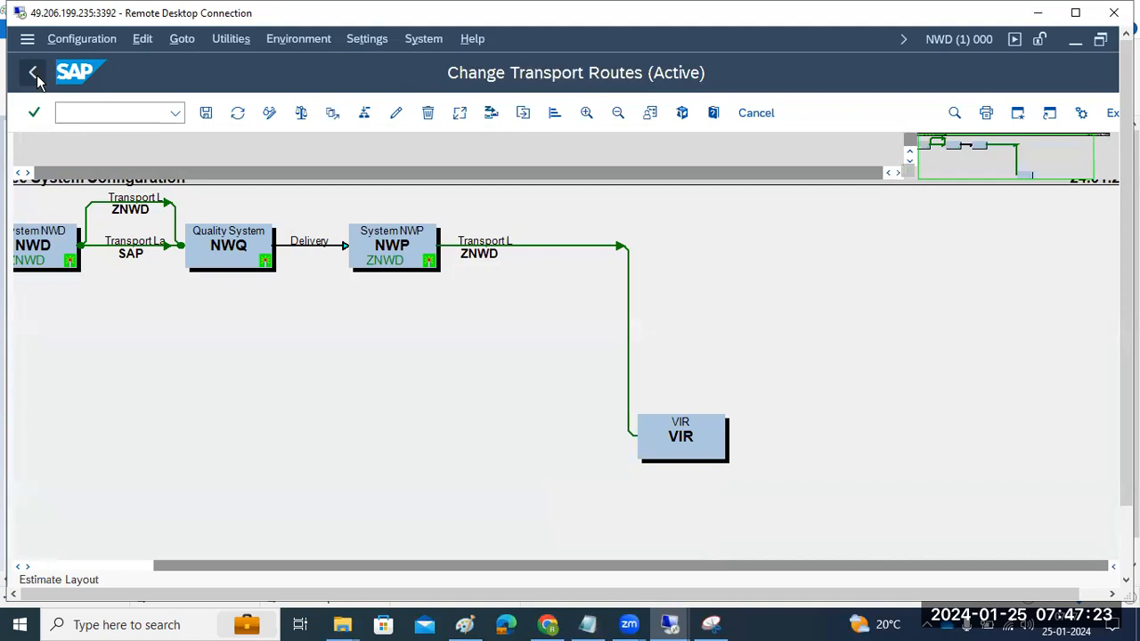
# Return to the Transport Management System start screen and reopen the transport routes to review the ZNWD link between NWP and VIR
pyautogui.click(42, 77)
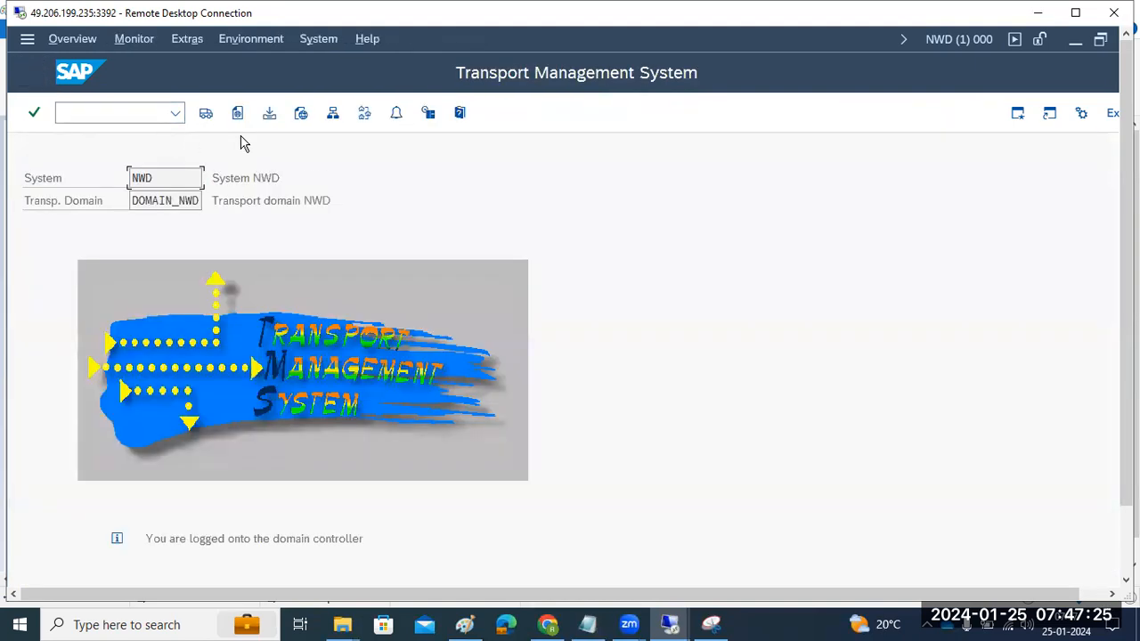
pyautogui.click(365, 116)
pyautogui.click(428, 113)
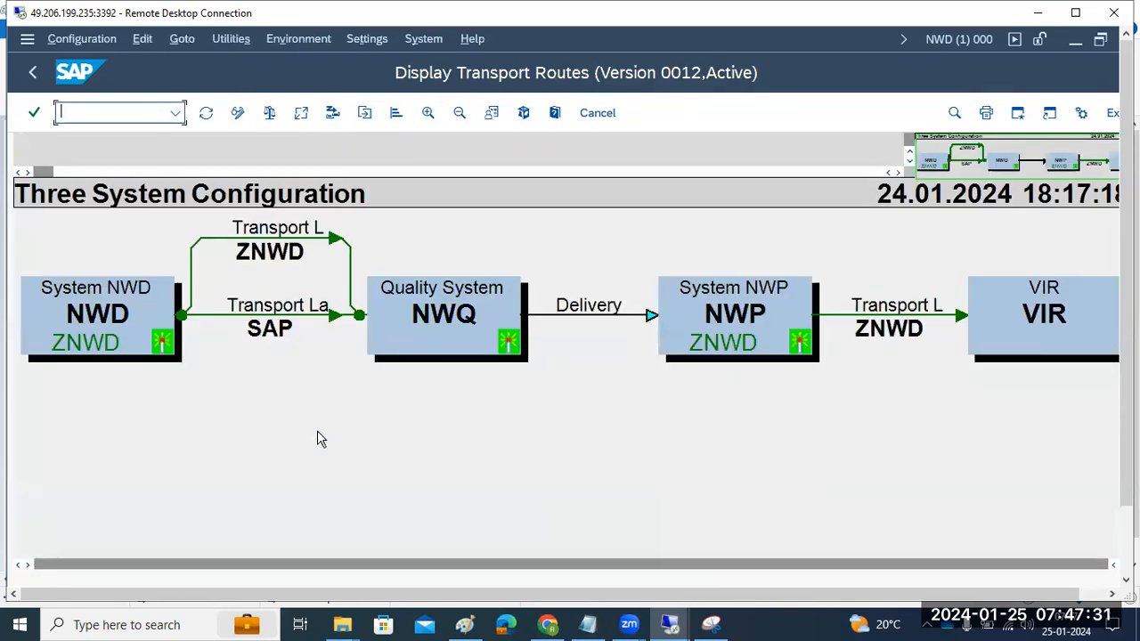
pyautogui.click(891, 330)
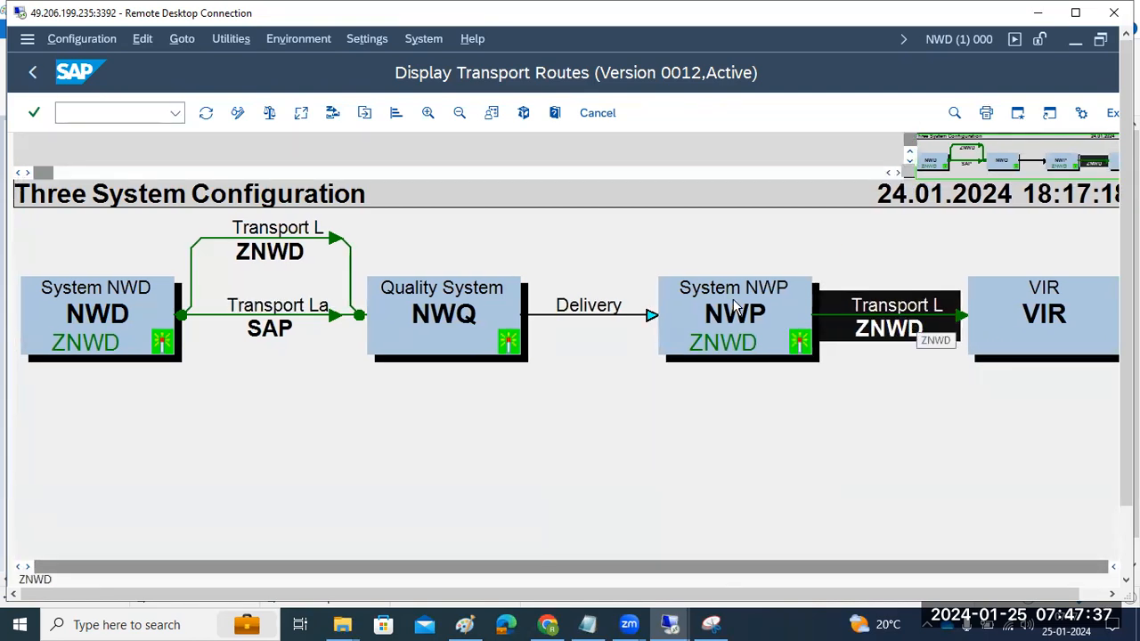
# Switch the transport routes to change mode, view the system attributes of VIR, and close them
pyautogui.click(237, 112)
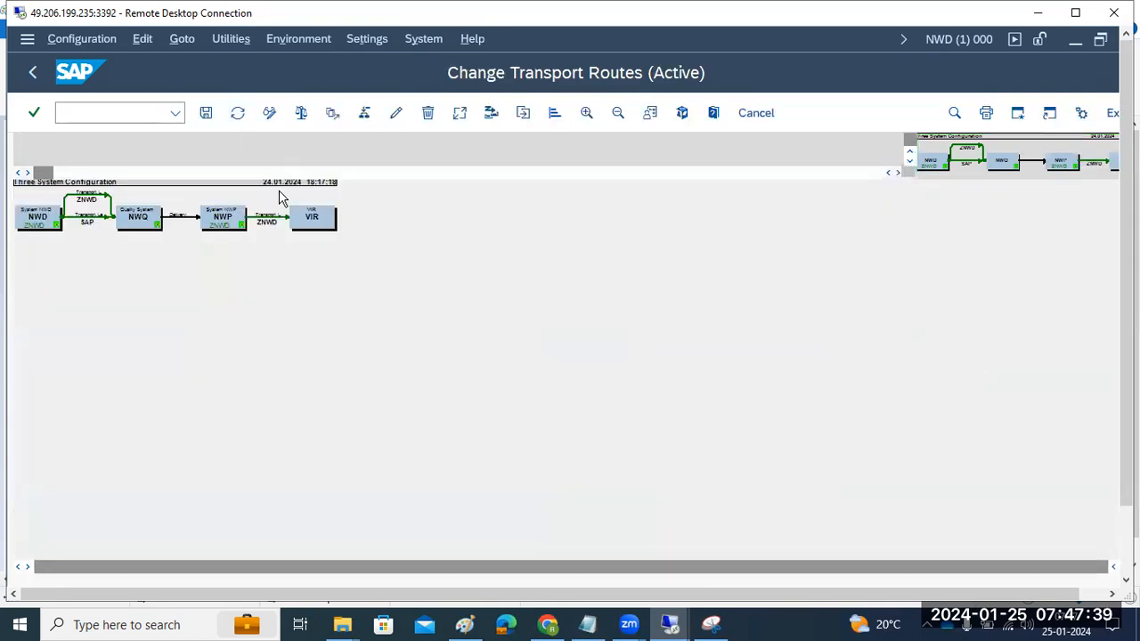
pyautogui.doubleClick(312, 222)
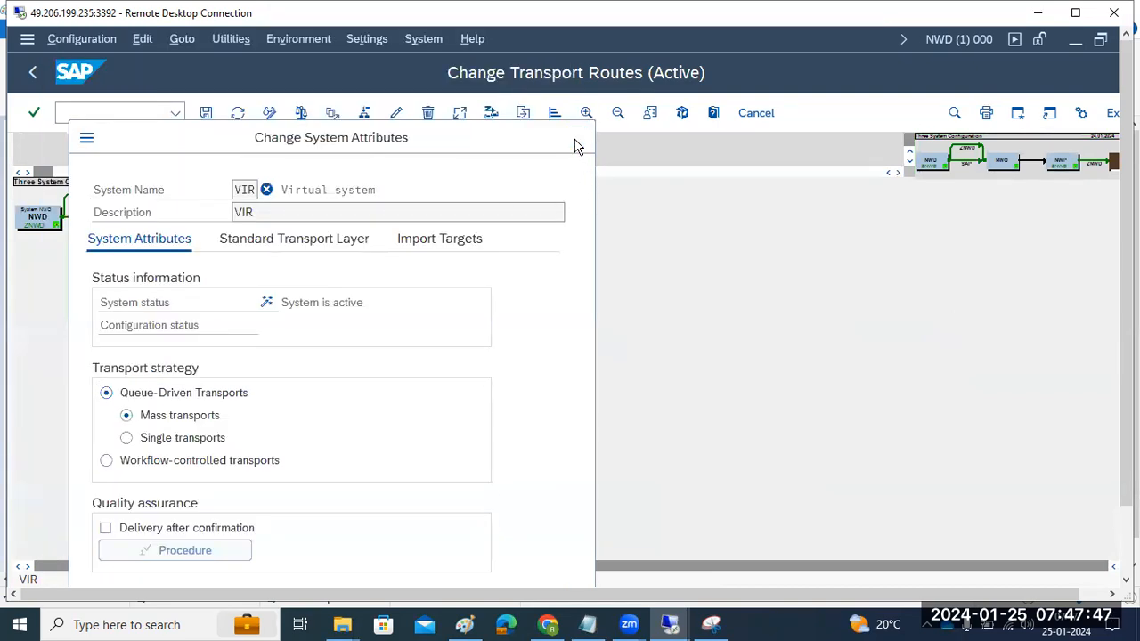
pyautogui.click(576, 140)
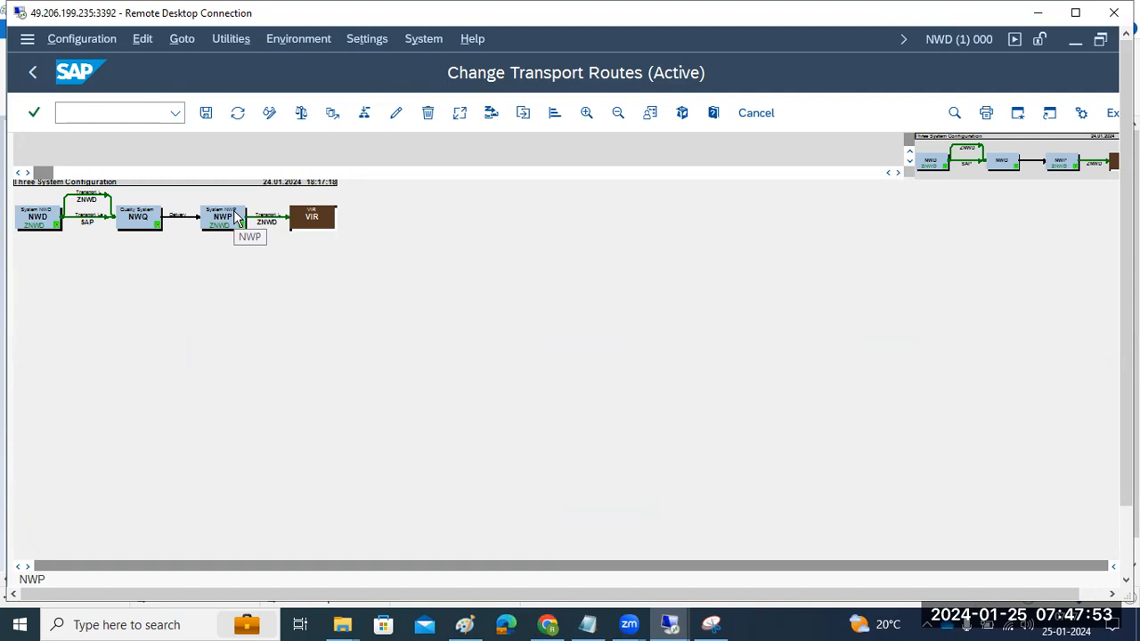
# Delete the ZNWD link between NWP and VIR and place VIR in the diagram below NWQ
pyautogui.click(271, 223)
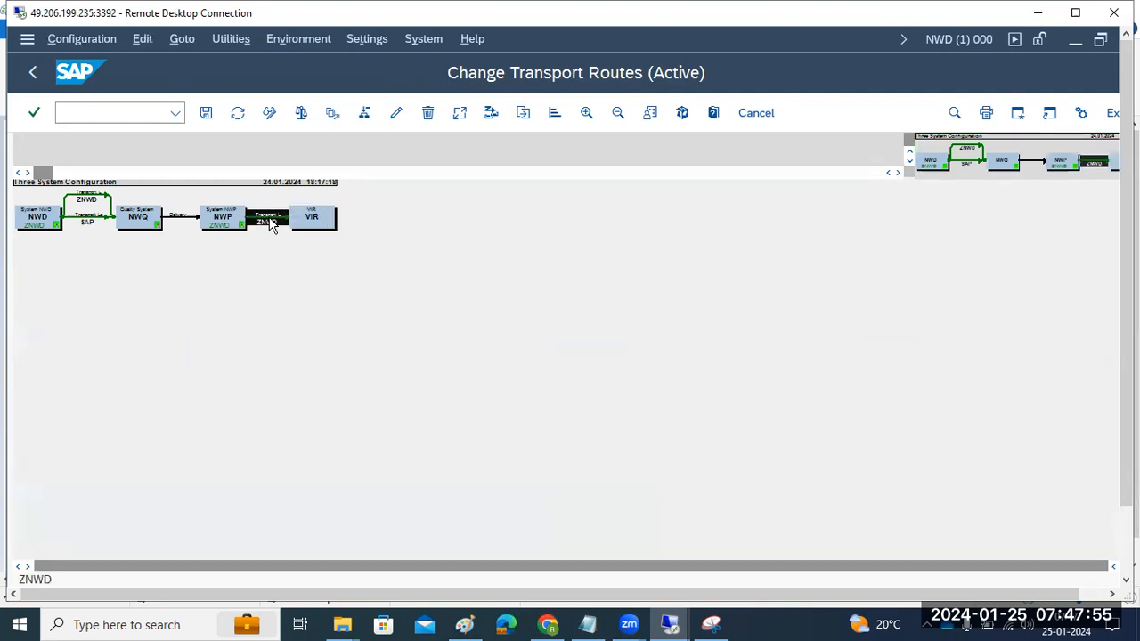
pyautogui.click(428, 114)
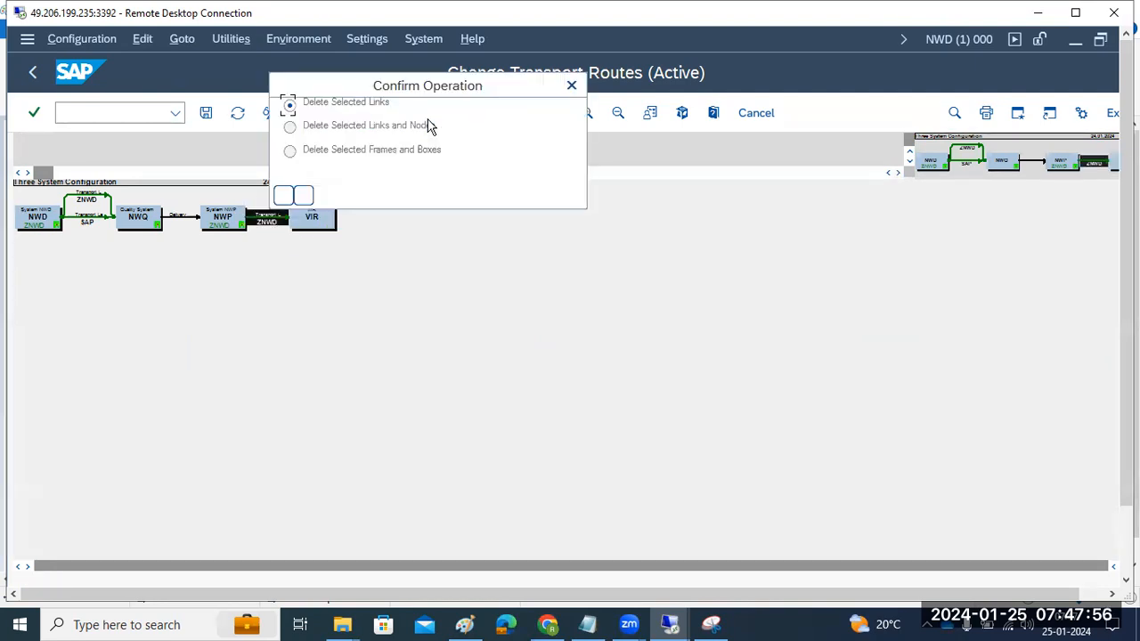
pyautogui.click(283, 196)
pyautogui.moveTo(283, 222); pyautogui.dragTo(195, 314)
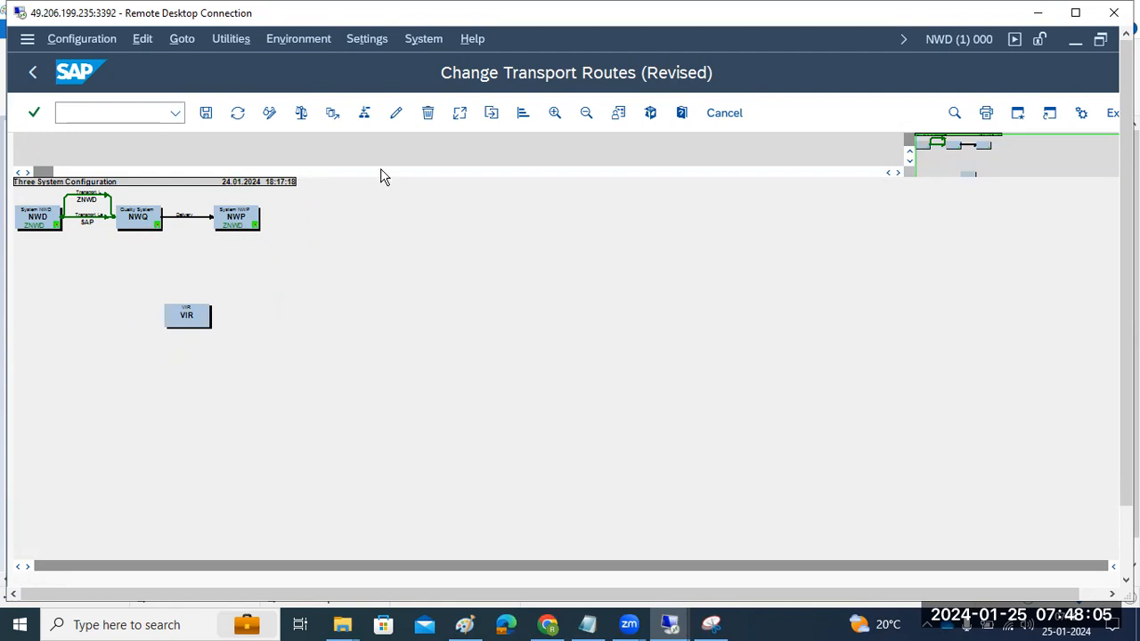
# Add a delivery transport route from source system NWQ to delivery system VIR
pyautogui.click(365, 113)
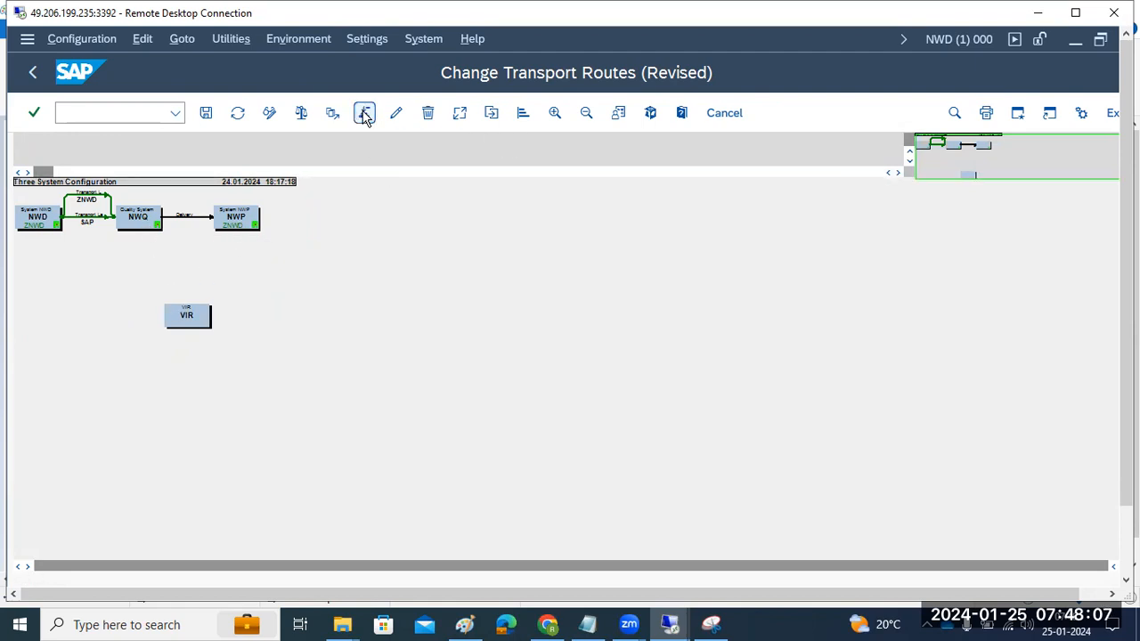
pyautogui.moveTo(171, 215); pyautogui.dragTo(203, 320)
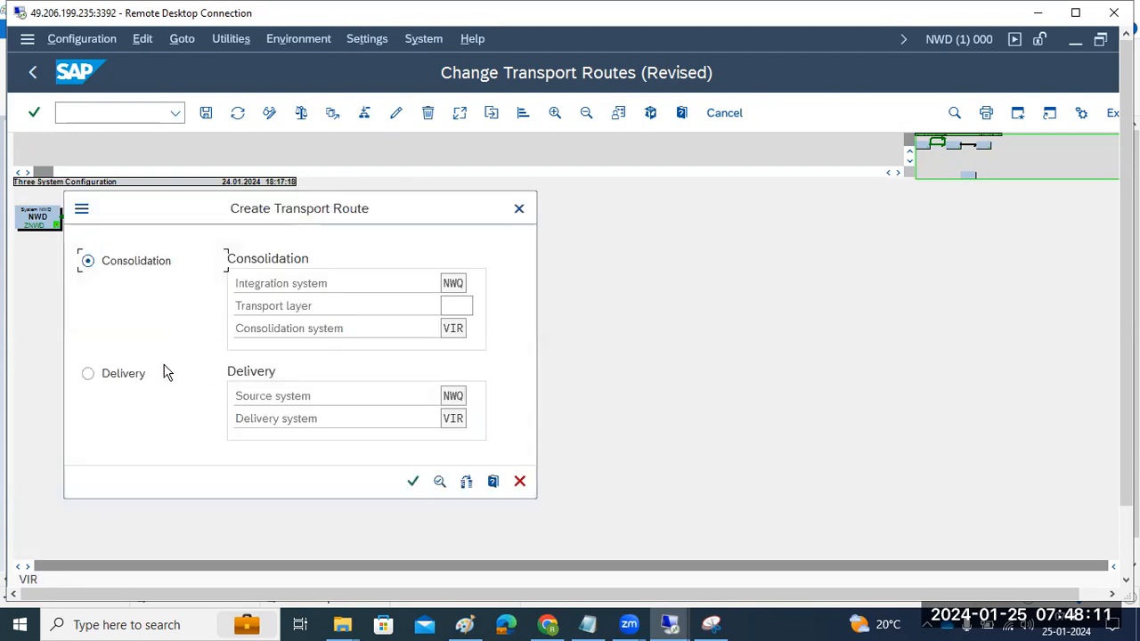
pyautogui.click(135, 375)
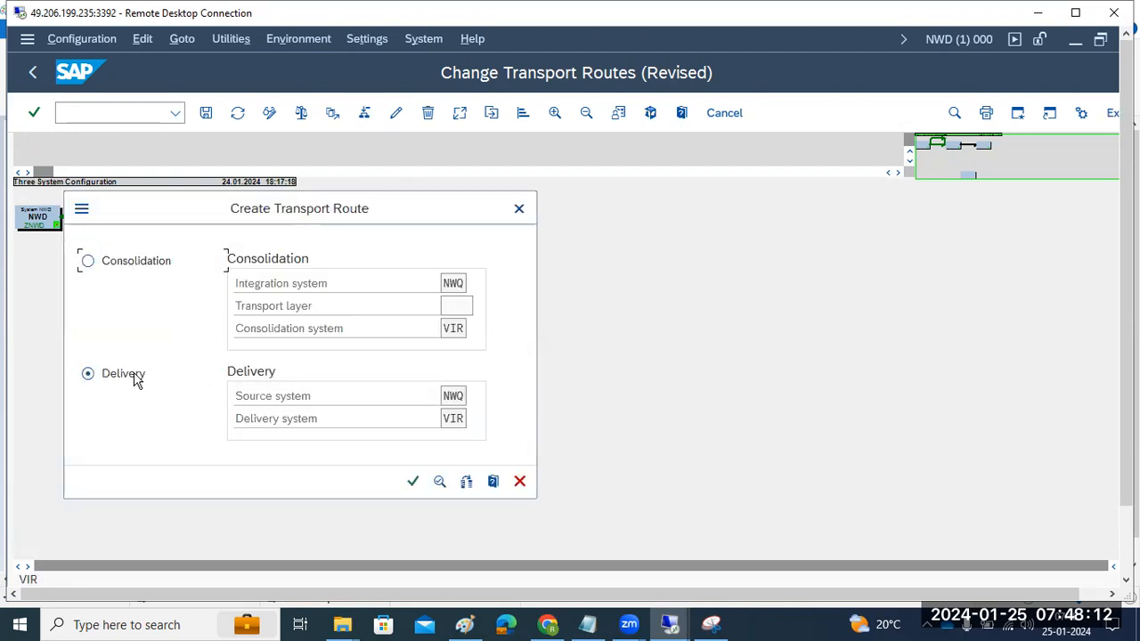
pyautogui.click(411, 482)
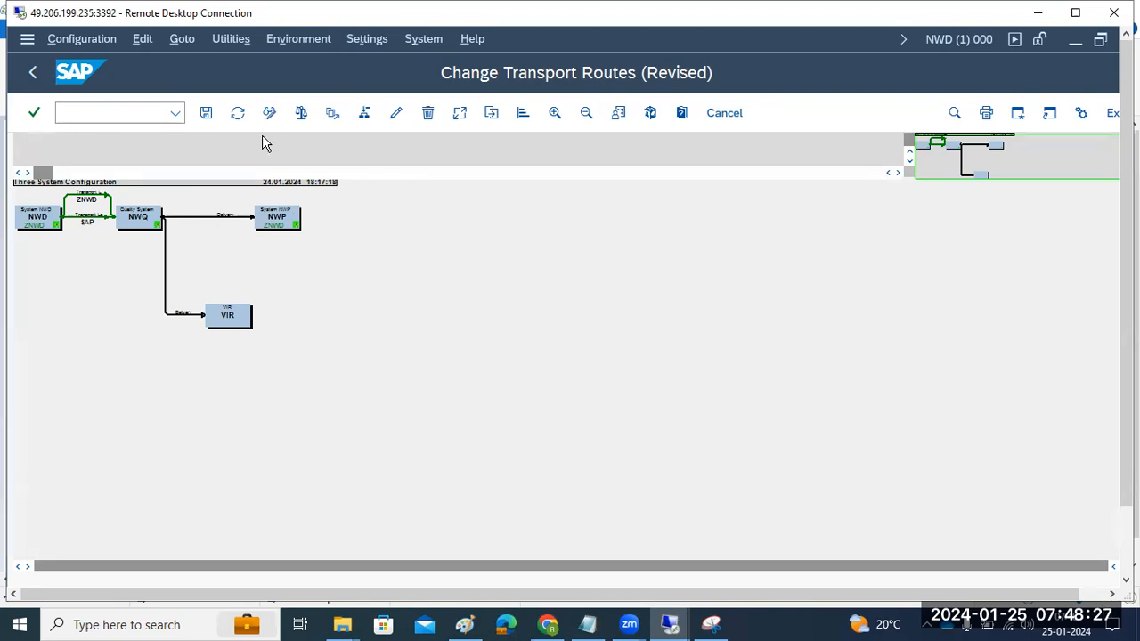
# Save the routes as Three System Configuration, distribute and activate them, and dismiss the Internet Explorer notice
pyautogui.click(206, 113)
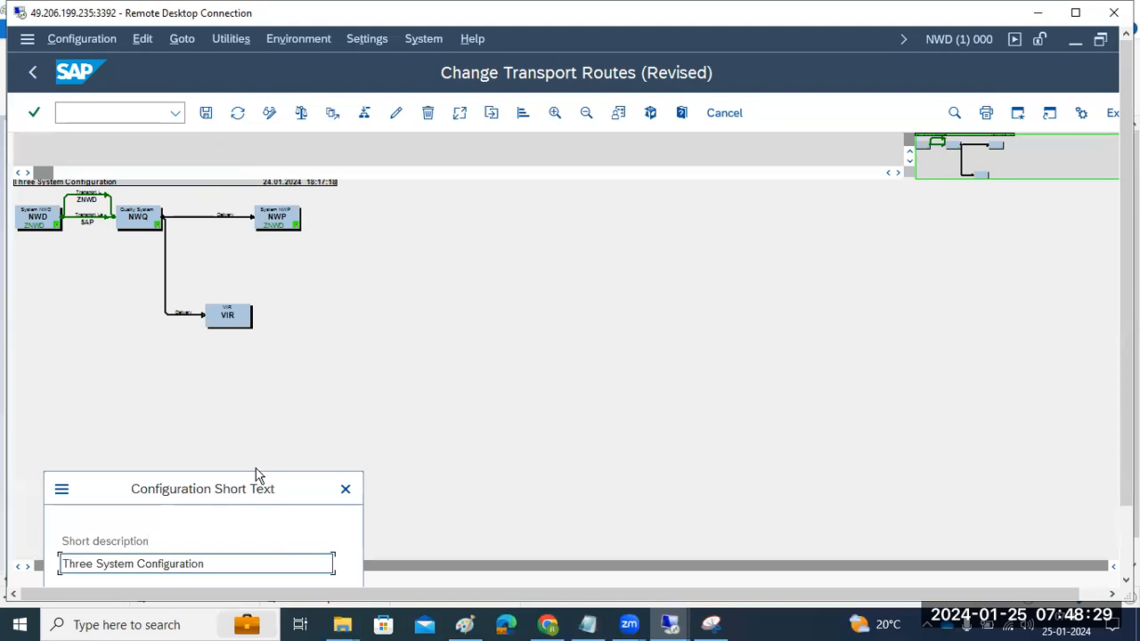
pyautogui.moveTo(256, 482); pyautogui.dragTo(288, 366)
pyautogui.click(351, 502)
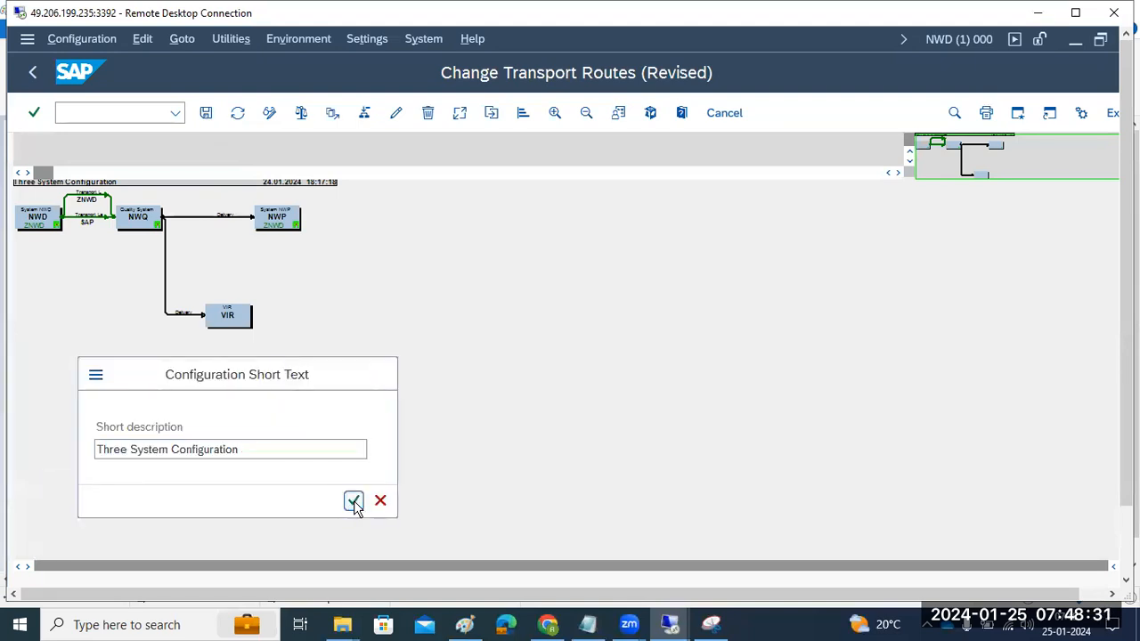
pyautogui.click(287, 421)
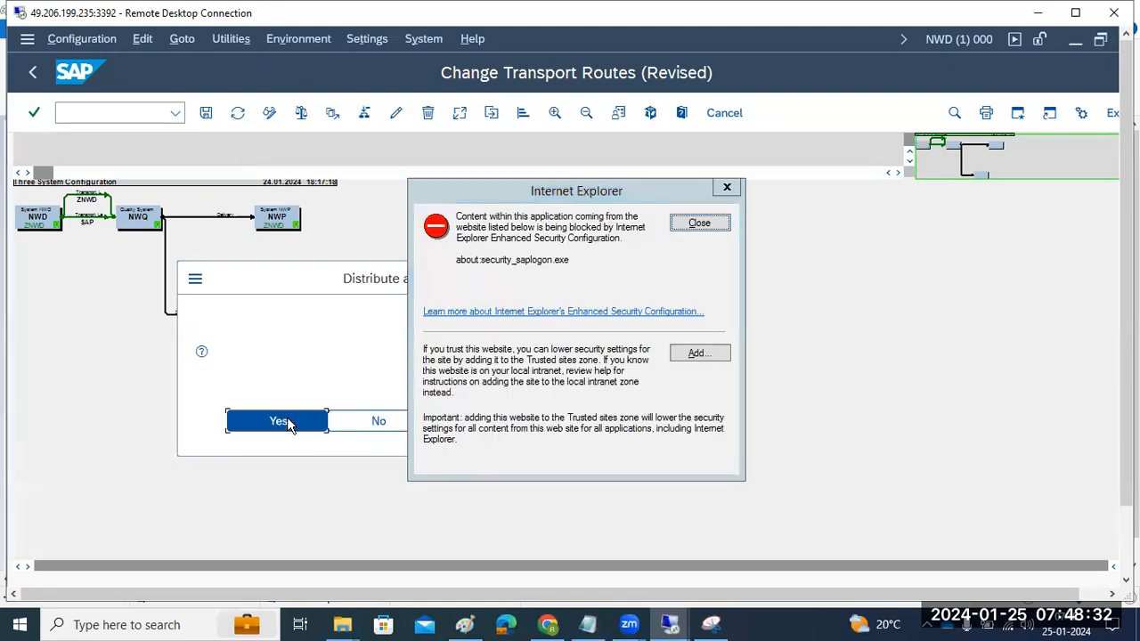
pyautogui.click(686, 225)
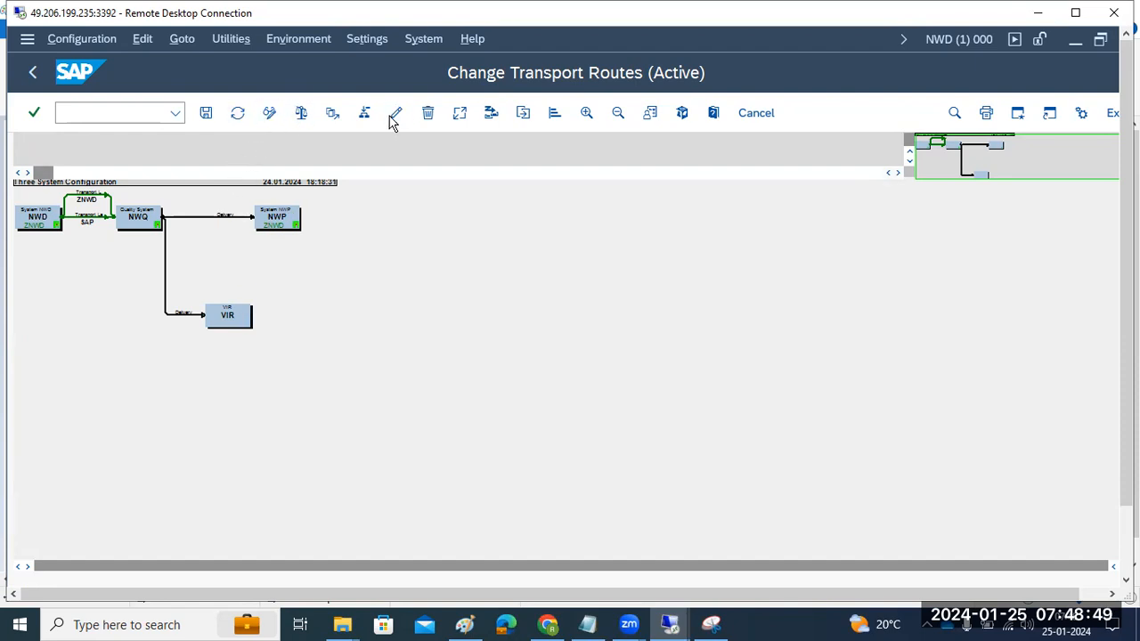
# Delete the delivery link between NWQ and NWP, using the option to delete selected links only
pyautogui.click(428, 113)
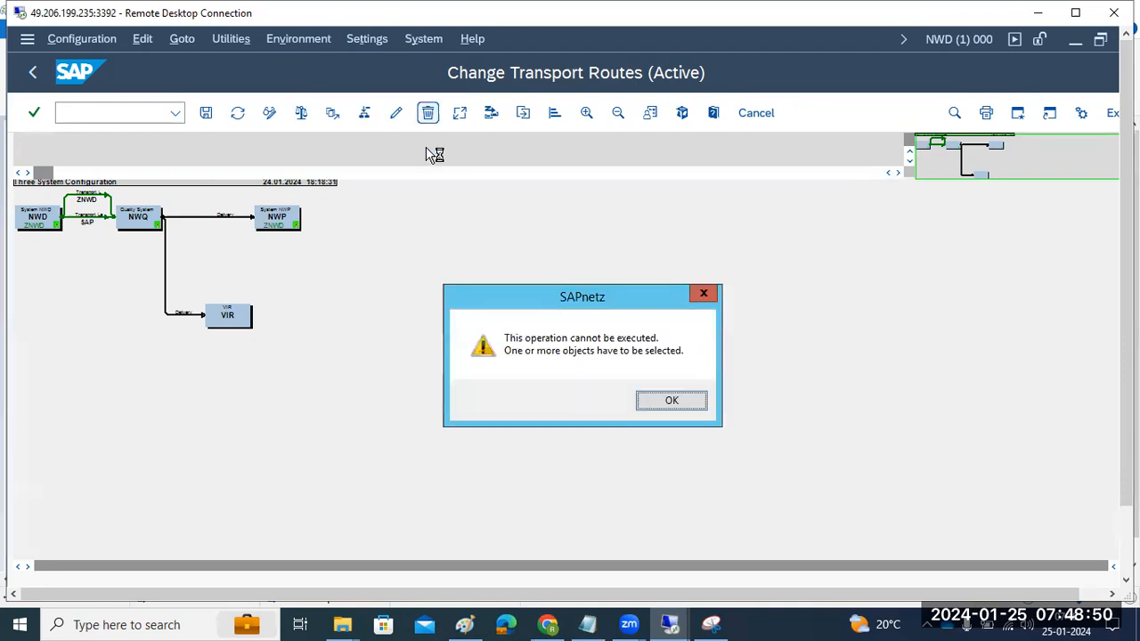
pyautogui.click(646, 402)
pyautogui.click(214, 217)
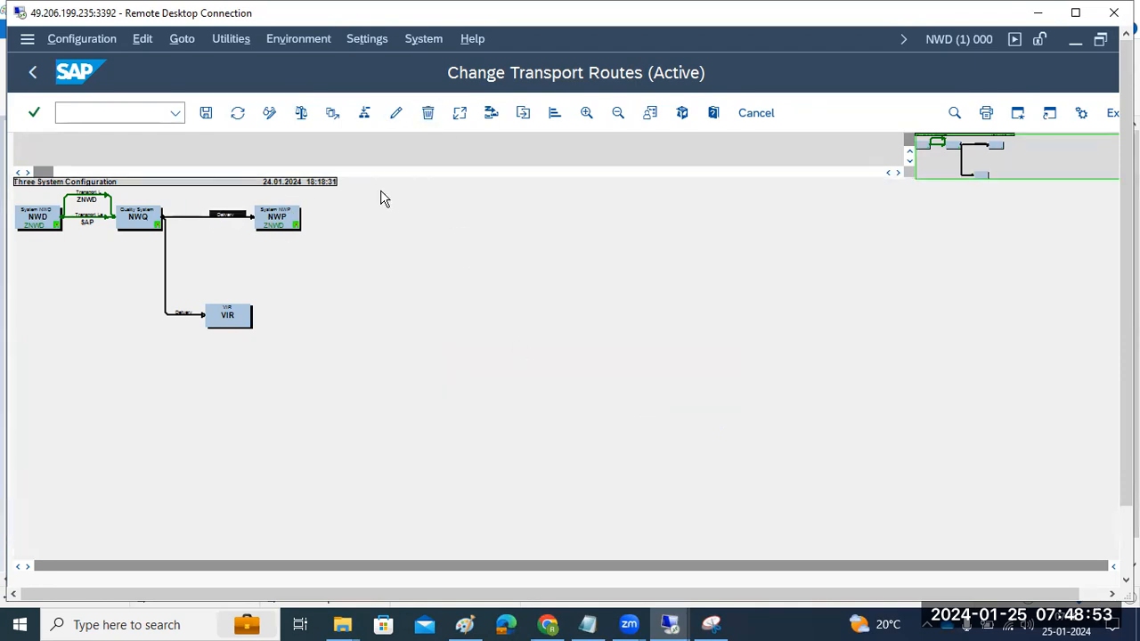
pyautogui.click(430, 116)
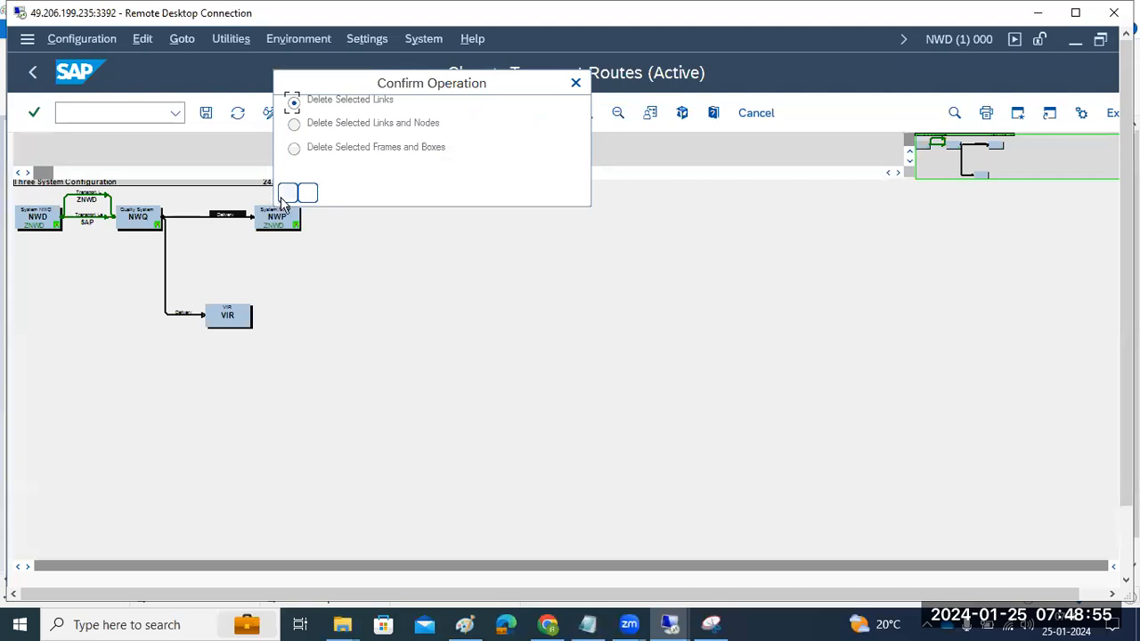
pyautogui.click(286, 194)
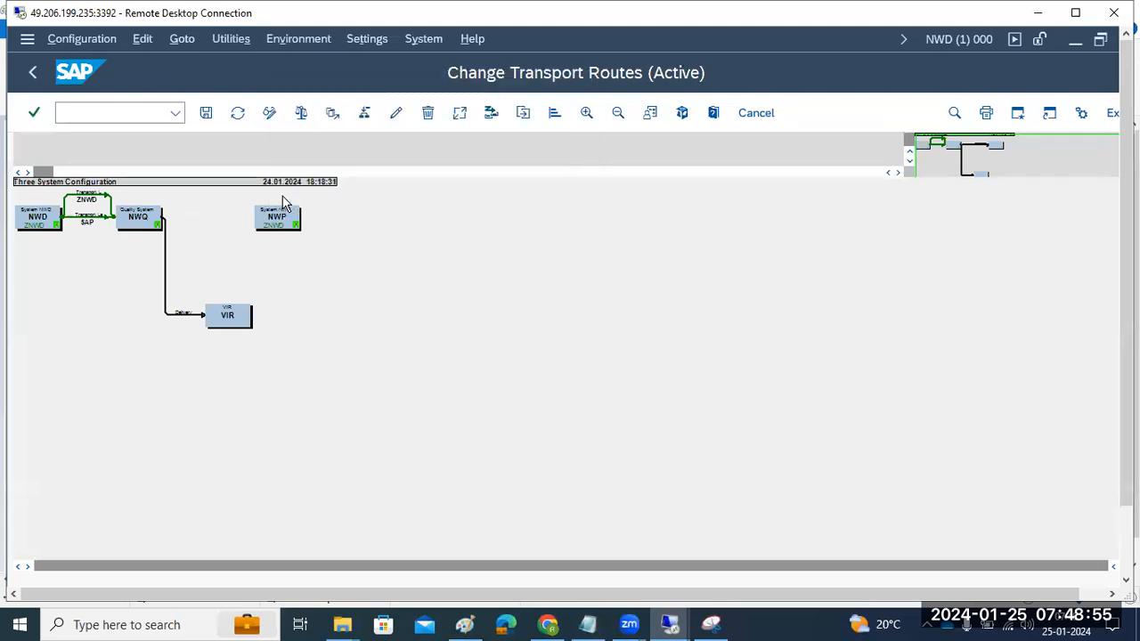
# Add a delivery transport route from source system VIR to delivery system NWP
pyautogui.click(365, 113)
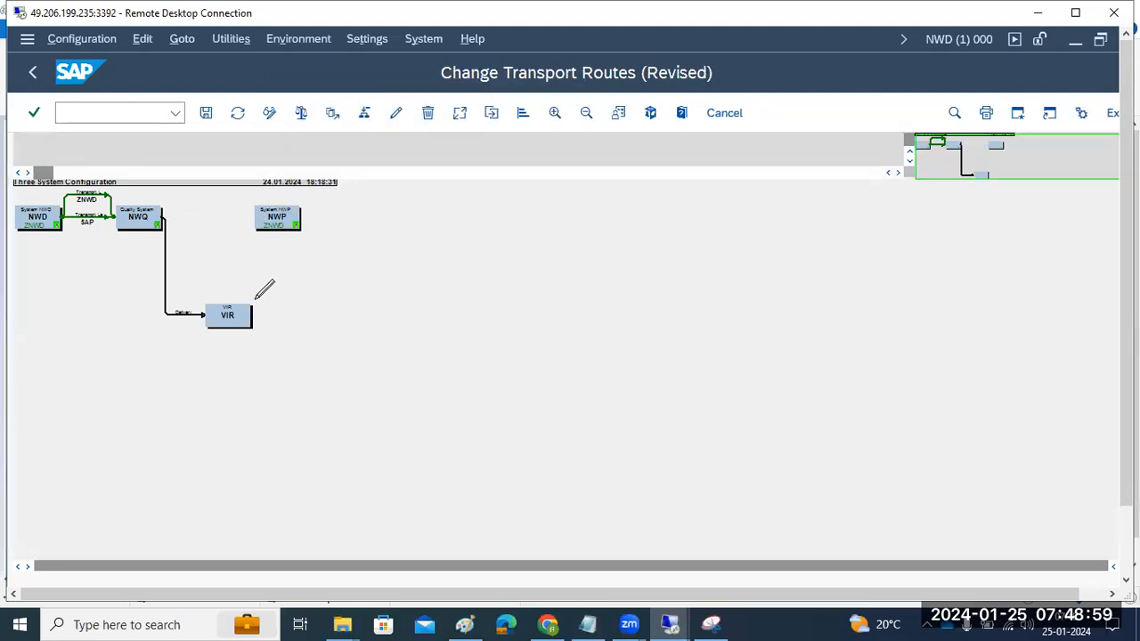
pyautogui.moveTo(253, 300)
pyautogui.mouseDown()
pyautogui.moveTo(268, 233)
pyautogui.moveTo(283, 219)
pyautogui.mouseUp()
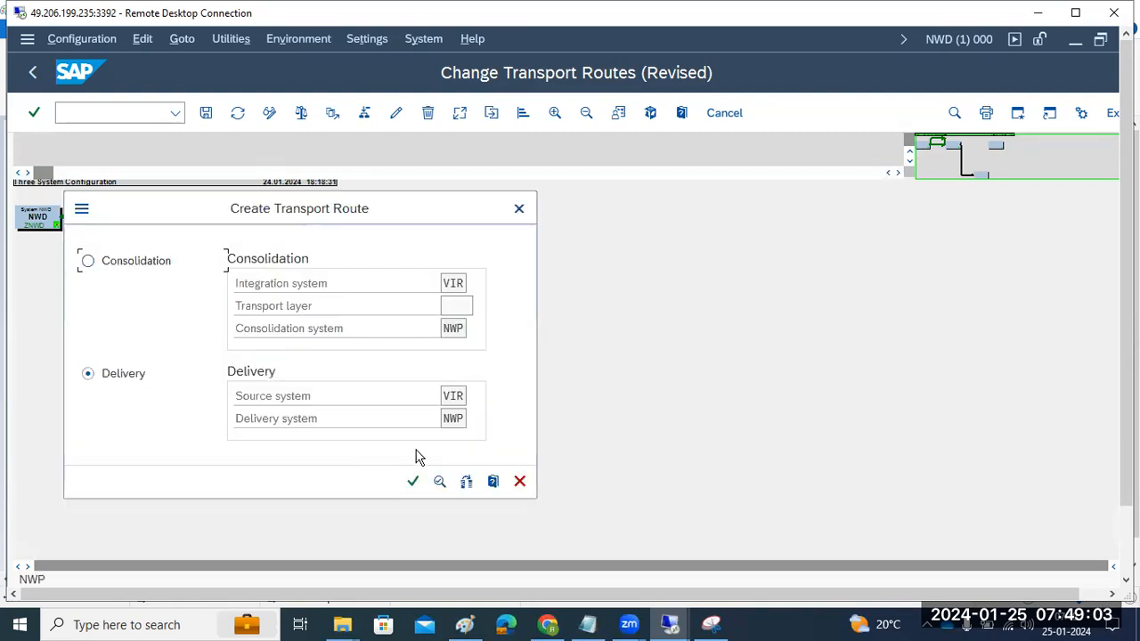
pyautogui.click(414, 482)
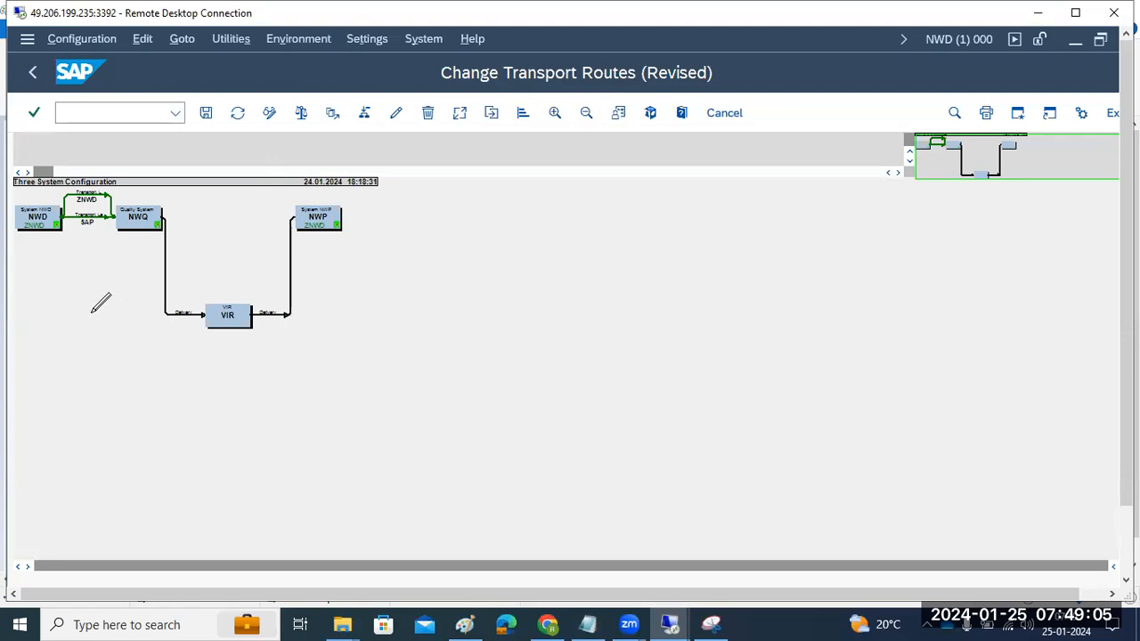
# Save the configuration with the new VIR to NWP route, distribute and activate it, and dismiss the Internet Explorer notice
pyautogui.click(204, 115)
pyautogui.moveTo(223, 486); pyautogui.dragTo(272, 308)
pyautogui.click(367, 437)
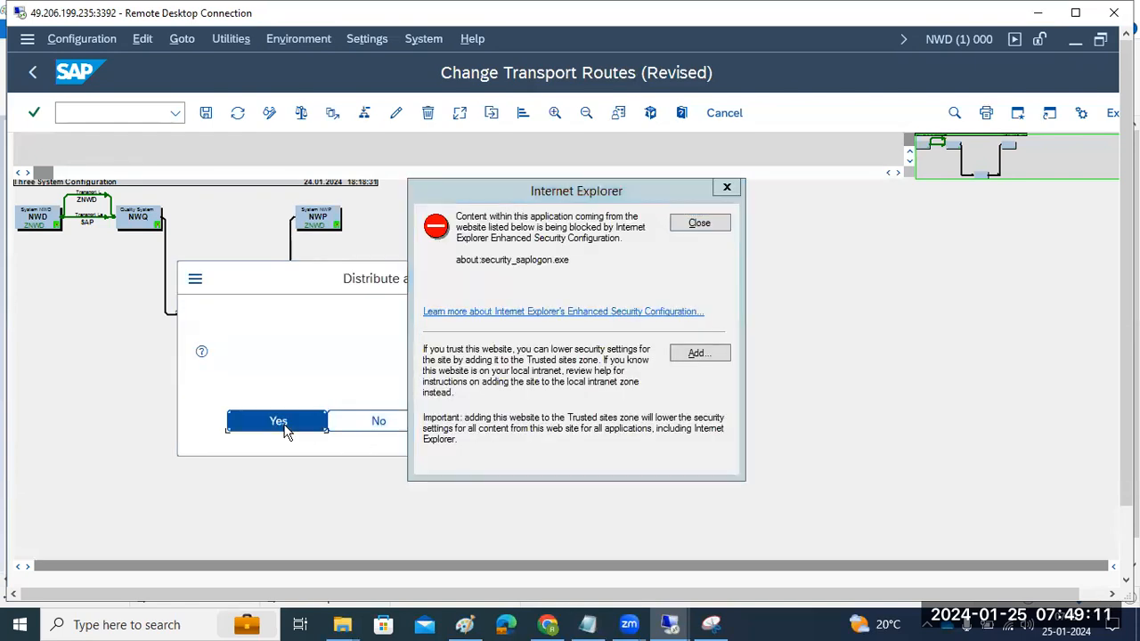
pyautogui.click(285, 426)
pyautogui.click(700, 223)
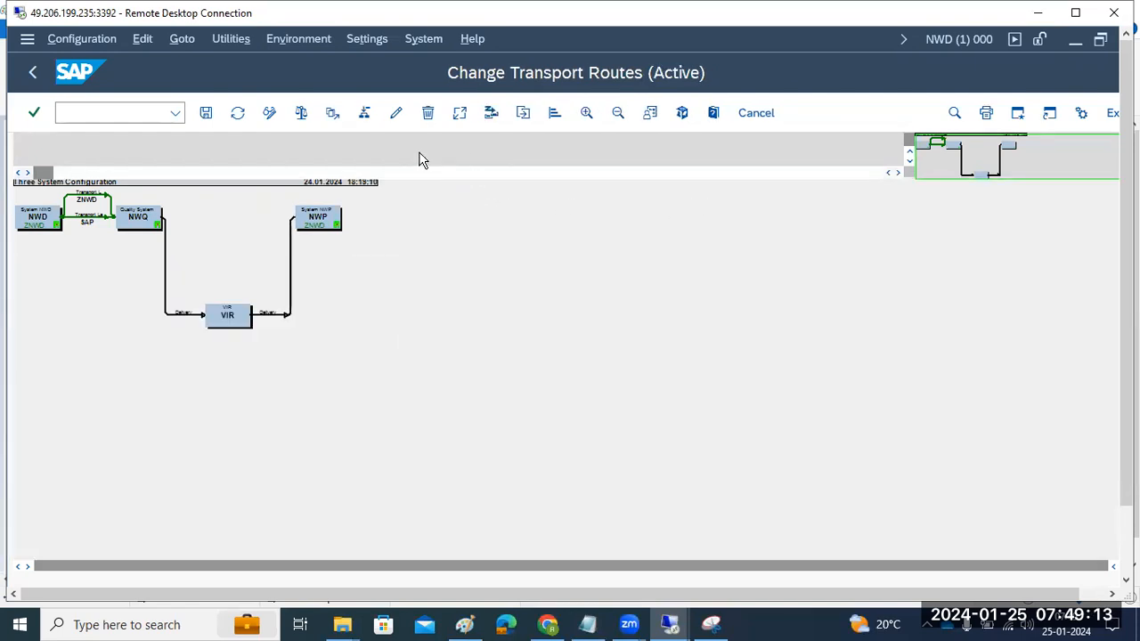
# Save the Three System Configuration once more, distribute and activate it again, and close the Internet Explorer notice
pyautogui.click(586, 112)
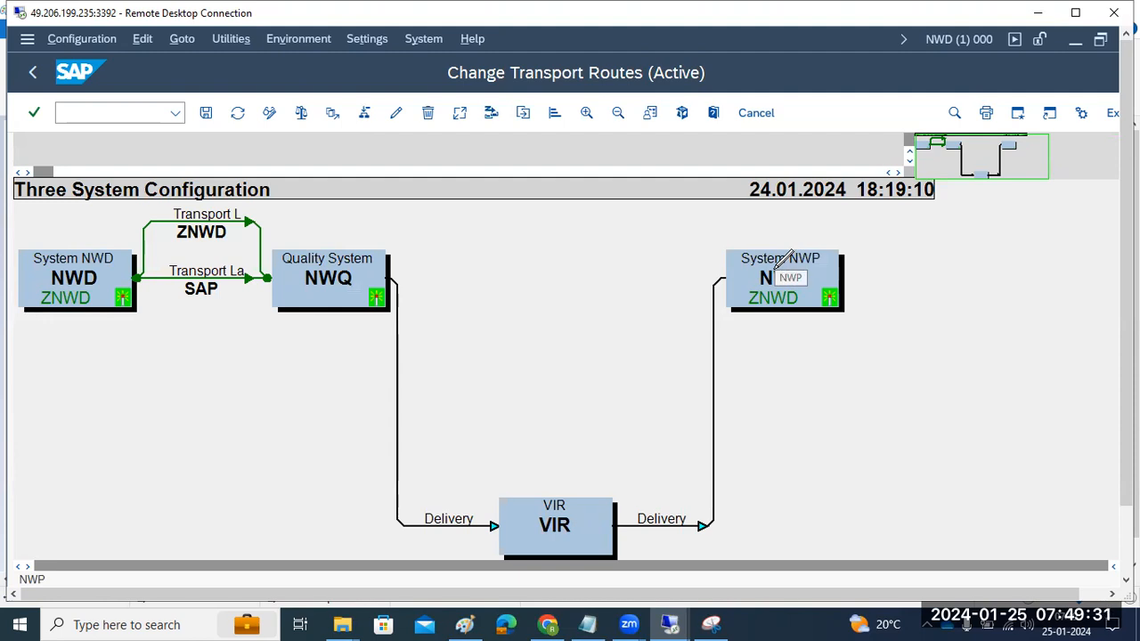
pyautogui.click(206, 112)
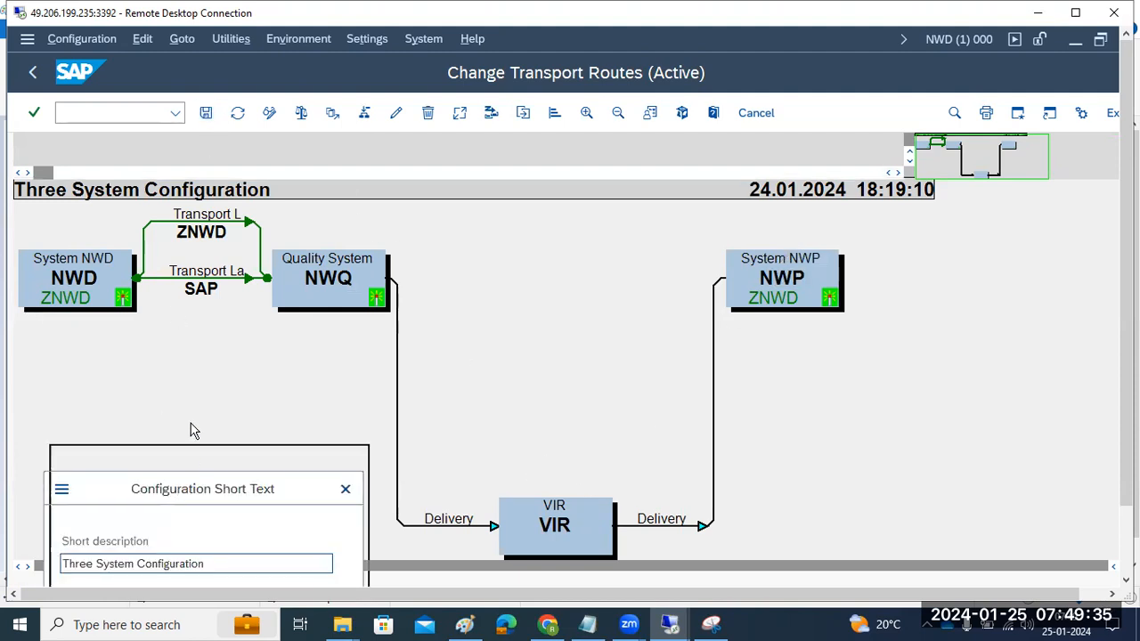
pyautogui.click(346, 469)
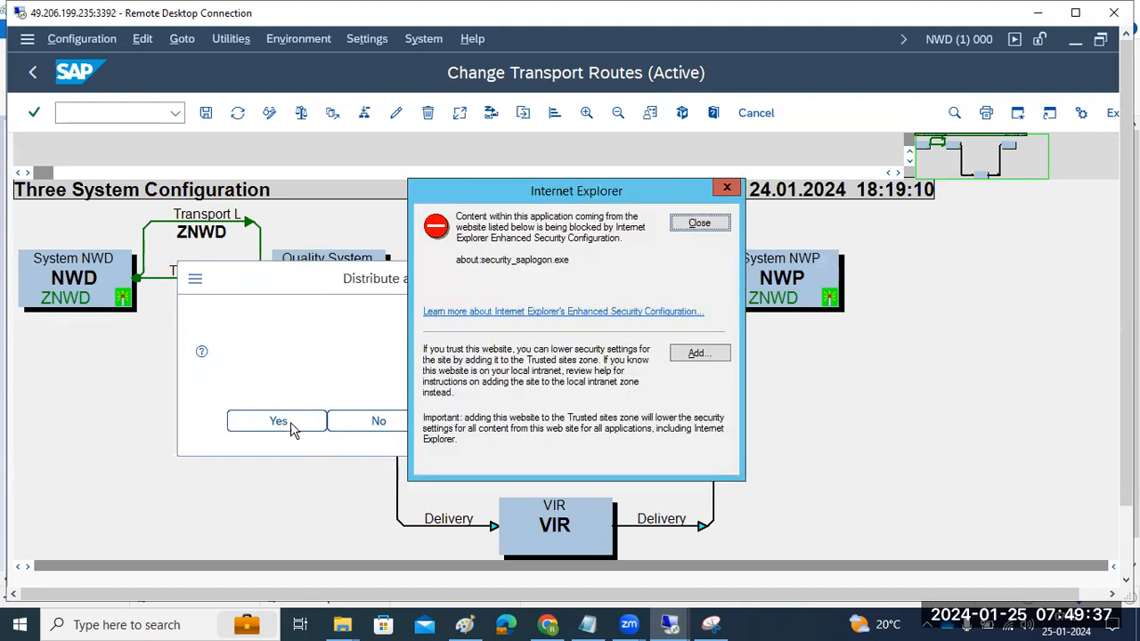
pyautogui.click(704, 226)
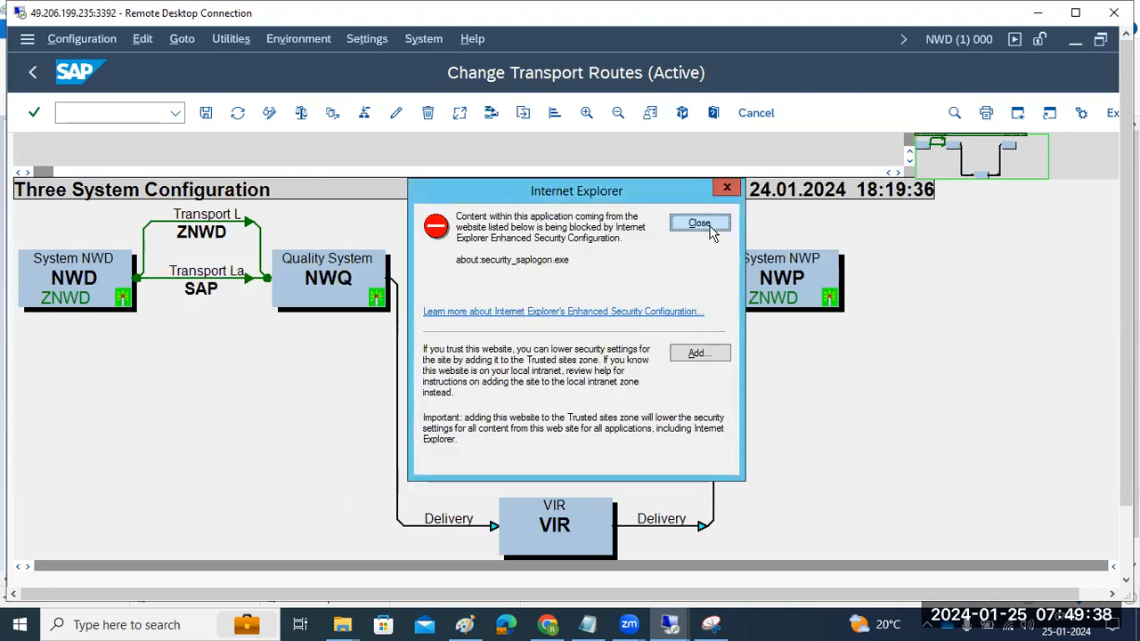
# Return to the Transport Management System start screen and reopen the transport routes to review the chain from NWD through NWQ and VIR to NWP
pyautogui.click(33, 71)
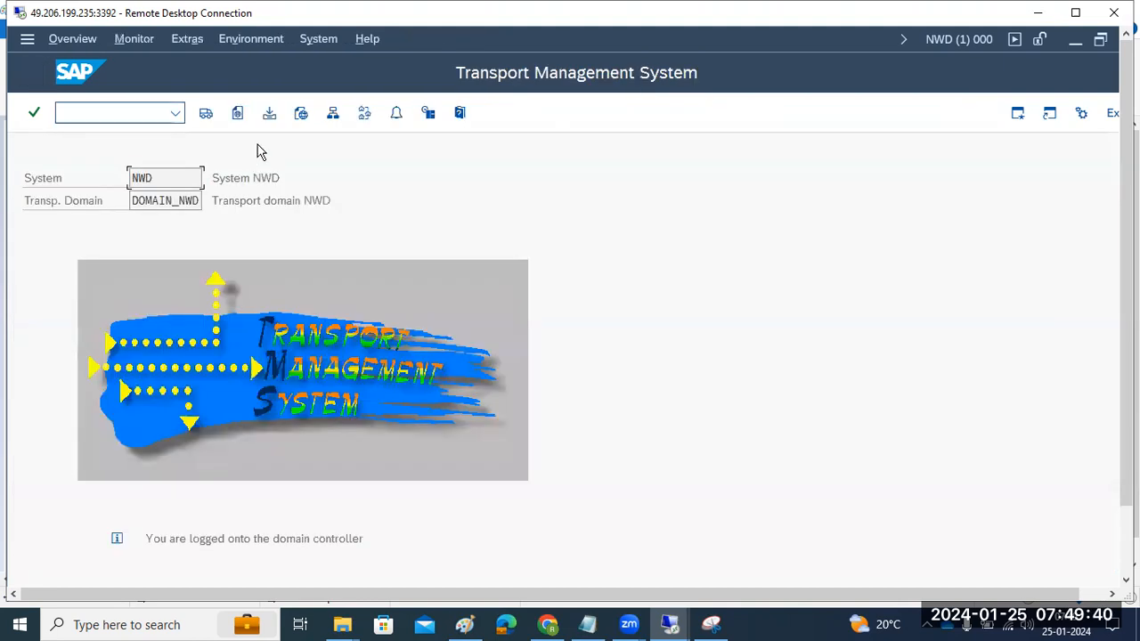
pyautogui.click(363, 114)
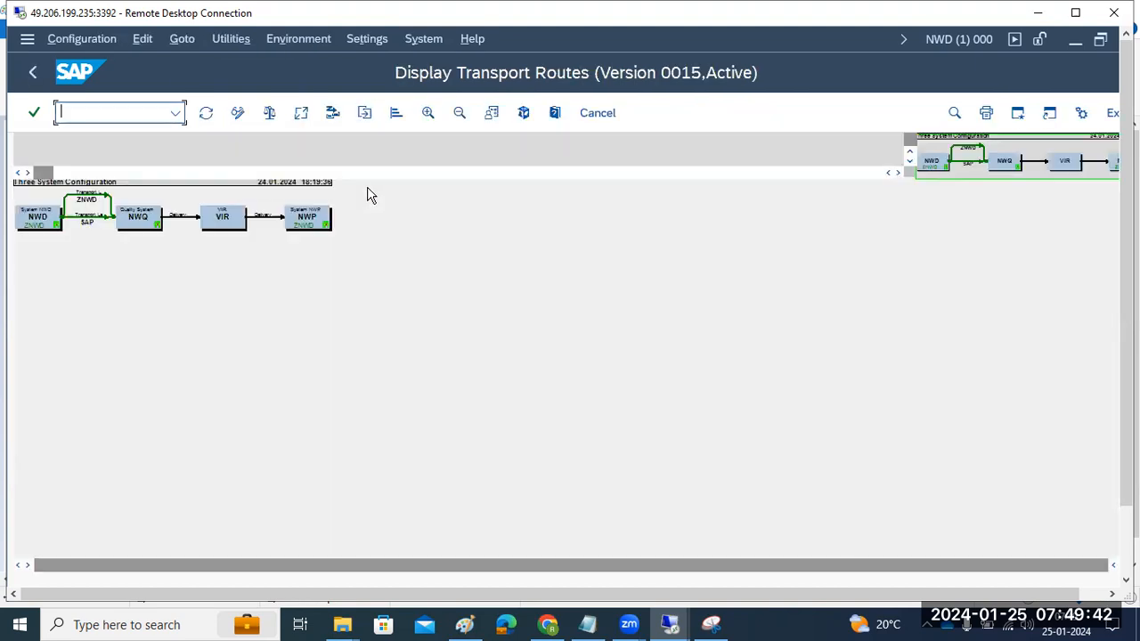
pyautogui.click(429, 121)
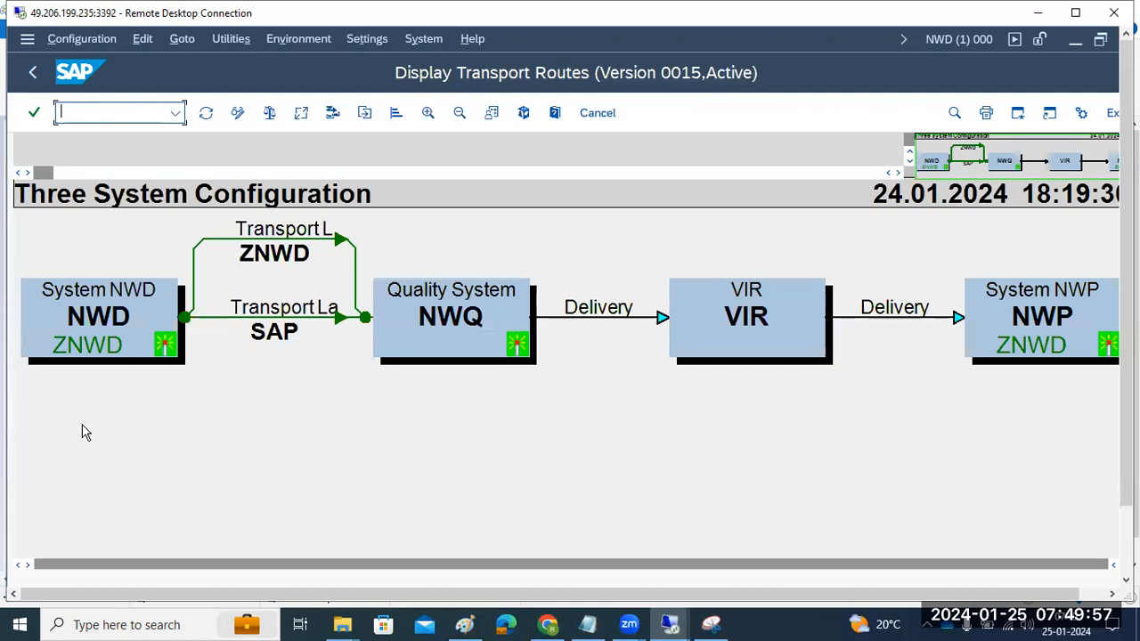
pyautogui.moveTo(140, 486); pyautogui.dragTo(411, 362)
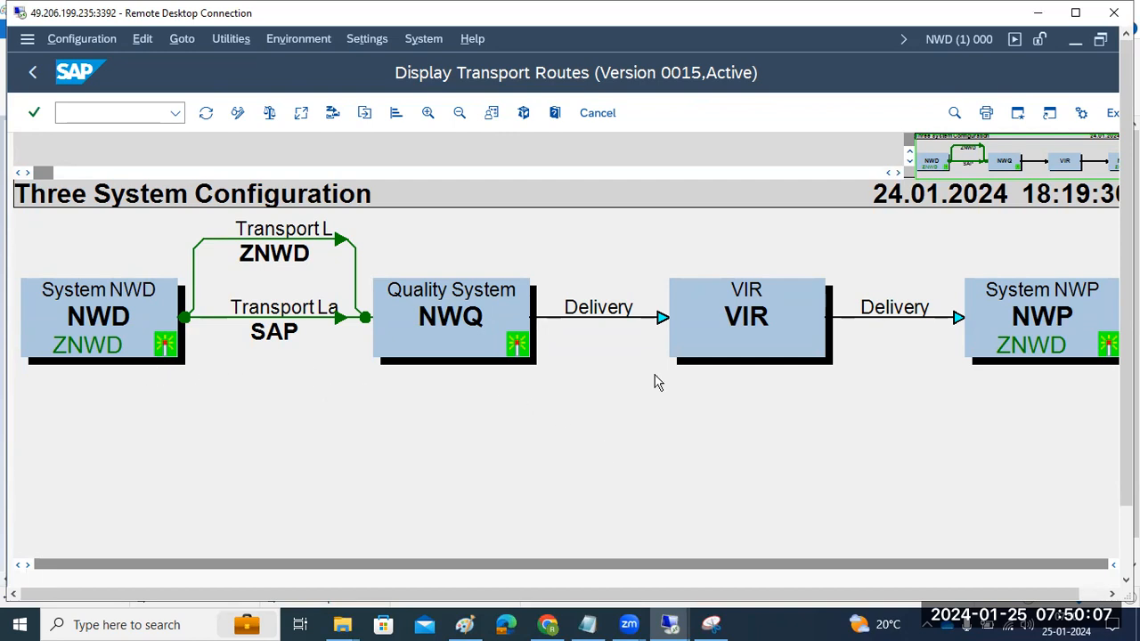
pyautogui.click(766, 316)
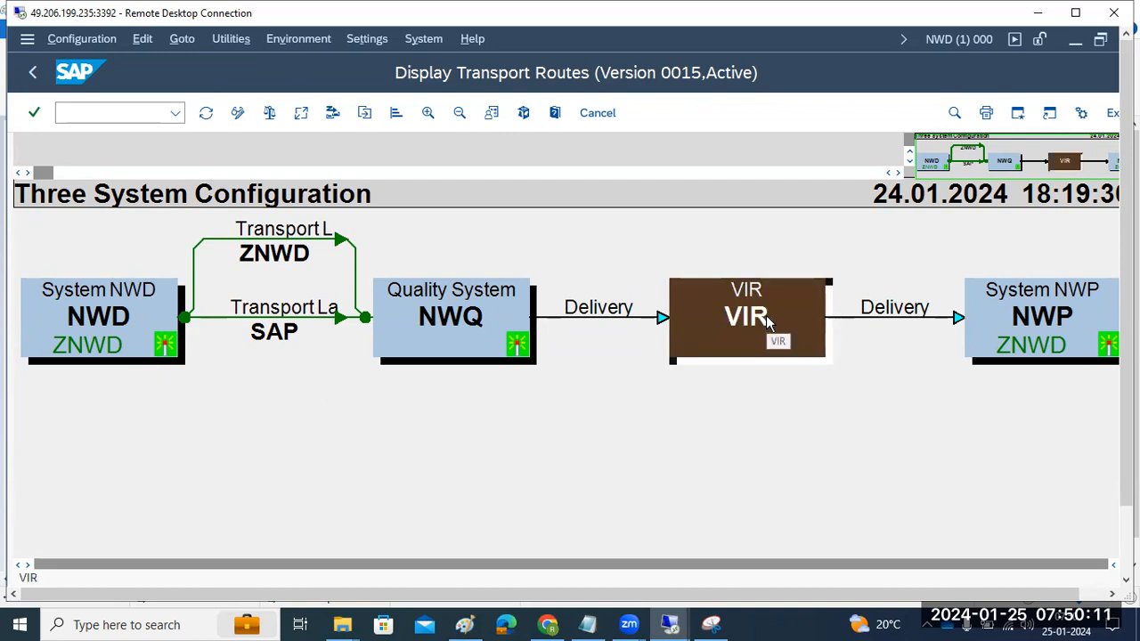
# Leave the transport routes, view the import overview of DOMAIN_NWD, and return to the Transport Management System start screen
pyautogui.click(30, 74)
pyautogui.click(206, 113)
pyautogui.click(206, 114)
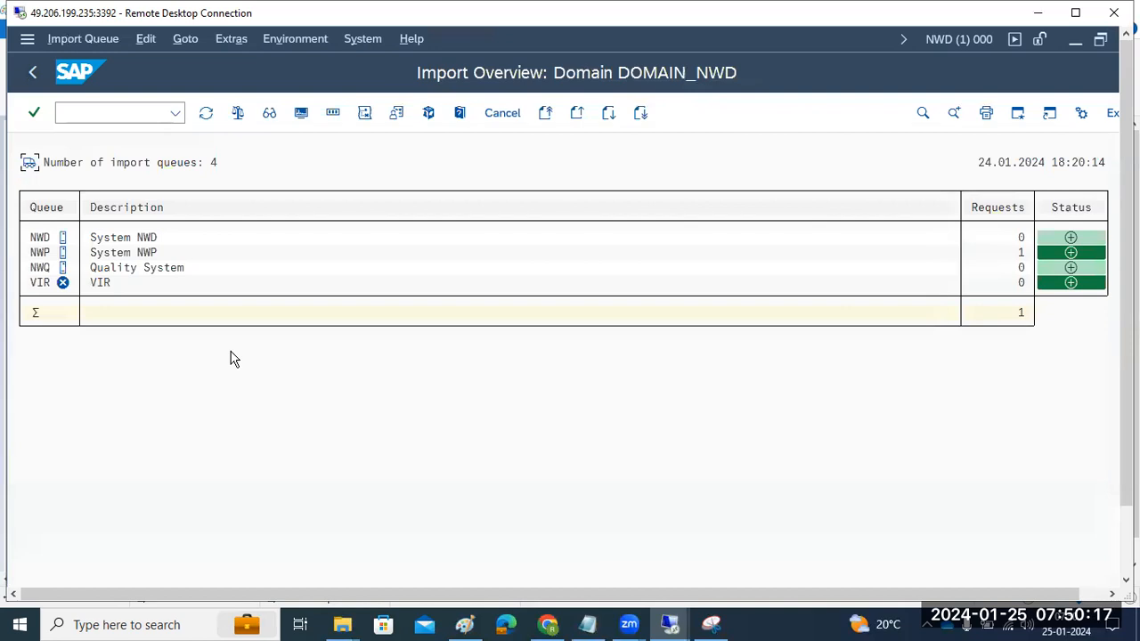
pyautogui.click(35, 76)
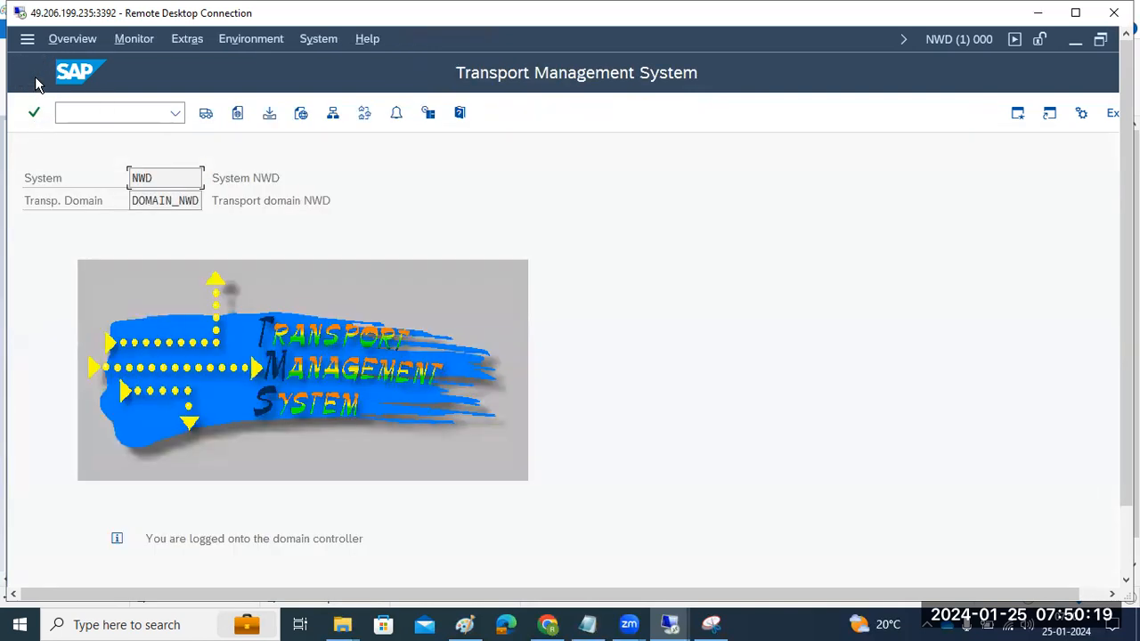
# Display the transport routes again, and switch to Paint to view the DEV, QAS and PROD landscape notes
pyautogui.click(363, 114)
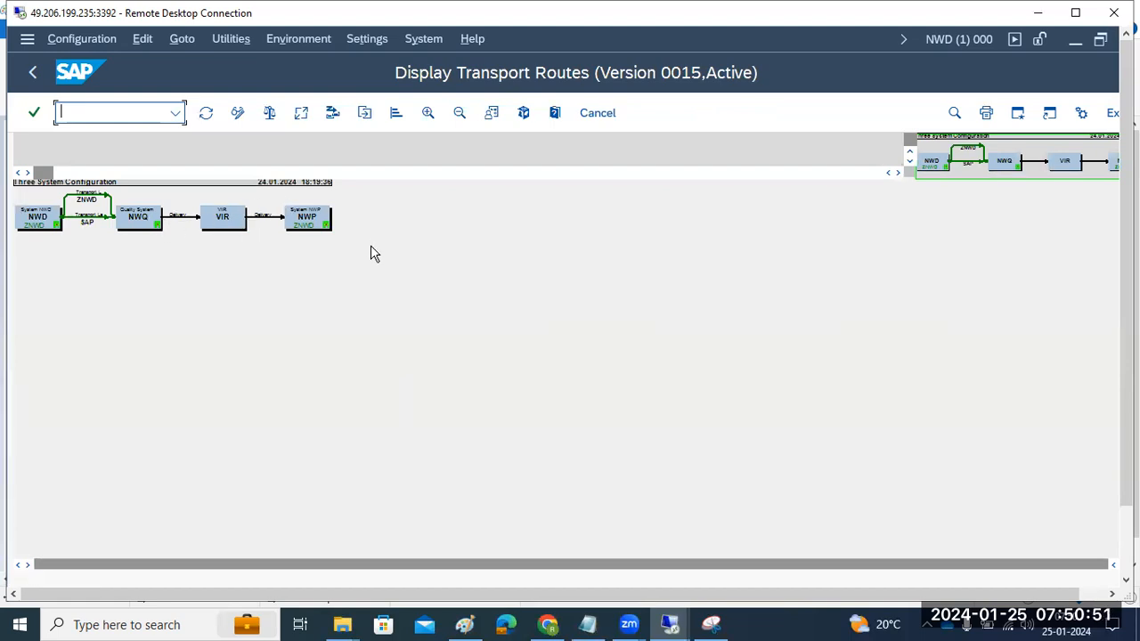
pyautogui.click(456, 623)
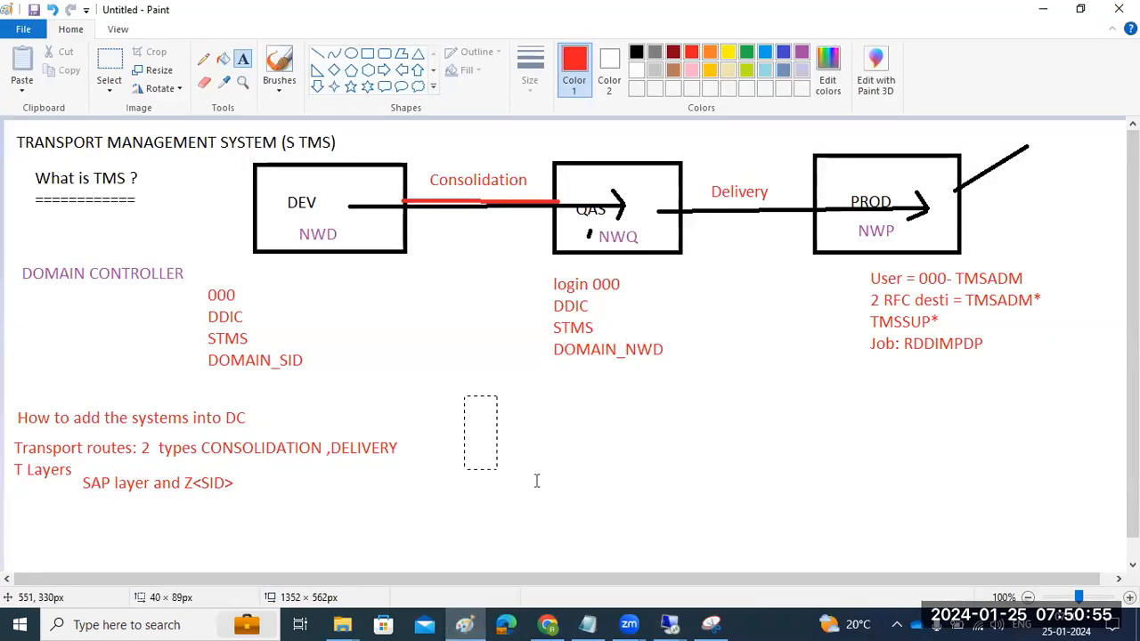
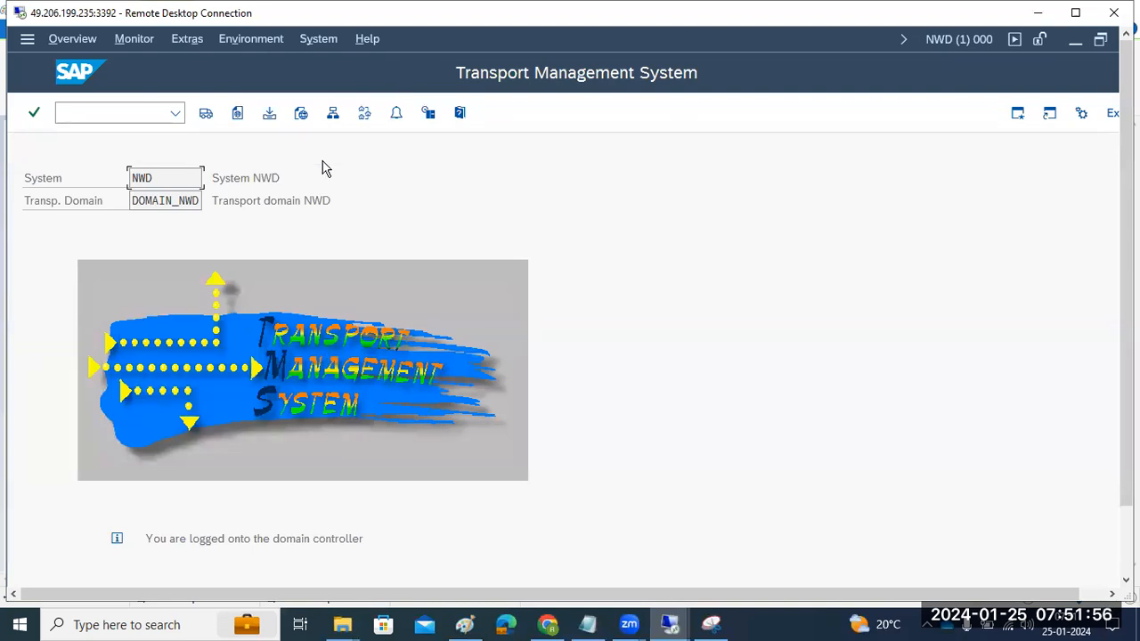
# Switch from the Transport Management System session to the NWQ session with the Configuration of RFC Connections
pyautogui.moveTo(258, 200); pyautogui.dragTo(292, 200)
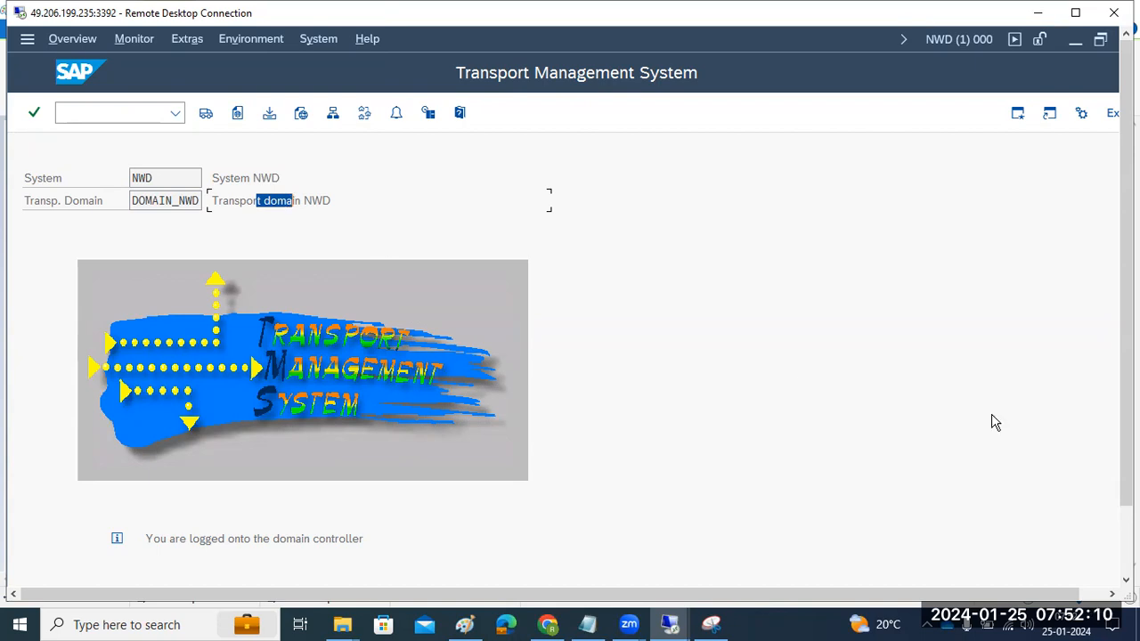
pyautogui.moveTo(1126, 464); pyautogui.dragTo(1125, 538)
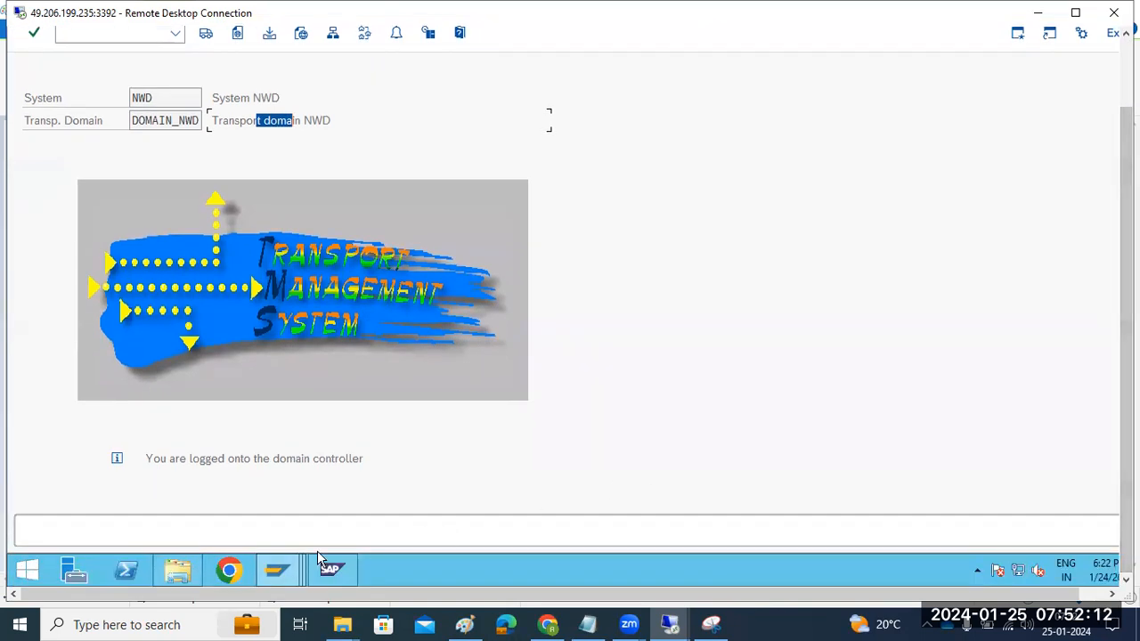
pyautogui.moveTo(281, 570)
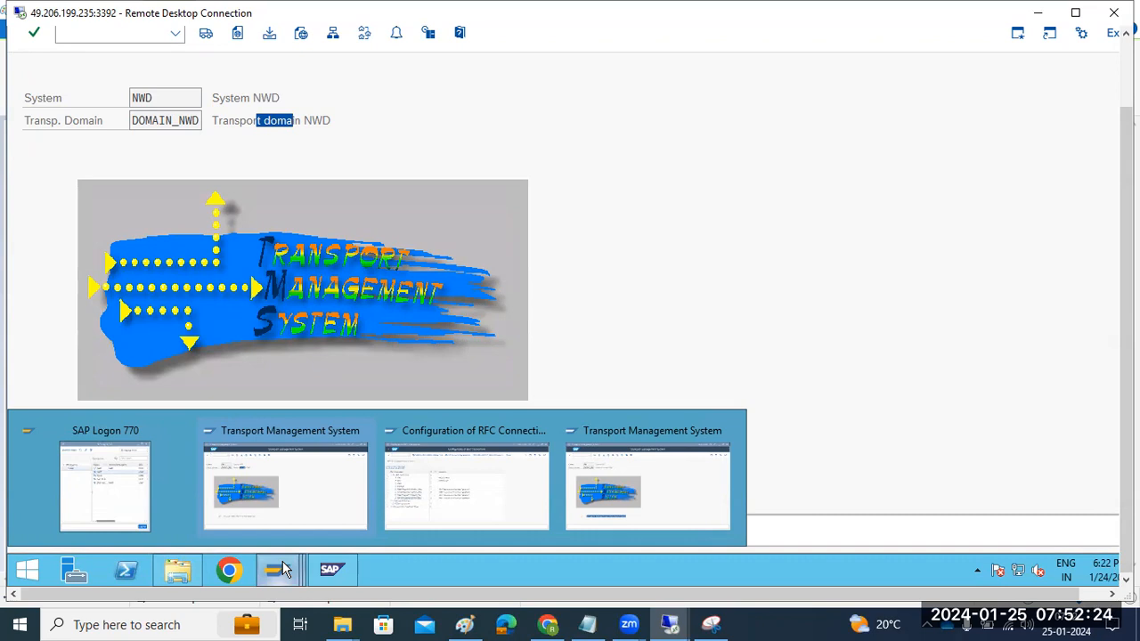
pyautogui.click(506, 478)
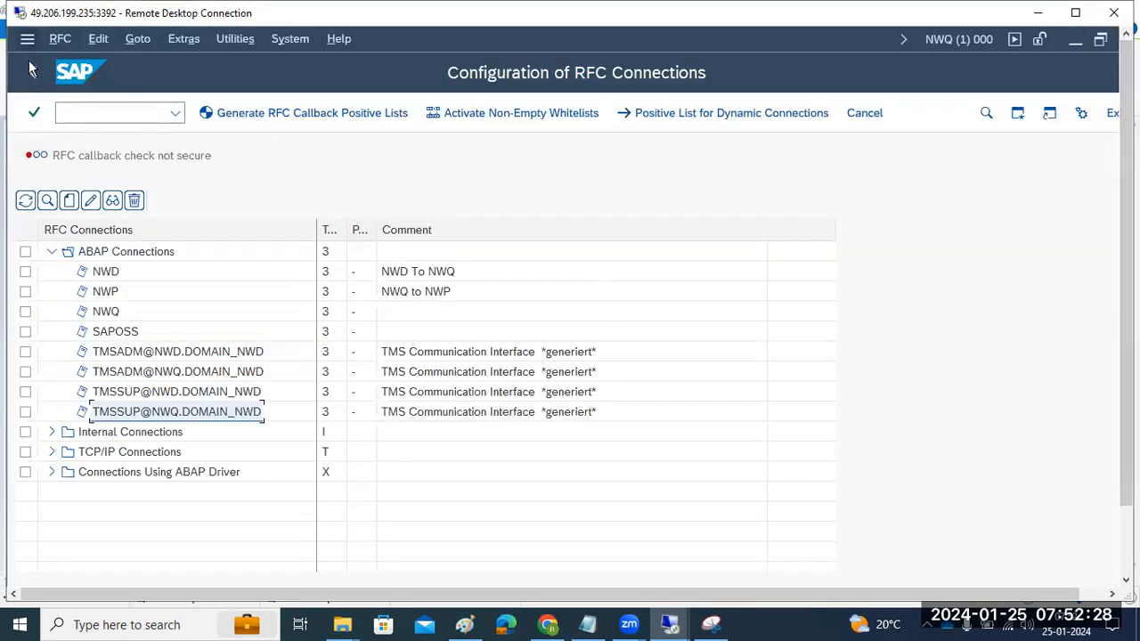
# Leave the Configuration of RFC Connections for SAP Easy Access and switch to Paint with the landscape diagram
pyautogui.click(31, 69)
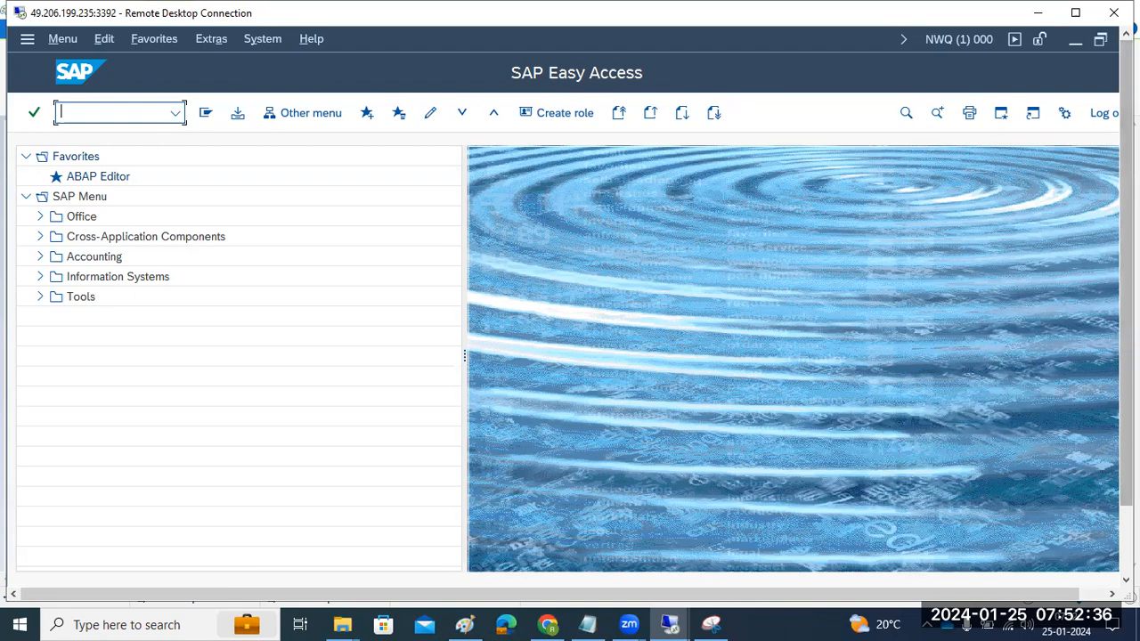
pyautogui.moveTo(1126, 445); pyautogui.dragTo(1127, 517)
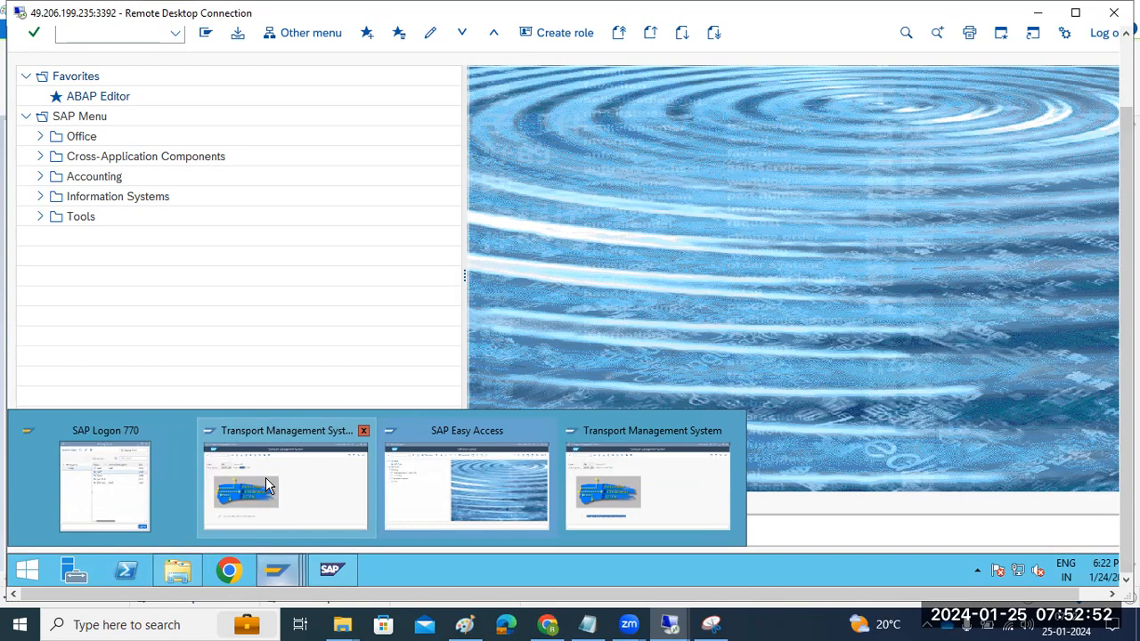
pyautogui.click(463, 622)
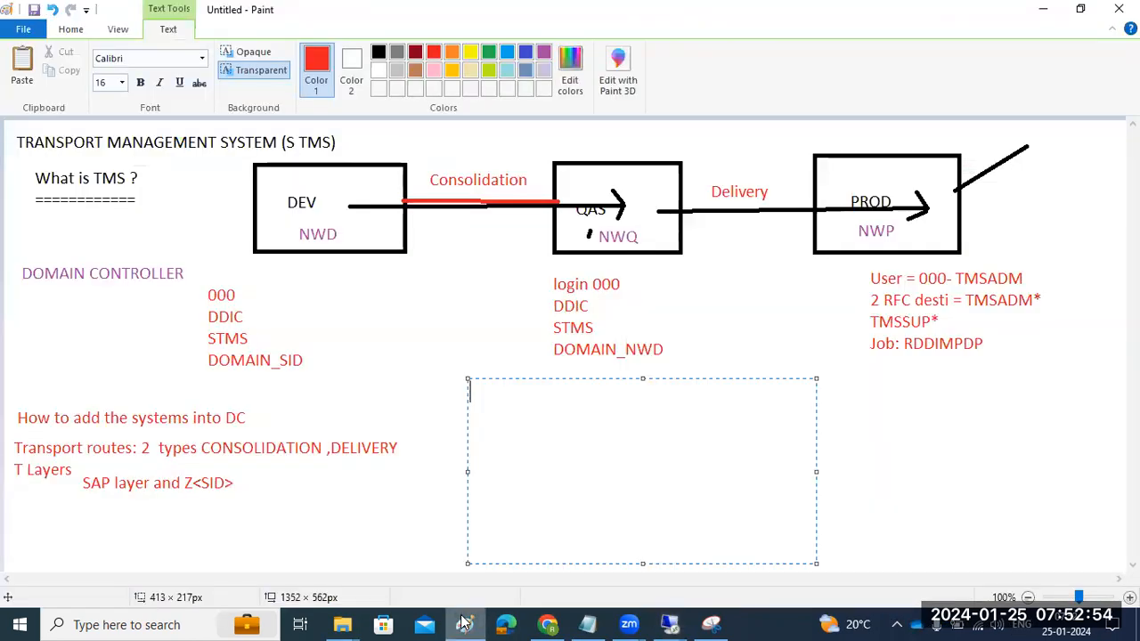
# Add the text labels NW beside the DEV box, ECC near DOMAIN_SID, and BW below the transport layer notes
pyautogui.click(188, 178)
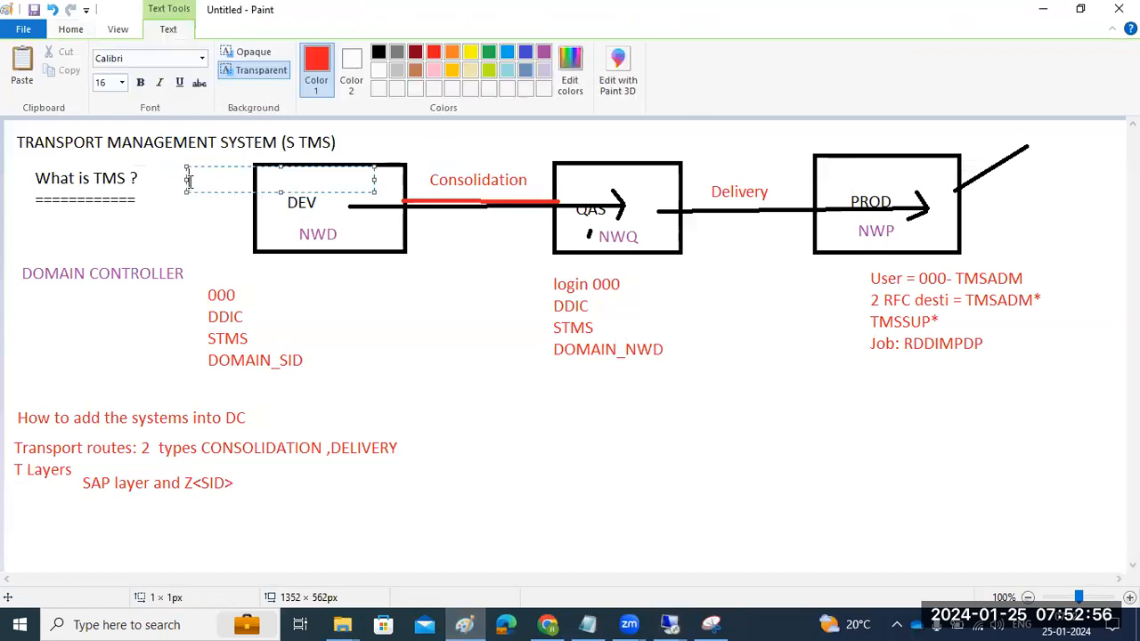
pyautogui.write('NW')
pyautogui.click(198, 360)
pyautogui.write('ECC')
pyautogui.click(212, 514)
pyautogui.write('BW')
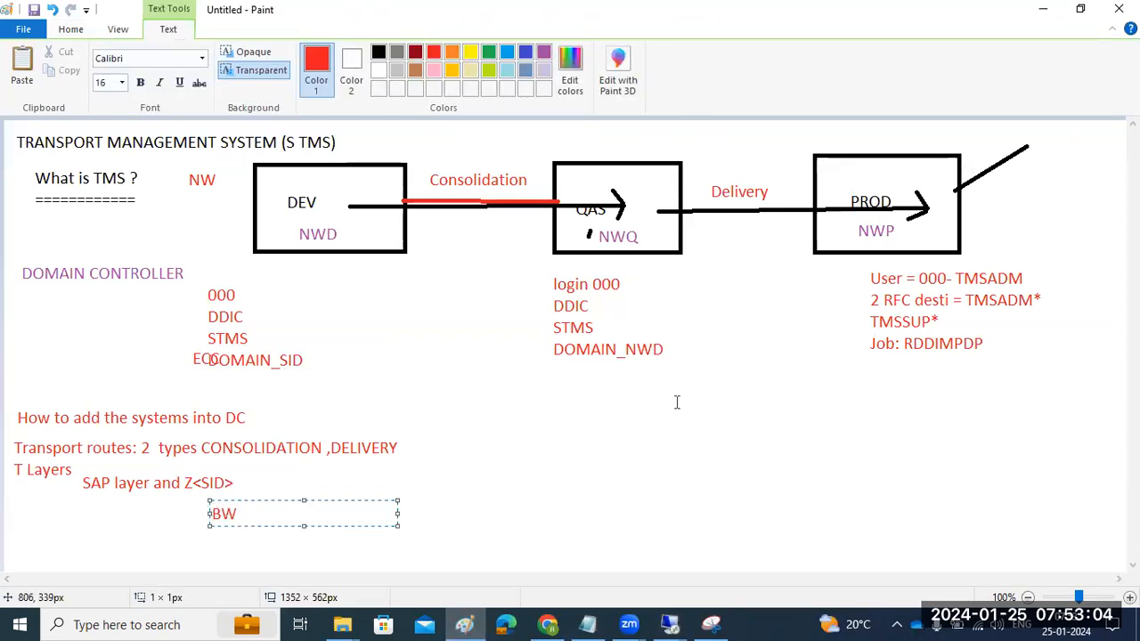
pyautogui.click(677, 403)
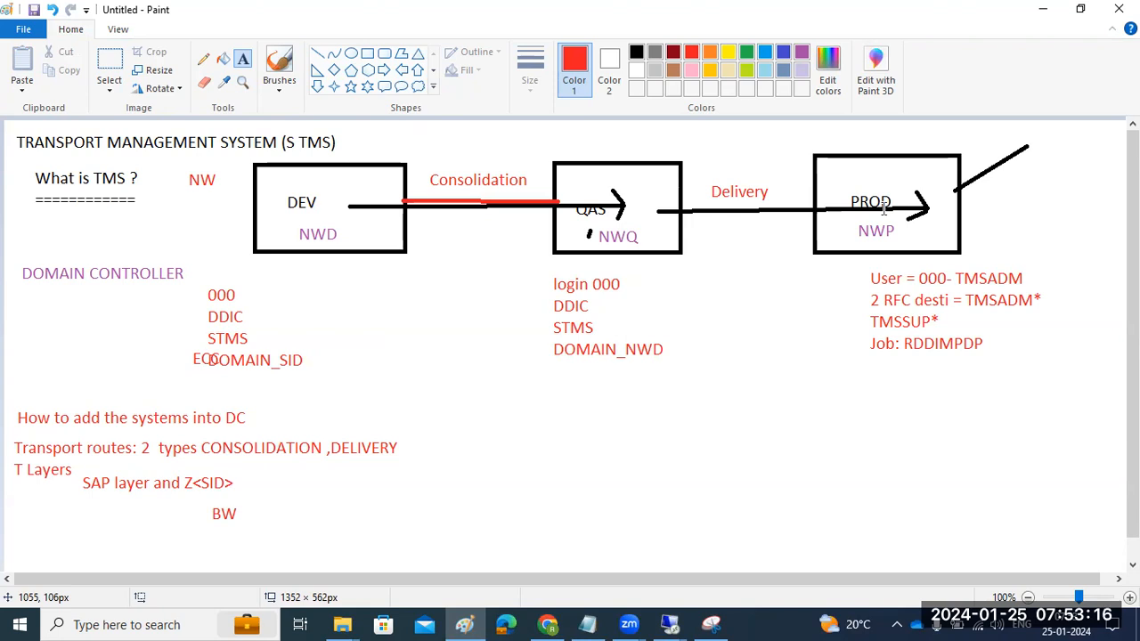
# Undo all text and drawing on the canvas until it is completely blank
pyautogui.hotkey('ctrl', 'z')
pyautogui.hotkey('ctrl', 'z')
pyautogui.hotkey('ctrl', 'z')
pyautogui.hotkey('ctrl', 'z')
pyautogui.hotkey('ctrl', 'z')
pyautogui.hotkey('ctrl', 'z')
pyautogui.hotkey('ctrl', 'z')
pyautogui.hotkey('ctrl', 'z')
pyautogui.hotkey('ctrl', 'z')
pyautogui.hotkey('ctrl', 'z')
pyautogui.hotkey('ctrl', 'z')
pyautogui.hotkey('ctrl', 'z')
pyautogui.hotkey('ctrl', 'z')
pyautogui.hotkey('ctrl', 'z')
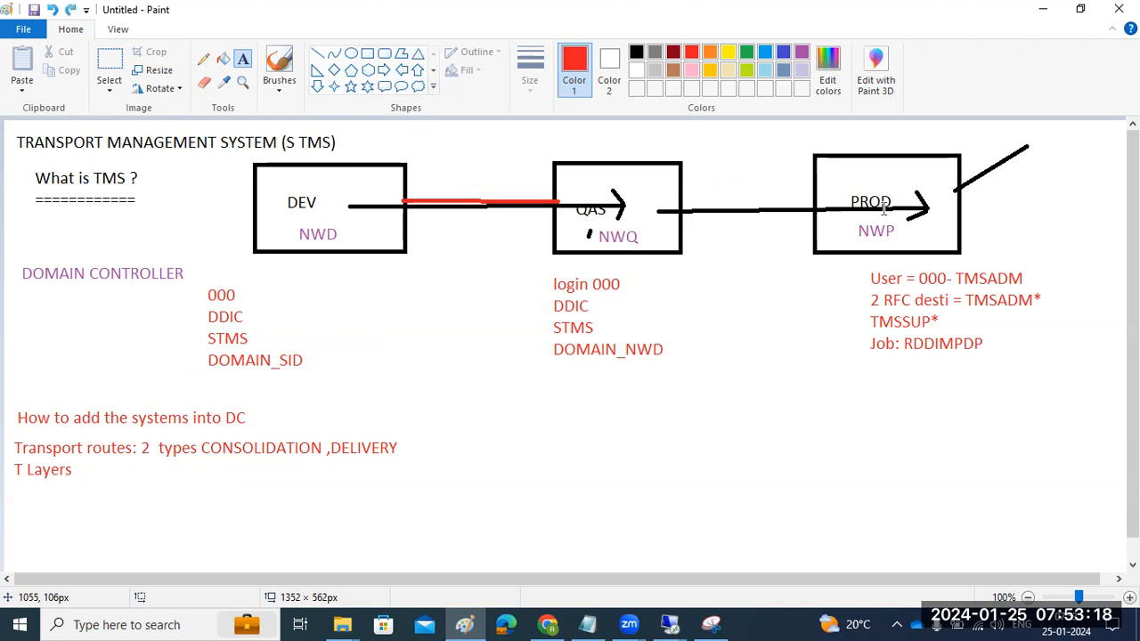
pyautogui.hotkey('ctrl', 'z')
pyautogui.hotkey('ctrl', 'z')
pyautogui.hotkey('ctrl', 'z')
pyautogui.hotkey('ctrl', 'z')
pyautogui.hotkey('ctrl', 'z')
pyautogui.hotkey('ctrl', 'z')
pyautogui.hotkey('ctrl', 'z')
pyautogui.hotkey('ctrl', 'z')
pyautogui.hotkey('ctrl', 'z')
pyautogui.hotkey('ctrl', 'z')
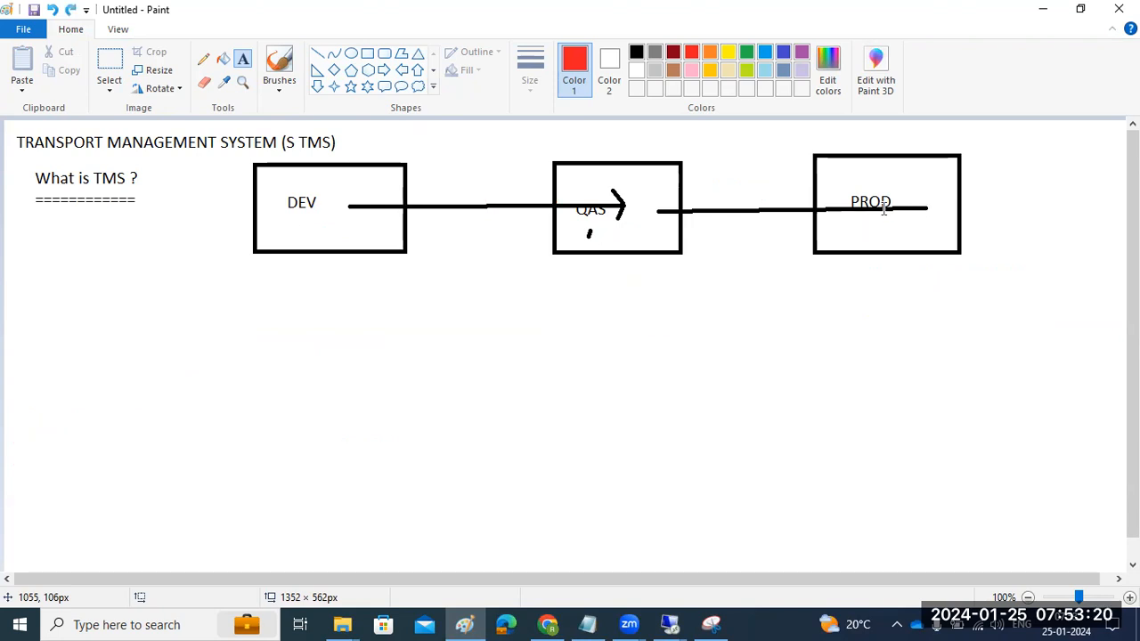
pyautogui.hotkey('ctrl', 'z')
pyautogui.hotkey('ctrl', 'z')
pyautogui.hotkey('ctrl', 'z')
pyautogui.hotkey('ctrl', 'z')
pyautogui.hotkey('ctrl', 'z')
pyautogui.hotkey('ctrl', 'z')
pyautogui.hotkey('ctrl', 'z')
pyautogui.hotkey('ctrl', 'z')
pyautogui.hotkey('ctrl', 'z')
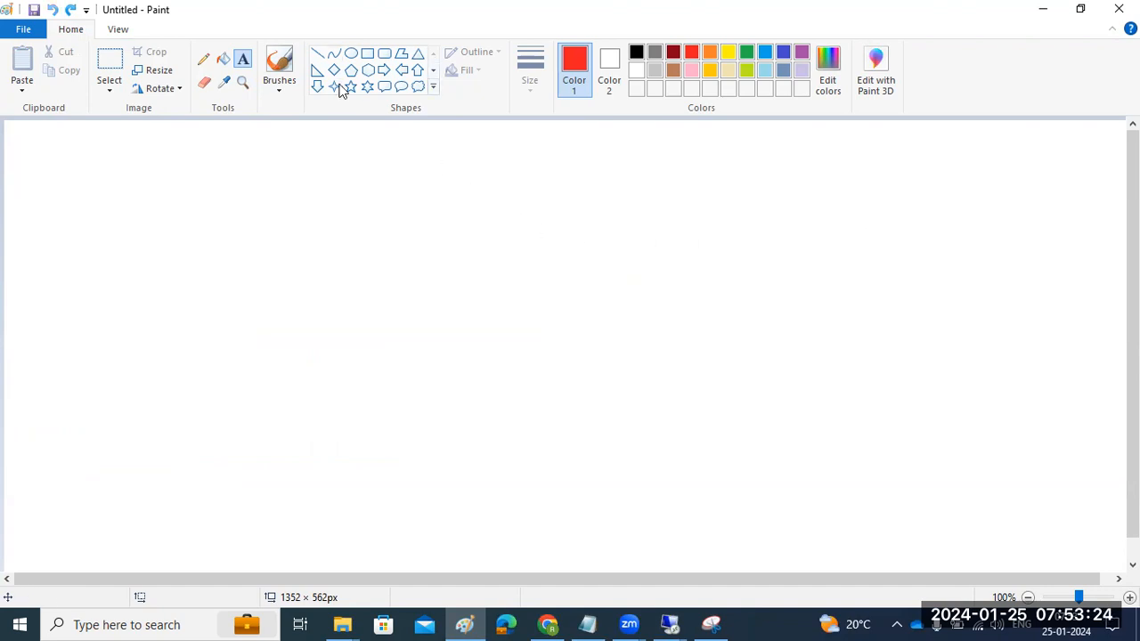
# Draw three red rectangles in a row across the upper canvas, the last one about 157 × 87 px
pyautogui.click(367, 55)
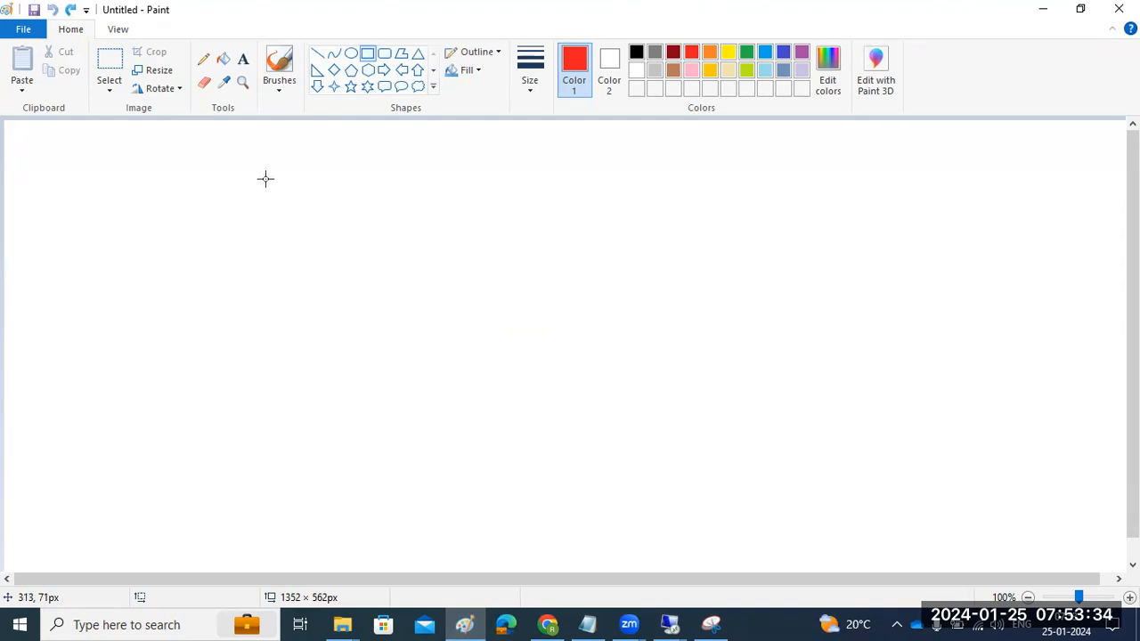
pyautogui.moveTo(265, 179); pyautogui.dragTo(371, 252)
pyautogui.click(510, 172)
pyautogui.moveTo(511, 172); pyautogui.dragTo(611, 250)
pyautogui.moveTo(778, 169); pyautogui.dragTo(910, 240)
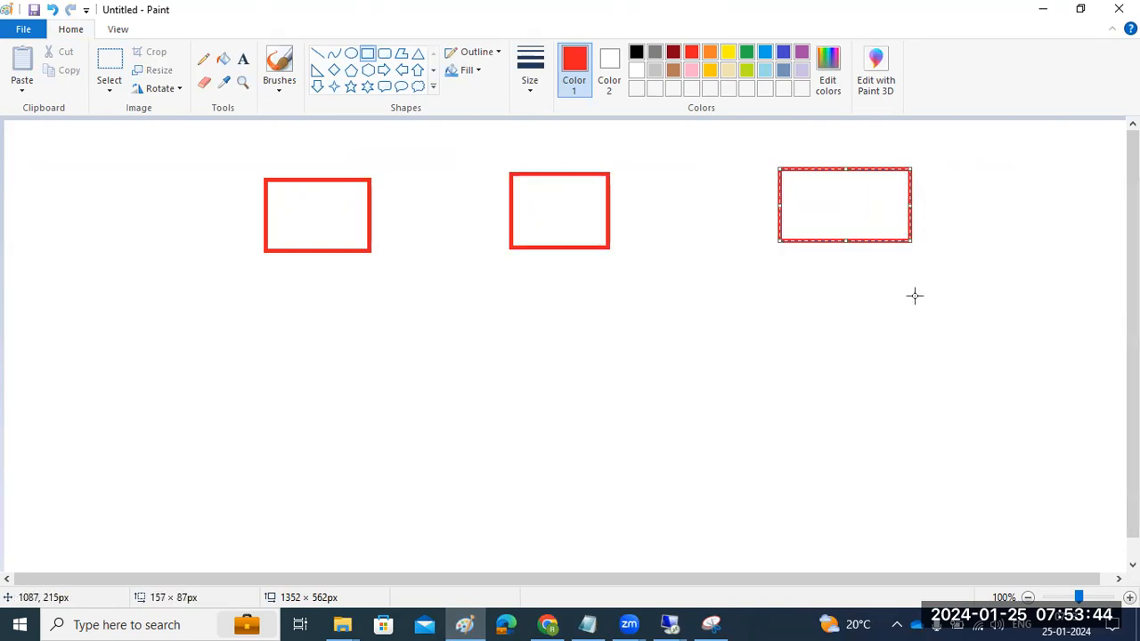
# Label the three red rectangles DEV, QAS and PROD in order along the row
pyautogui.click(243, 59)
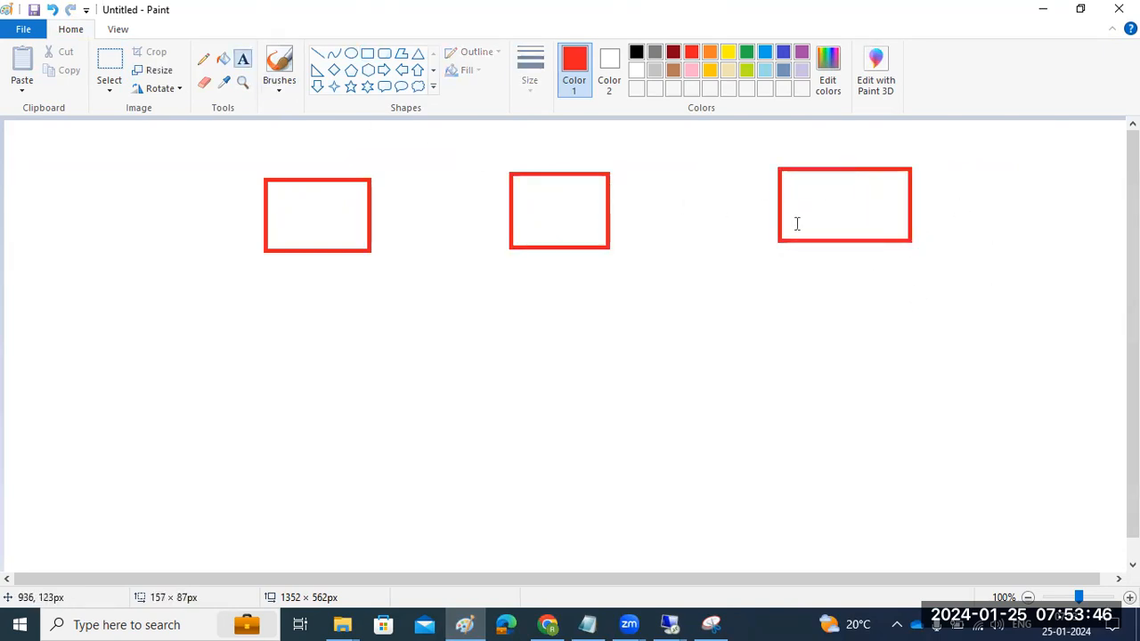
pyautogui.click(802, 191)
pyautogui.write('PROD')
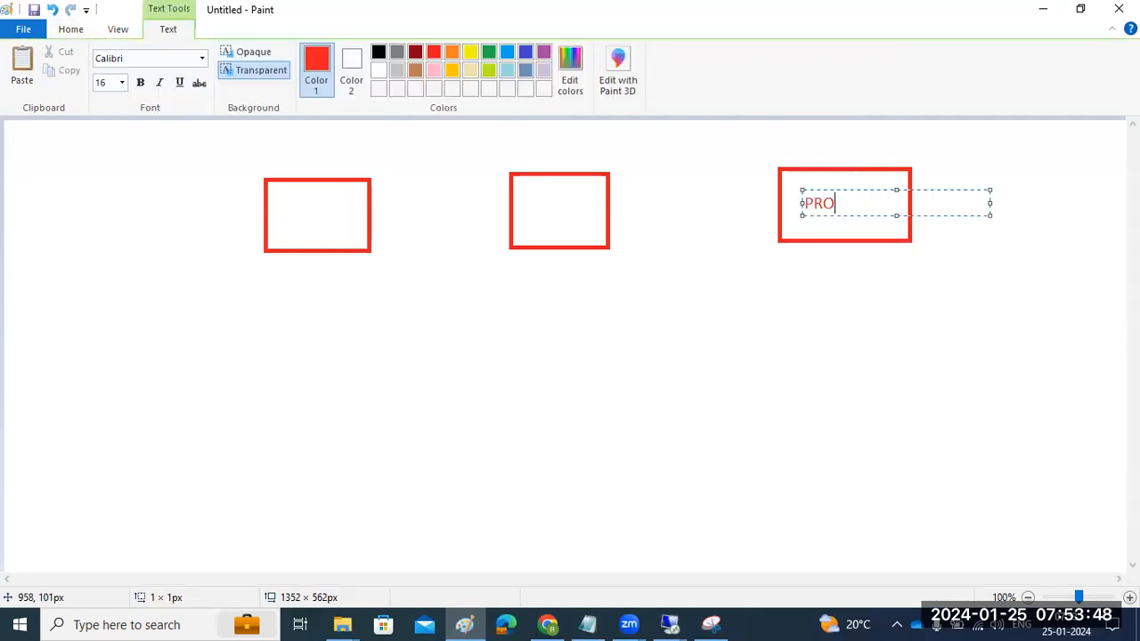
pyautogui.click(533, 214)
pyautogui.click(532, 203)
pyautogui.write('QAS')
pyautogui.click(301, 215)
pyautogui.click(301, 214)
pyautogui.write('DEV')
pyautogui.click(313, 281)
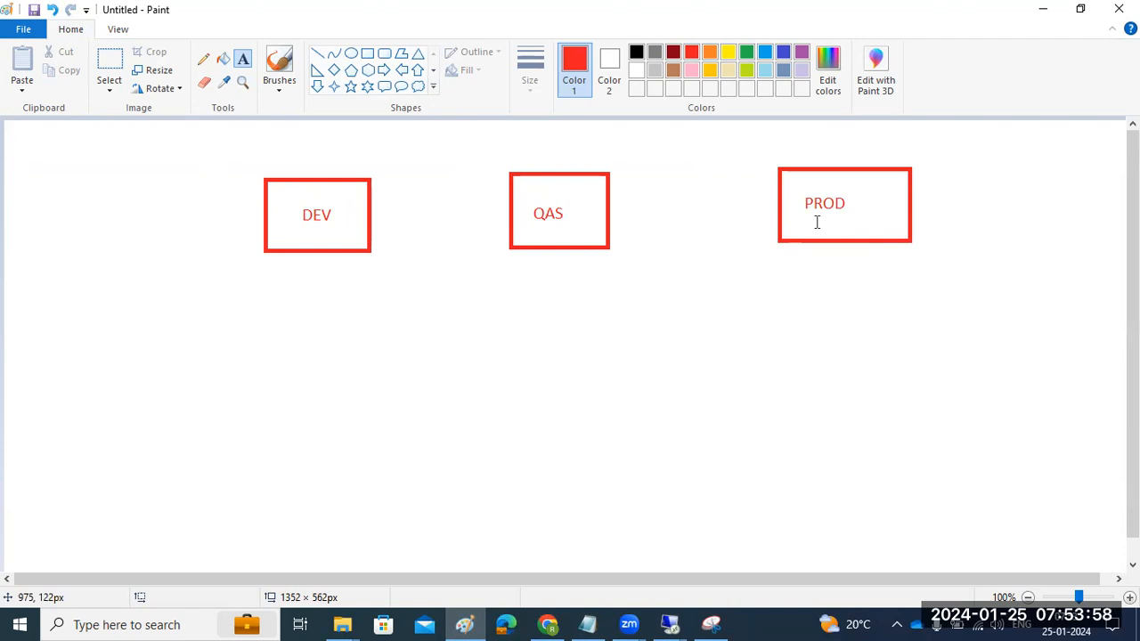
# Connect DEV to QAS with a red line about 171 px long and QAS to PROD with one about 206 px long
pyautogui.click(317, 54)
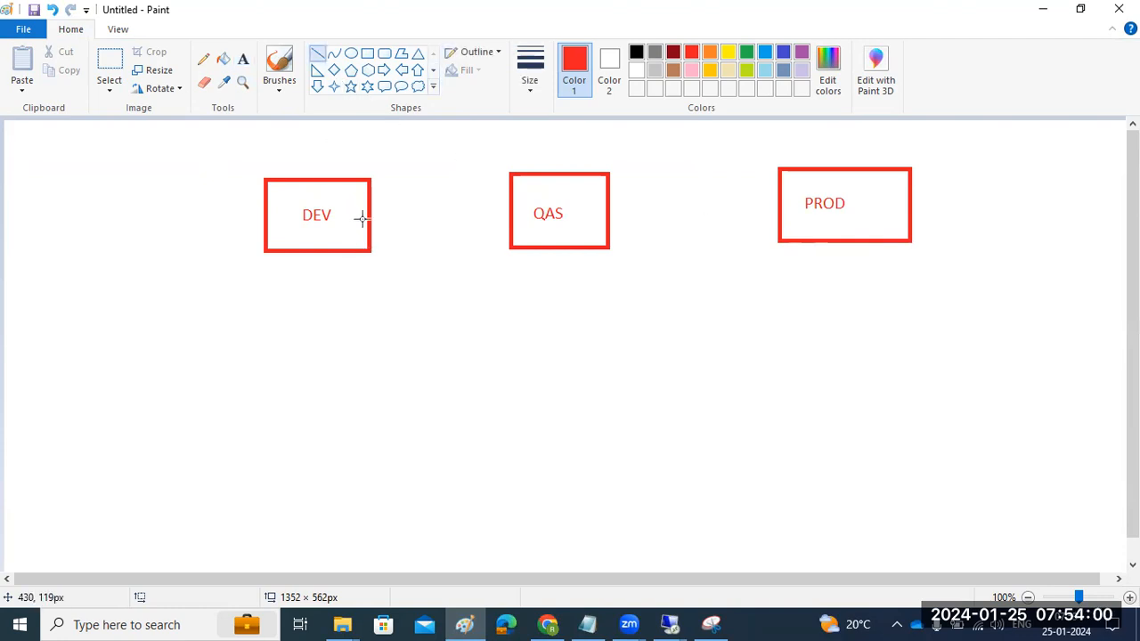
pyautogui.moveTo(368, 217); pyautogui.dragTo(511, 217)
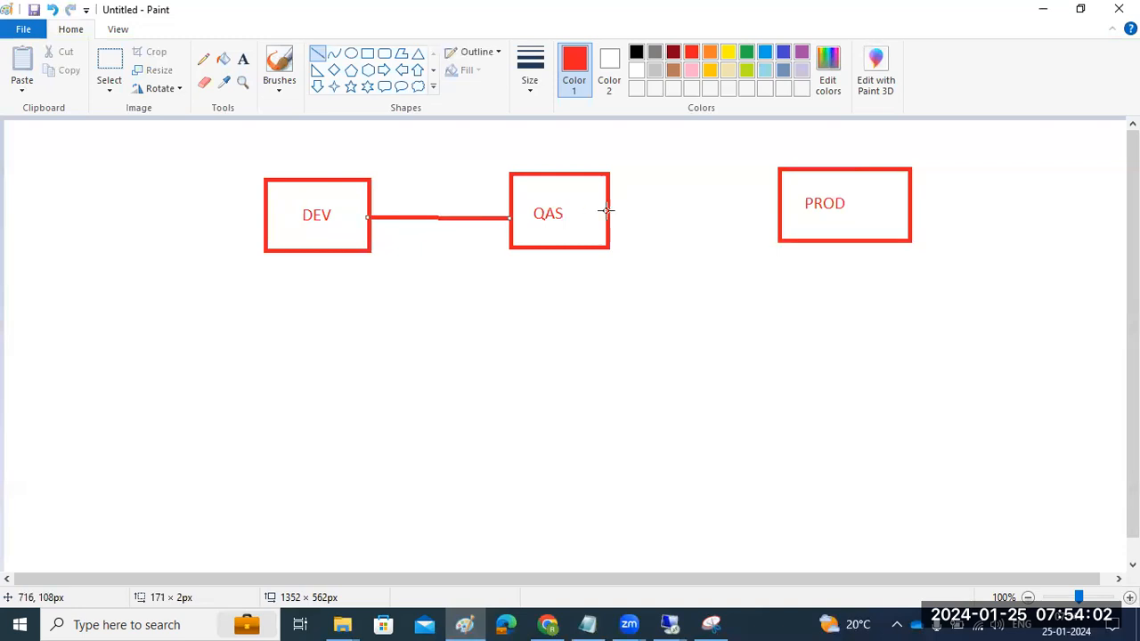
pyautogui.moveTo(609, 208); pyautogui.dragTo(778, 205)
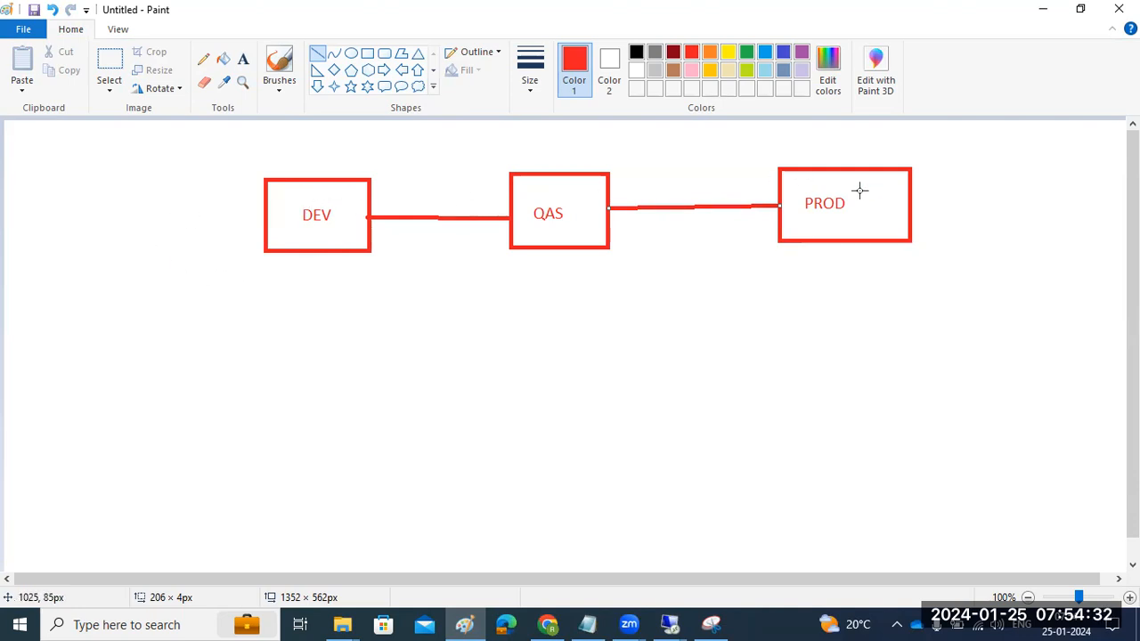
# Mark the DEV, QAS and PROD labels with a short red line above each
pyautogui.moveTo(293, 201); pyautogui.dragTo(322, 200)
pyautogui.moveTo(548, 198); pyautogui.dragTo(565, 196)
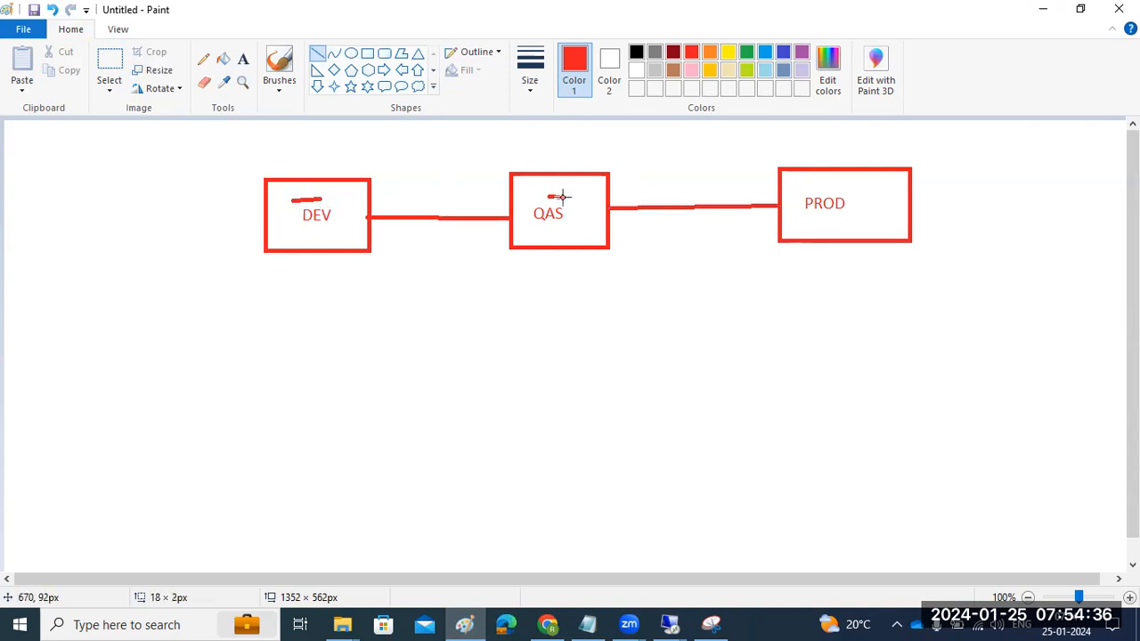
pyautogui.moveTo(816, 188); pyautogui.dragTo(828, 189)
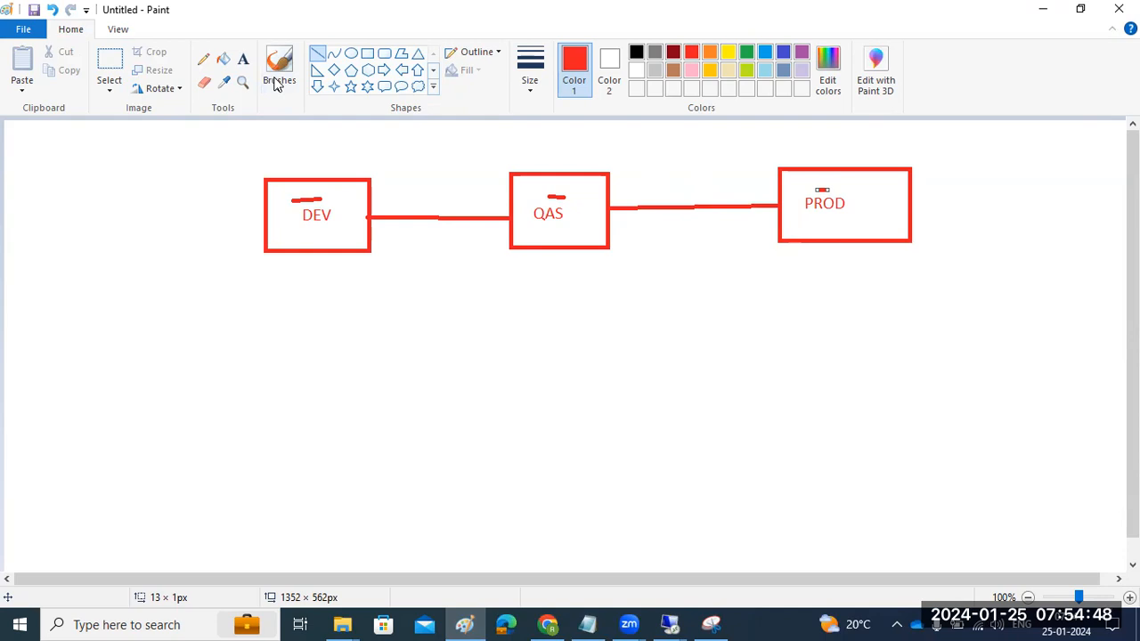
# Add the red text SUPPORT beside the DEV box at the start of the landscape row
pyautogui.click(367, 54)
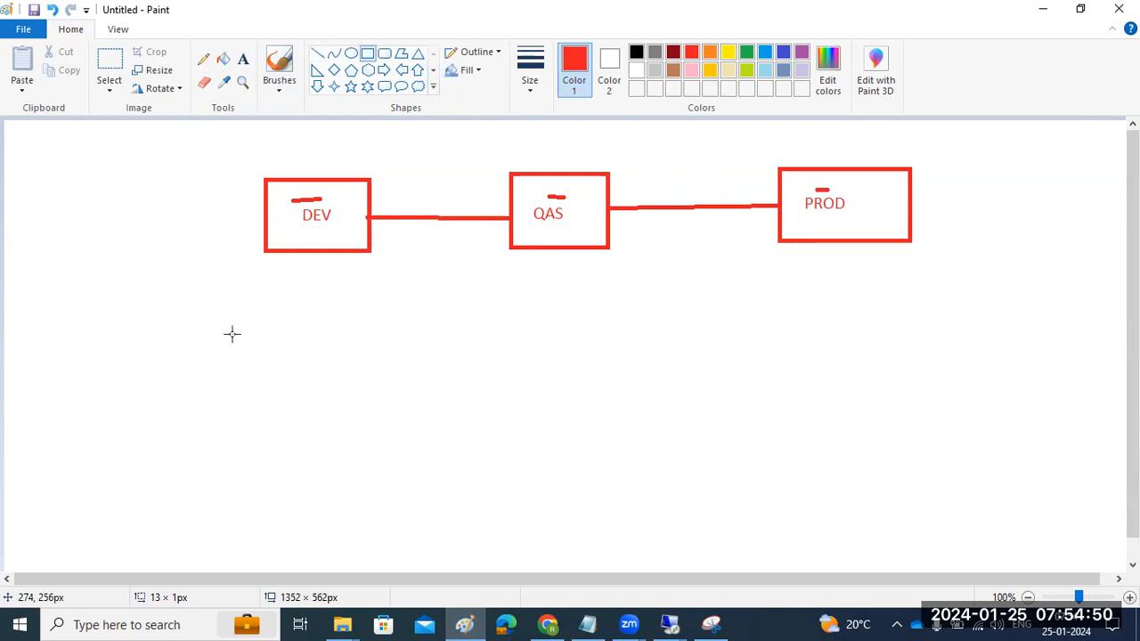
pyautogui.click(243, 59)
pyautogui.click(138, 166)
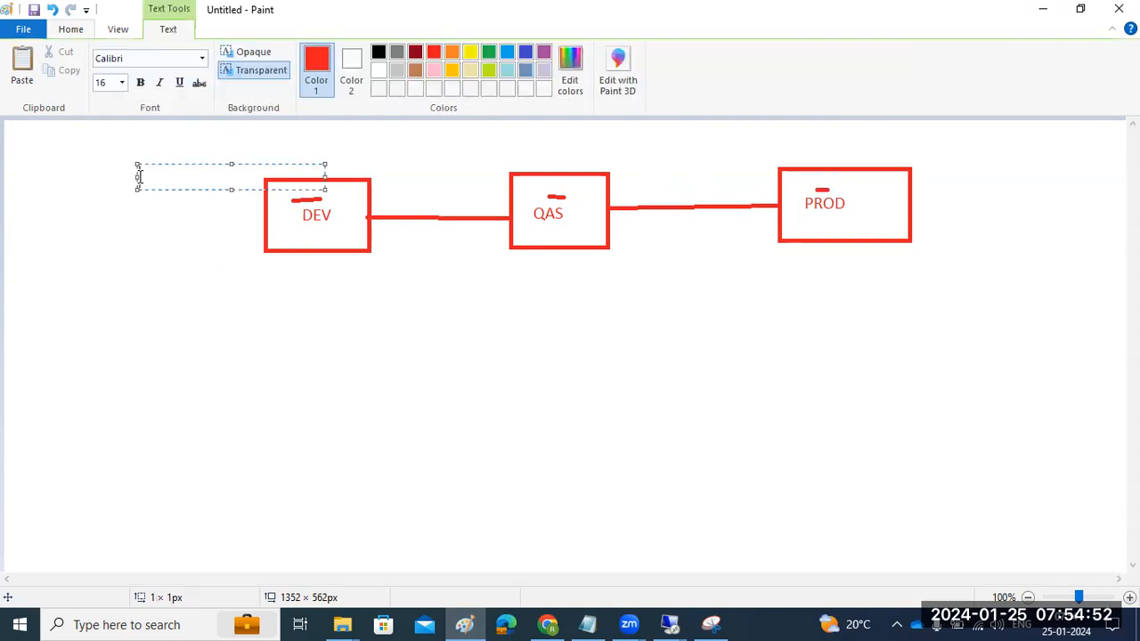
pyautogui.write('SUPPORT')
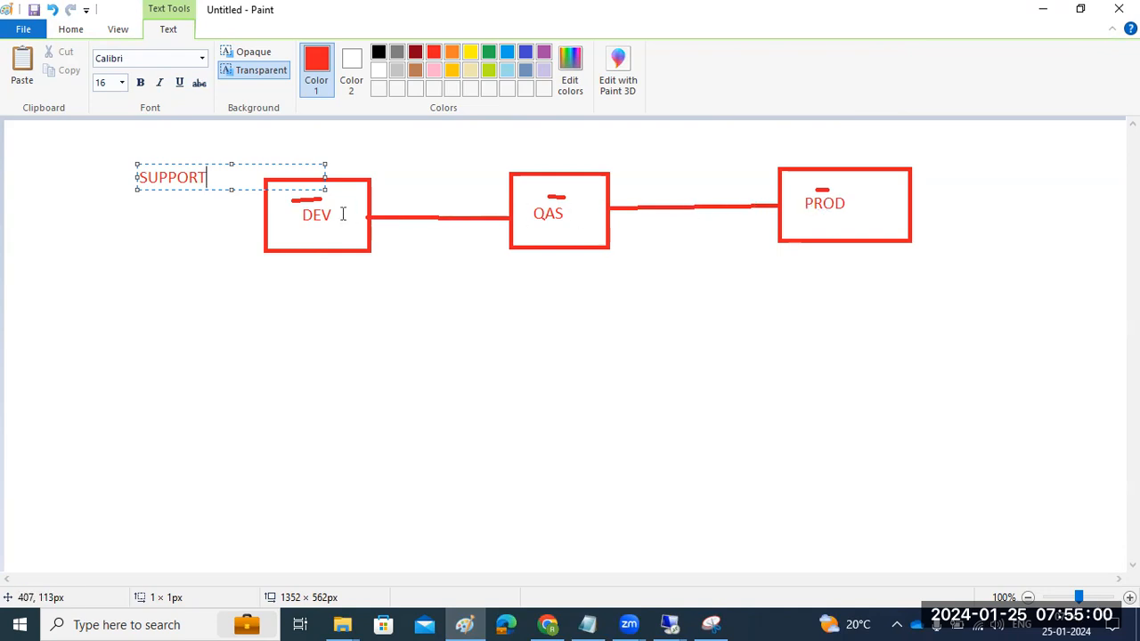
pyautogui.click(526, 313)
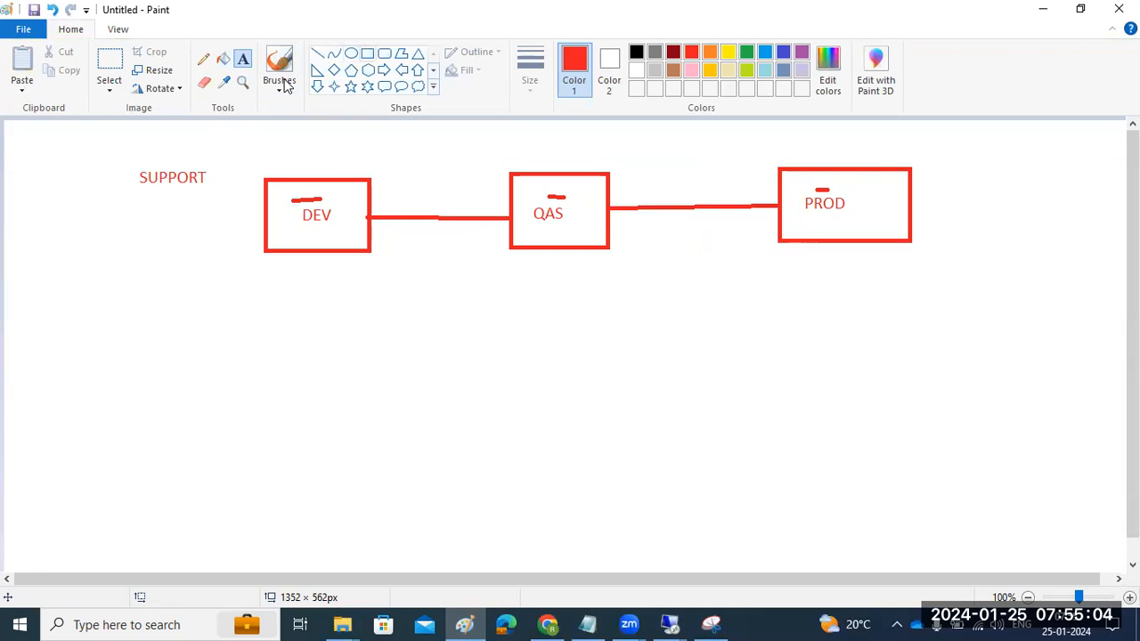
# Draw two purple rectangles below DEV and QAS, the second about 127 × 121 px, and connect them with a purple line
pyautogui.click(367, 54)
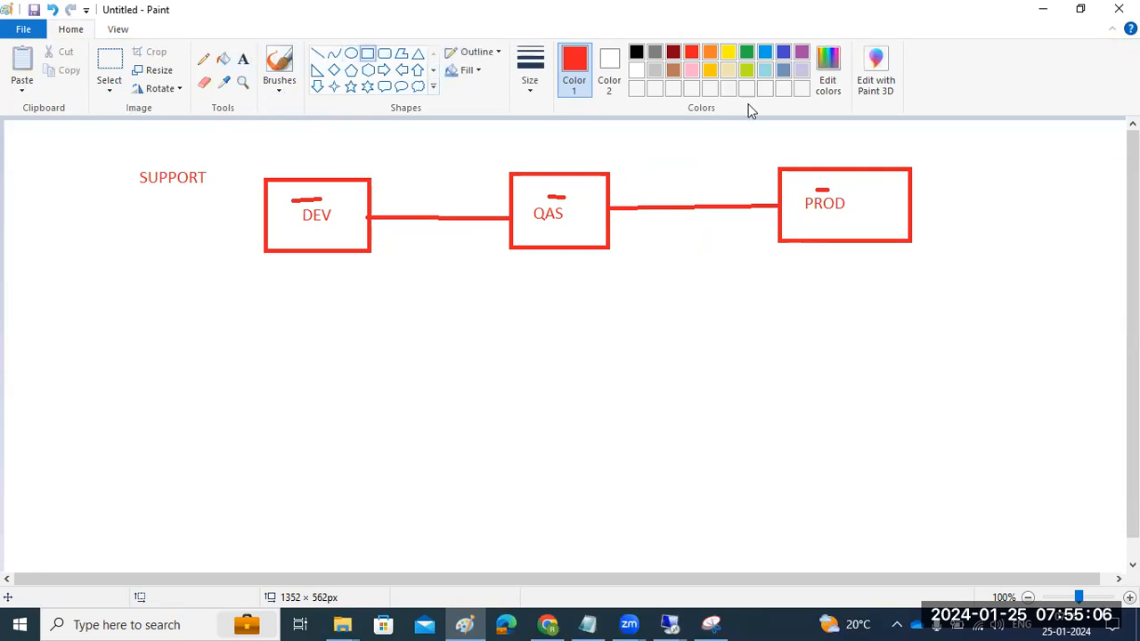
pyautogui.click(802, 53)
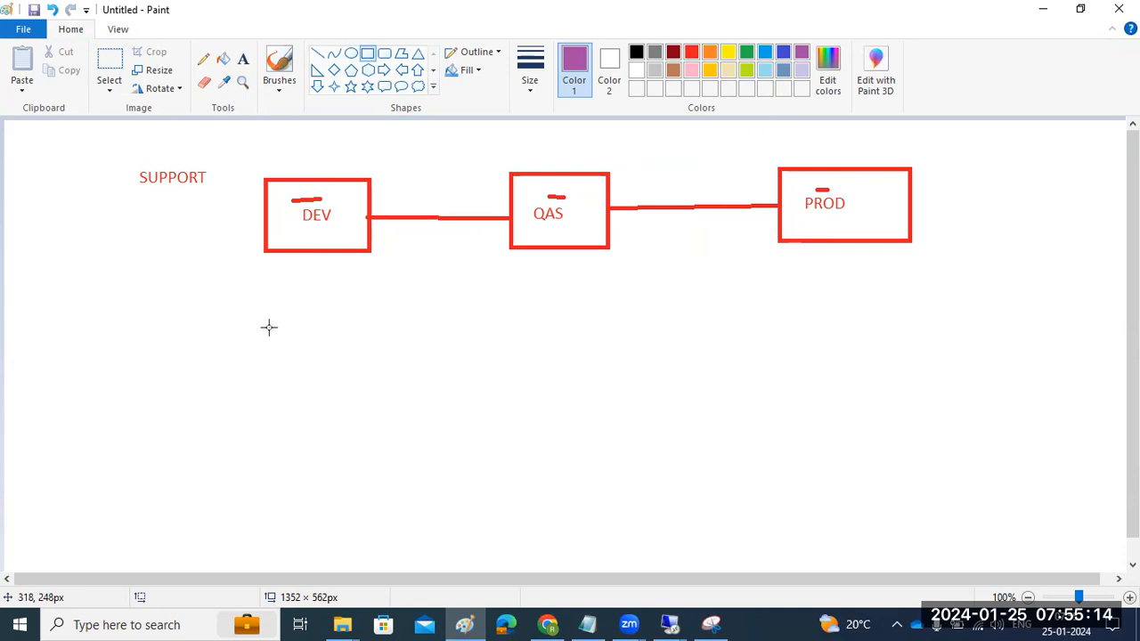
pyautogui.moveTo(261, 344)
pyautogui.mouseDown()
pyautogui.moveTo(305, 400)
pyautogui.moveTo(370, 426)
pyautogui.mouseUp()
pyautogui.moveTo(516, 343); pyautogui.dragTo(623, 443)
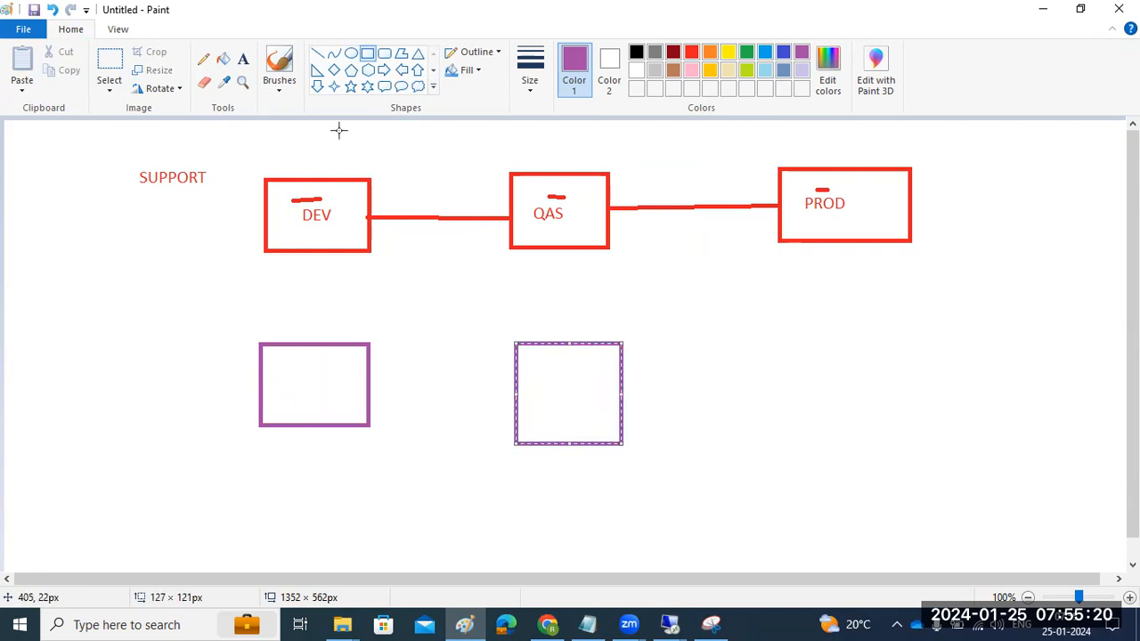
pyautogui.click(317, 54)
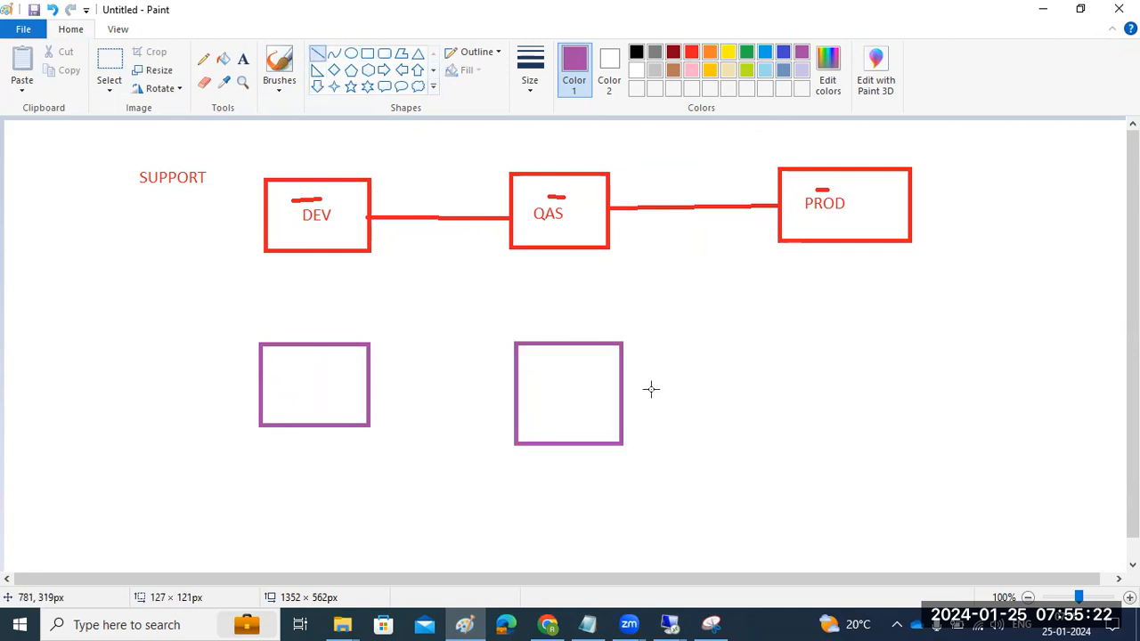
pyautogui.moveTo(368, 384); pyautogui.dragTo(517, 388)
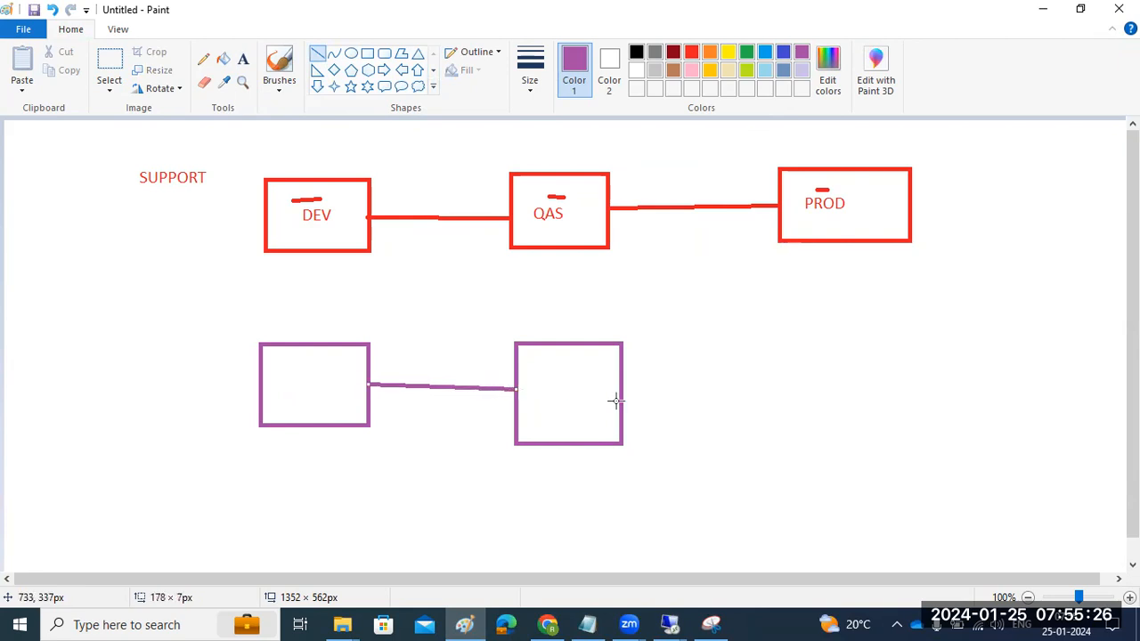